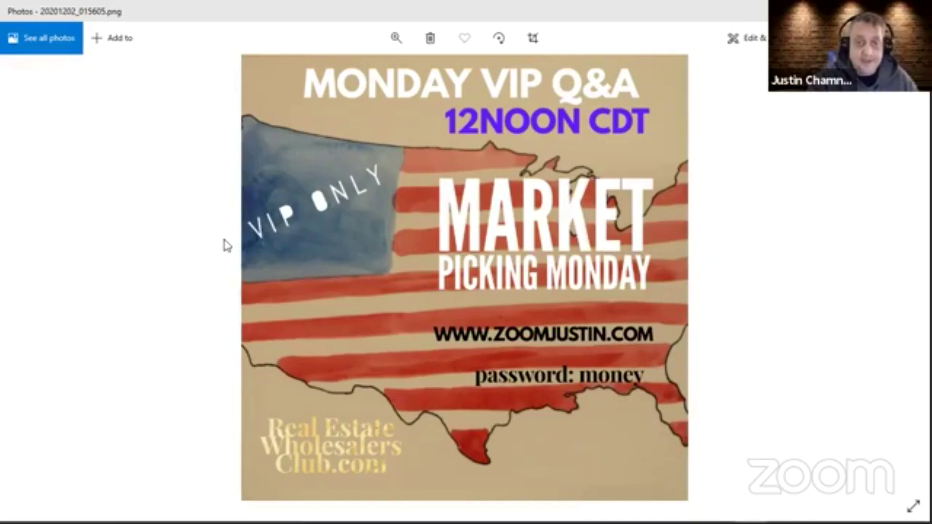
Step: Browse the weekly VIP session flyers in Photos, from Market Picking Monday through phoning practice and live seller calls
mouse_move(27, 296)
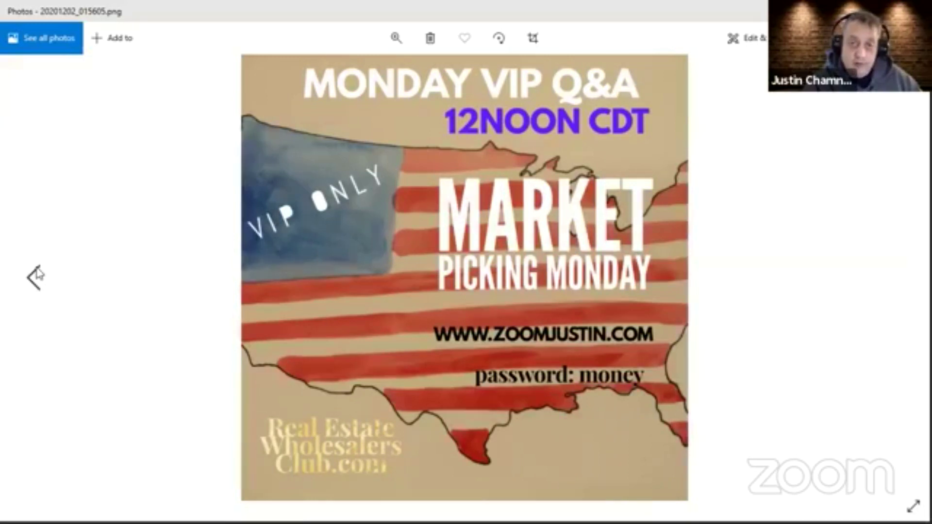
click(37, 276)
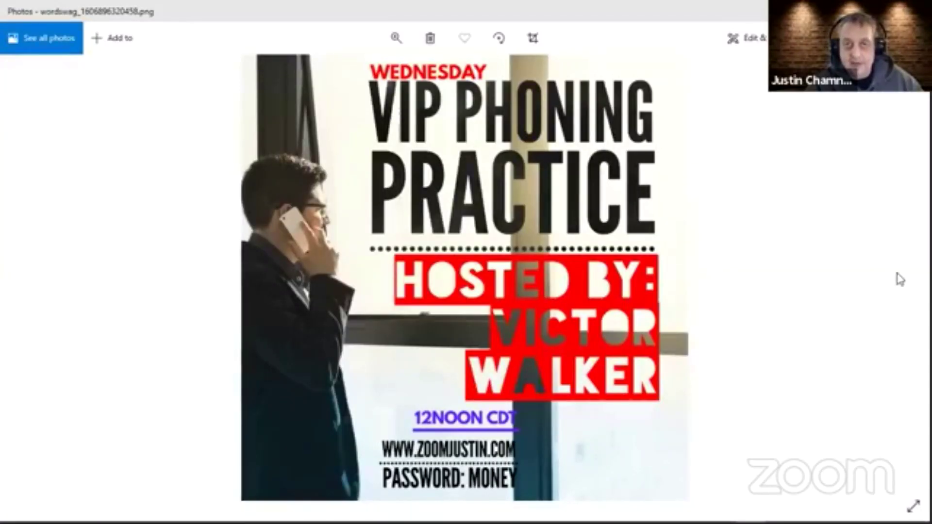
click(898, 274)
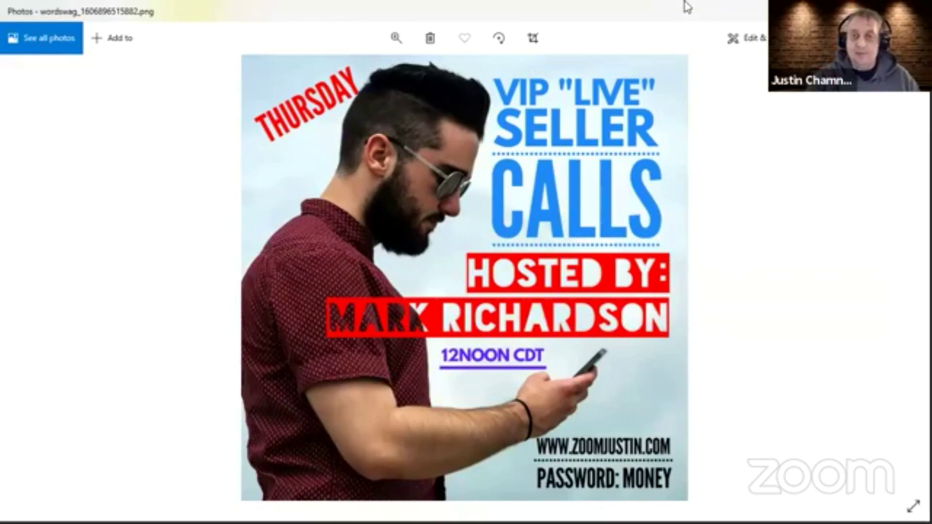
click(445, 130)
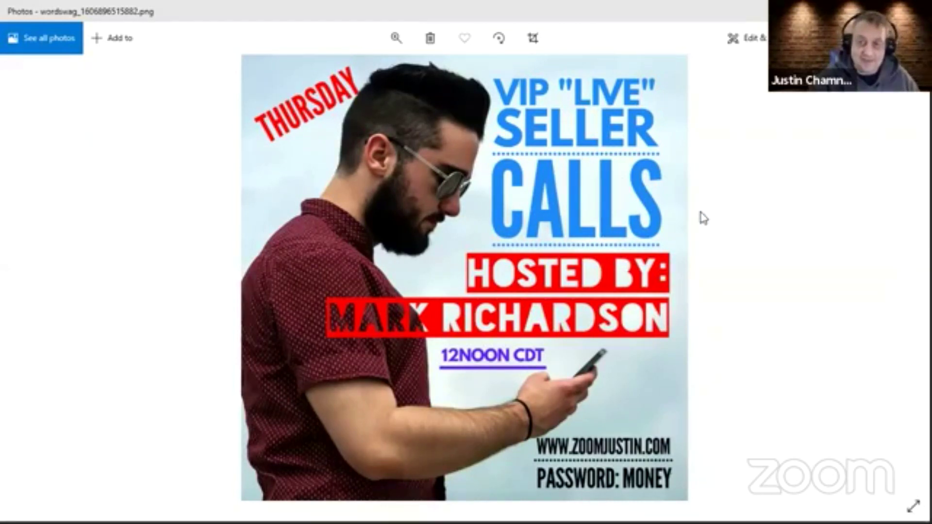
mouse_move(874, 266)
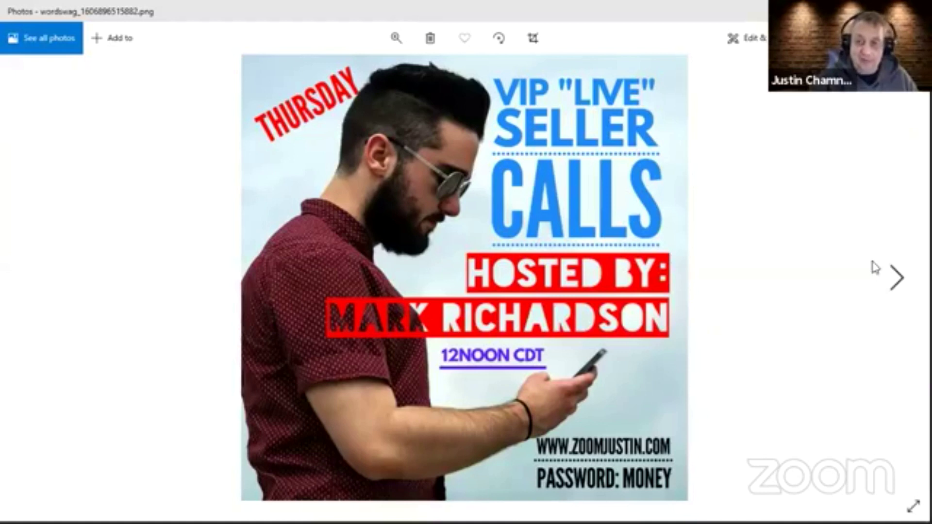
click(897, 278)
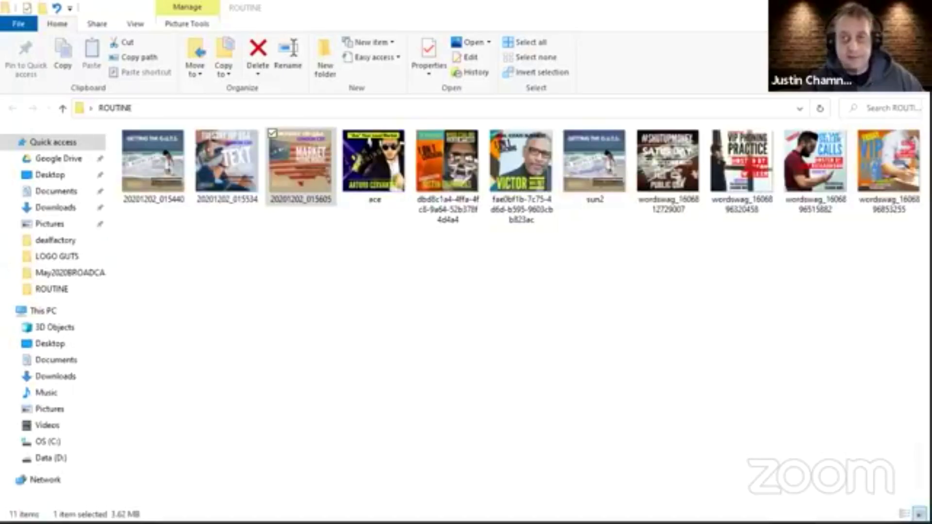
Step: Close the ROUTINE folder, switch to Chrome and show the pricing plans on the theautomatedrei.com page
key(alt+F4)
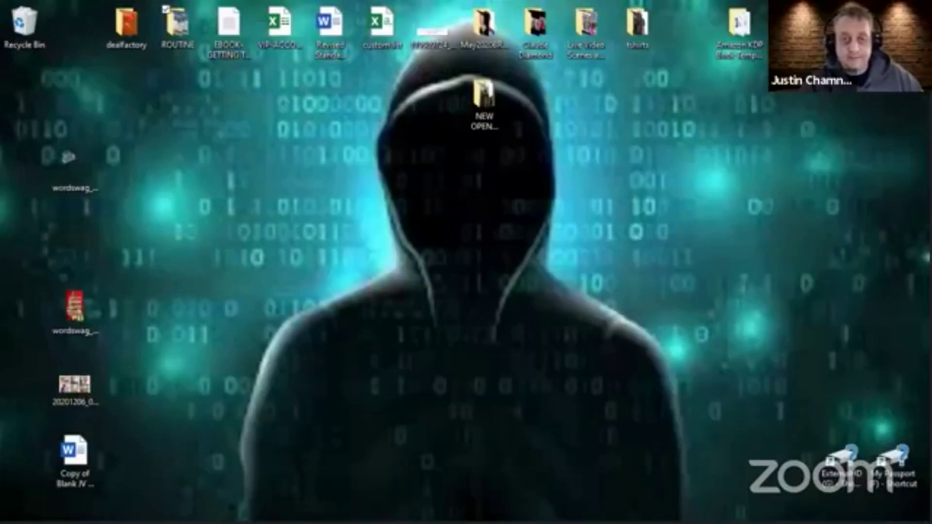
mouse_move(351, 520)
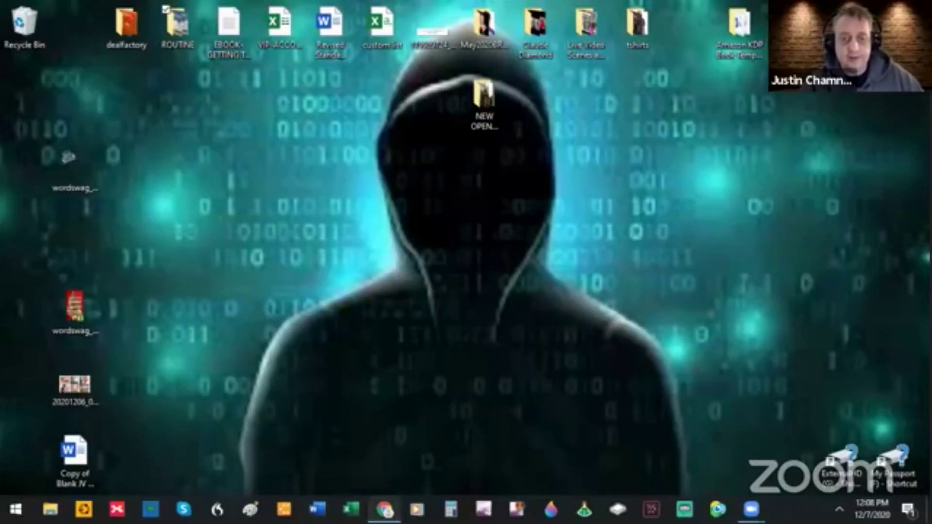
click(384, 508)
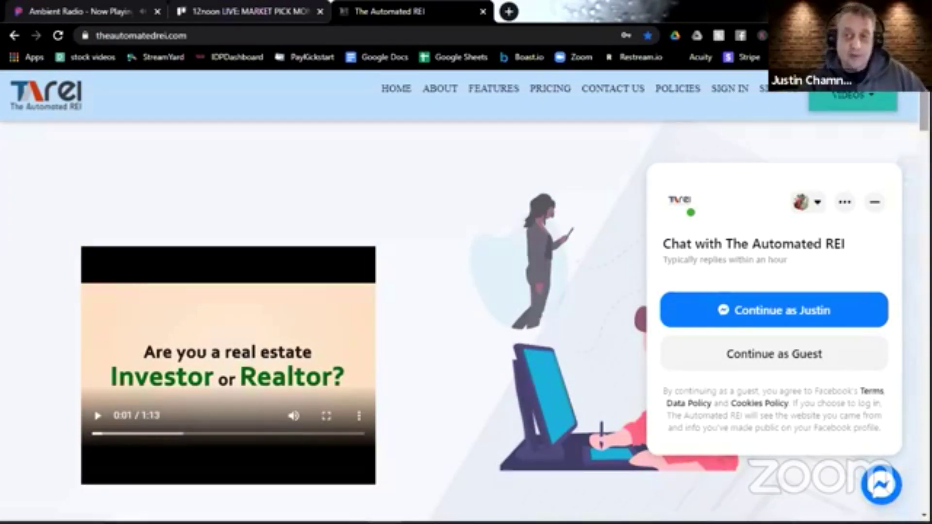
scroll(466, 316, down, 1)
mouse_move(923, 113)
mouse_down()
mouse_move(904, 218)
mouse_move(907, 419)
mouse_up()
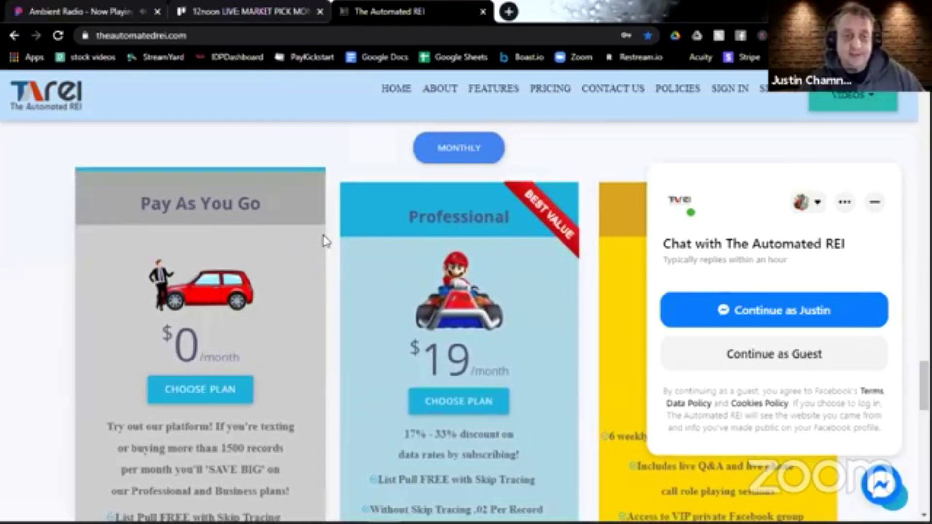
Step: Sign in to The Automated REI with the prefilled account credentials and open the Zillow Scraping form
click(731, 89)
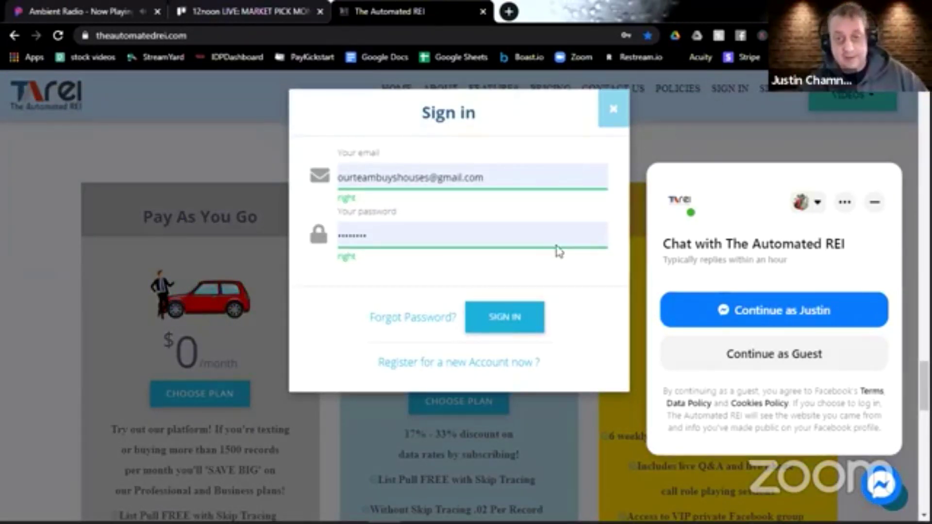
click(510, 320)
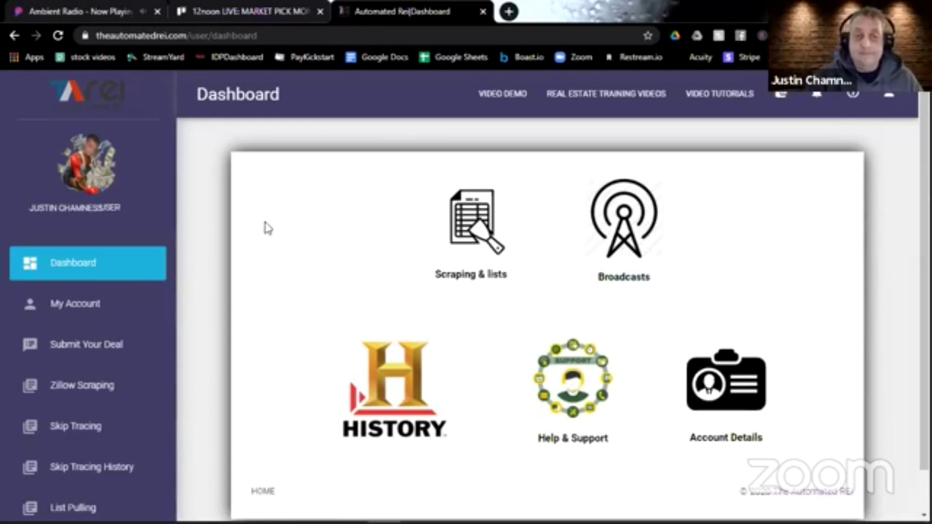
drag(174, 216, 173, 274)
click(80, 263)
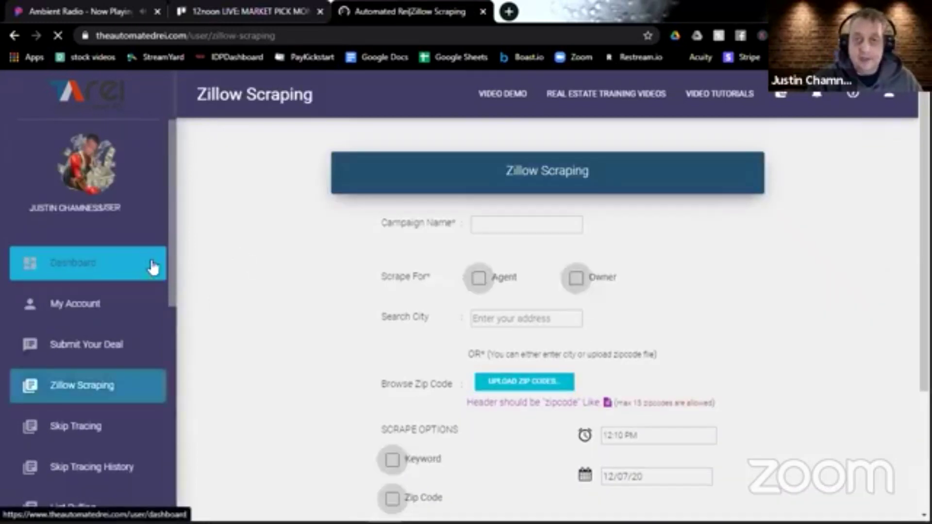
click(480, 228)
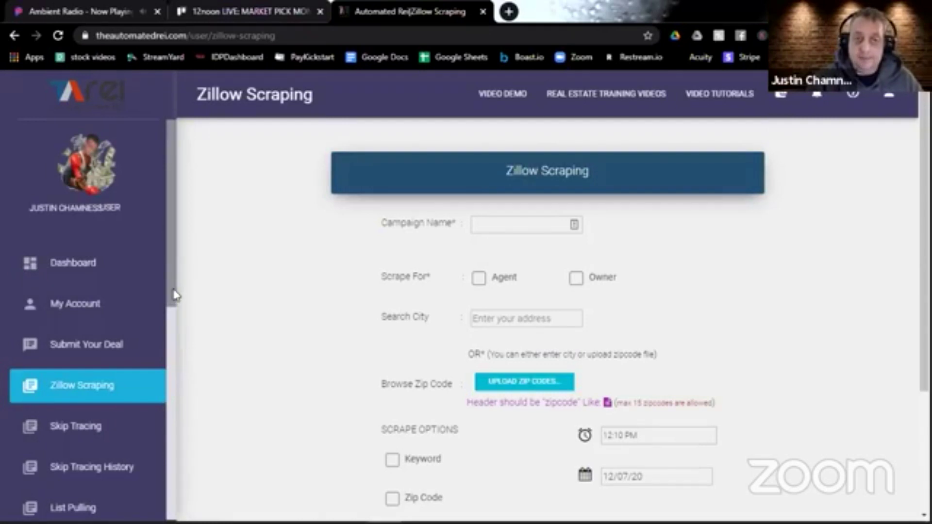
scroll(176, 325, down, 2)
drag(176, 335, 171, 292)
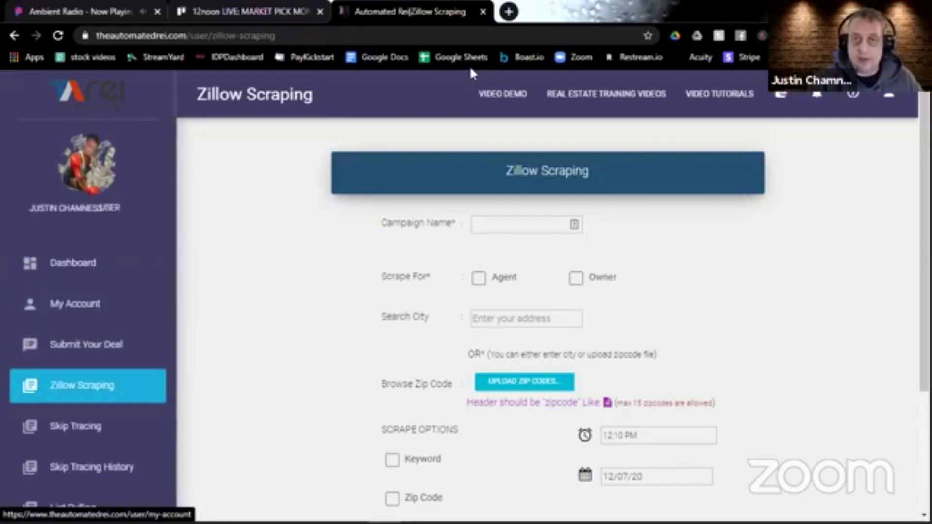
Step: Search Google in a new tab for "County and city map of missouri"
click(508, 12)
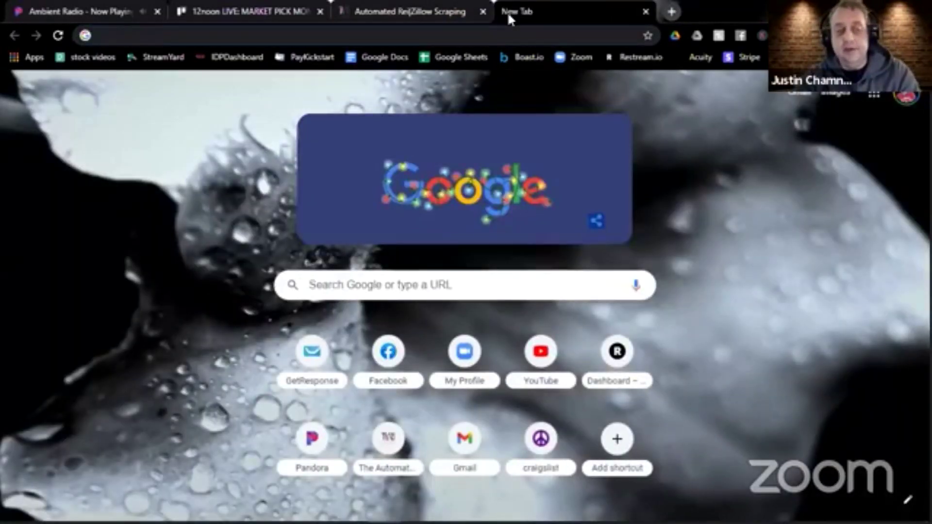
text(County and )
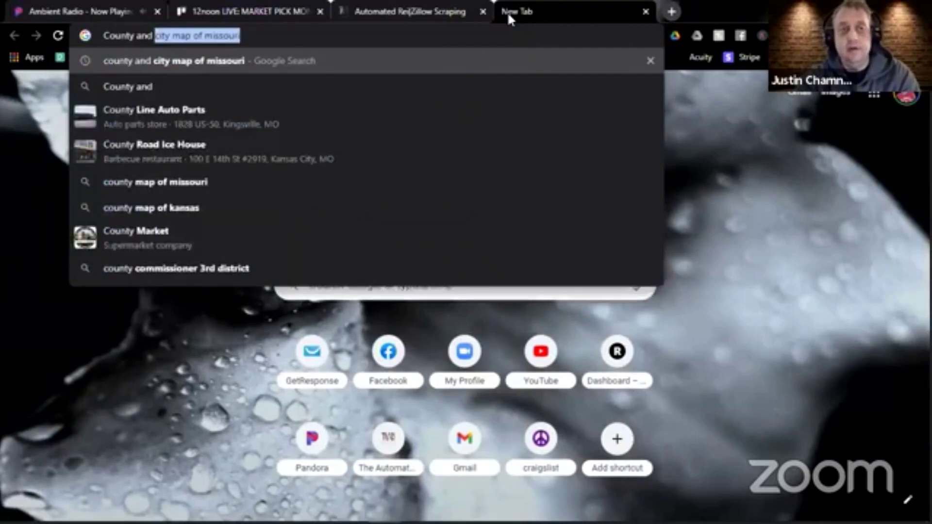
text(city map o)
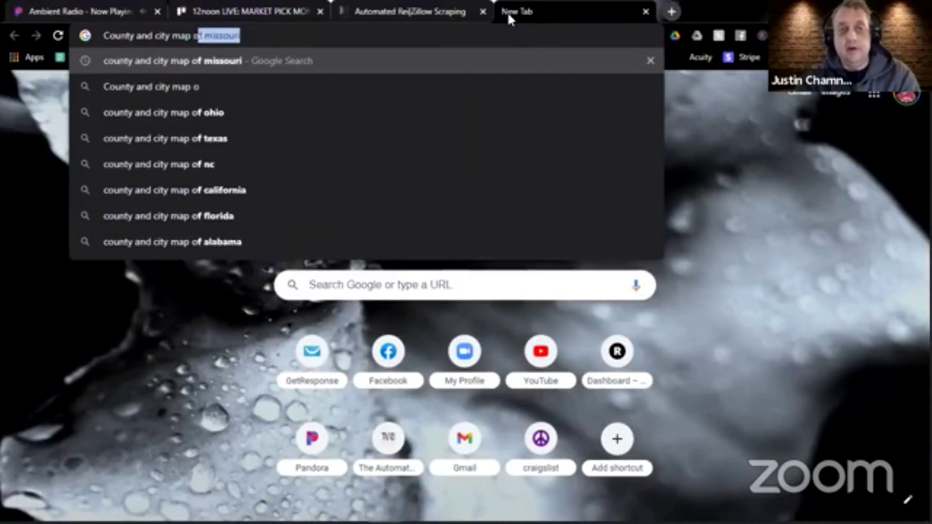
text(f missouri)
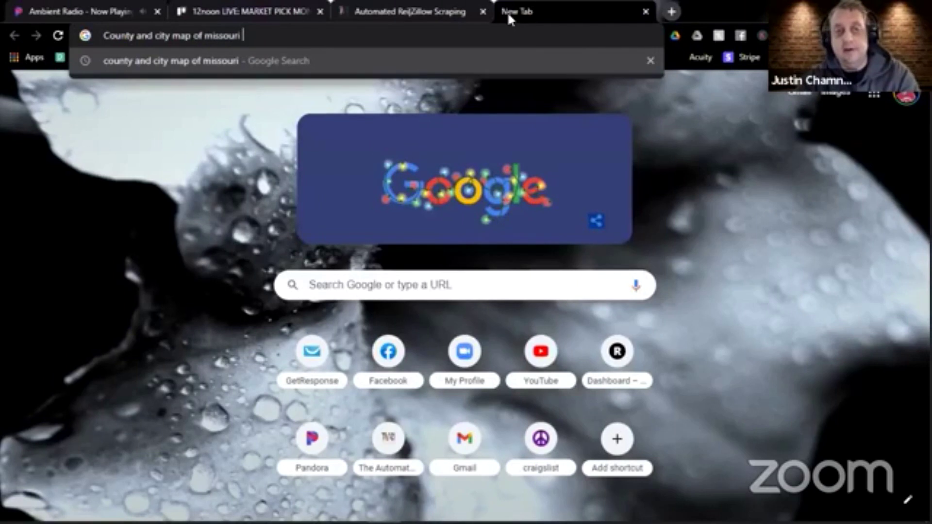
key(Escape)
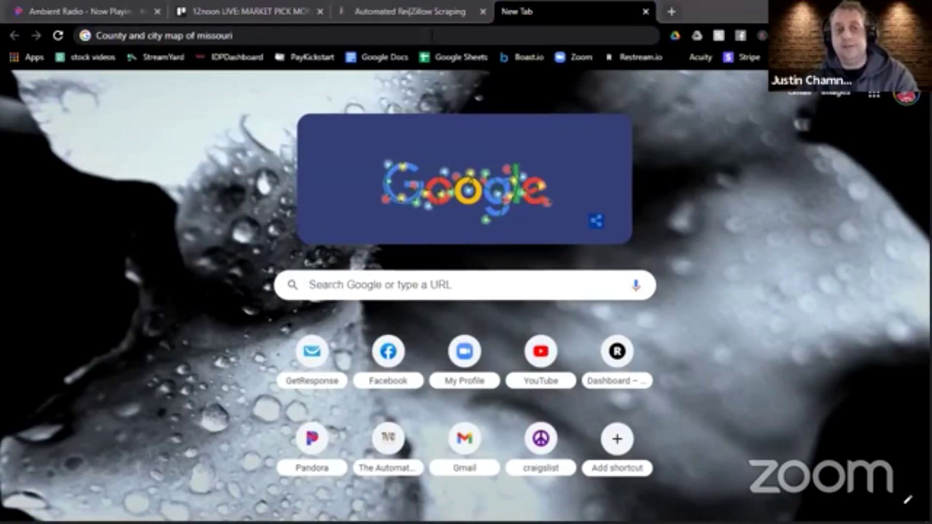
click(410, 35)
key(Return)
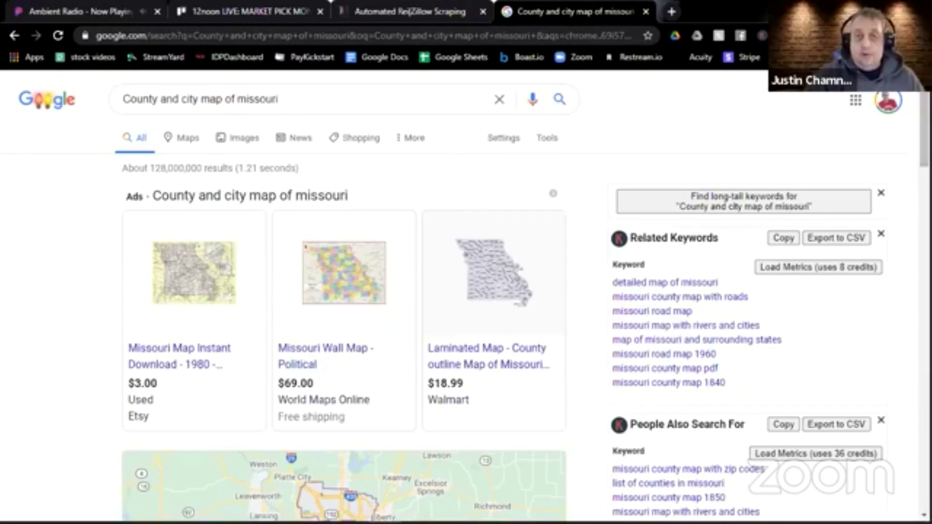
Step: Open the Geology.com result "Missouri County Map with County Seat Cities" and show the whole county map
scroll(473, 303, down, 3)
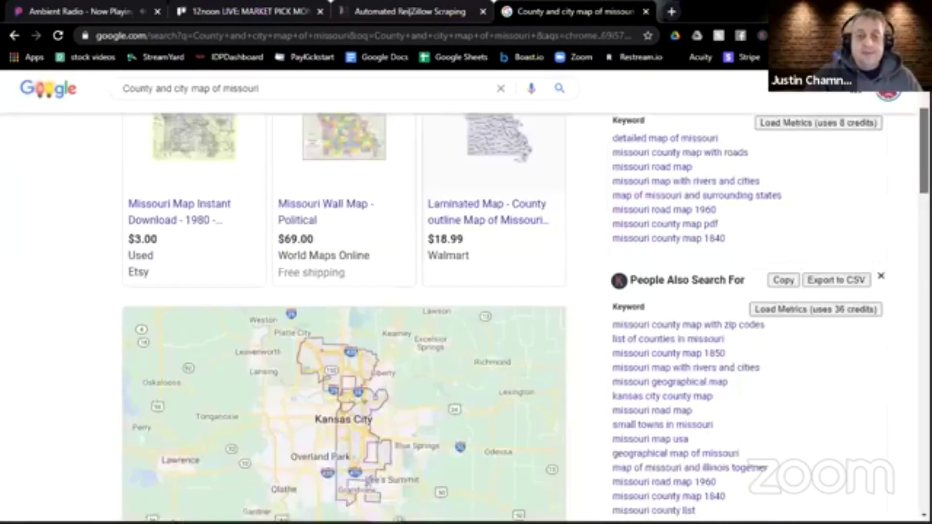
scroll(524, 316, down, 6)
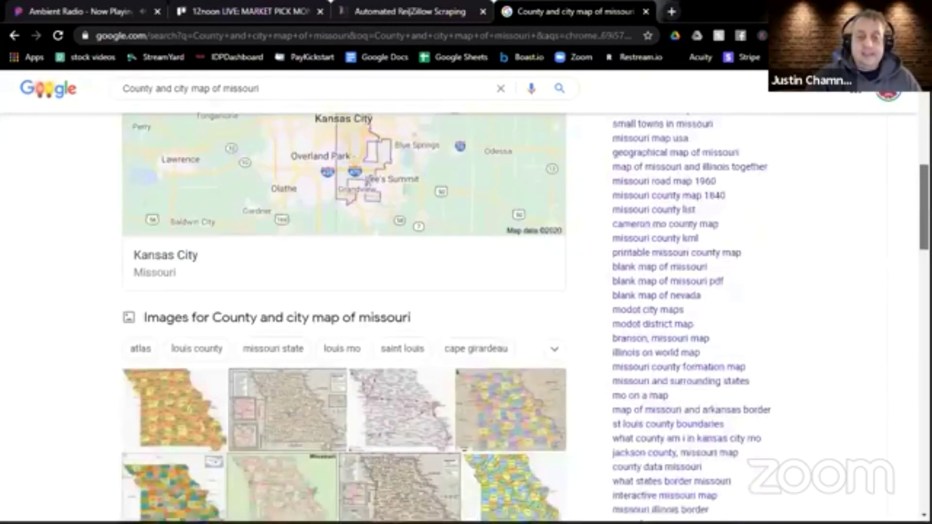
scroll(524, 315, down, 7)
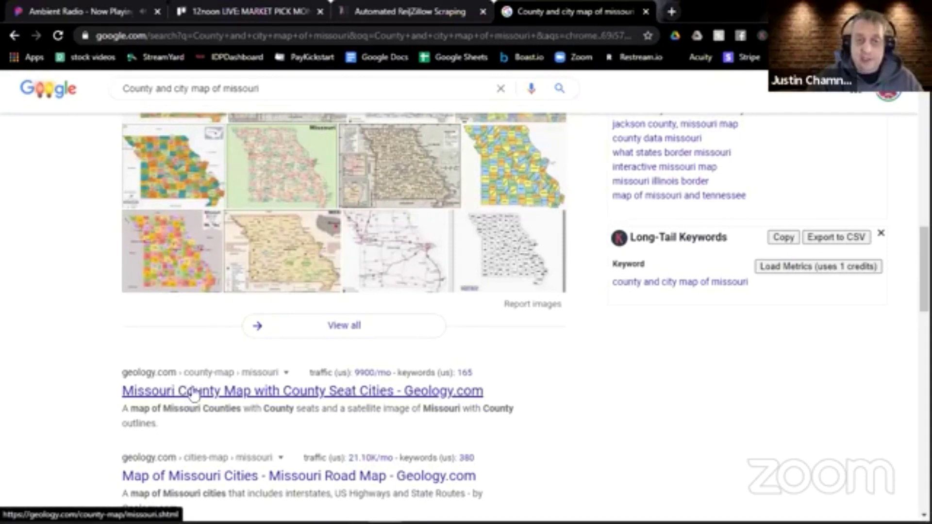
click(217, 391)
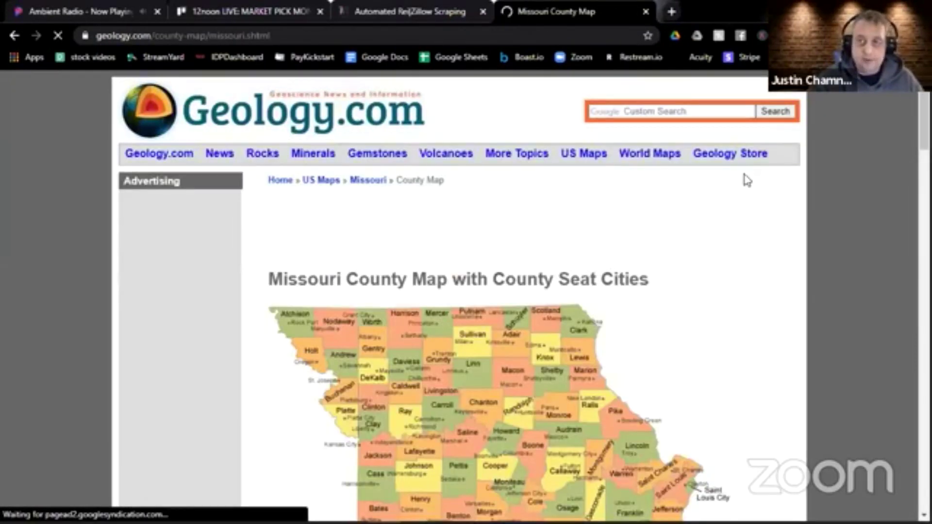
scroll(747, 181, down, 2)
scroll(757, 175, down, 2)
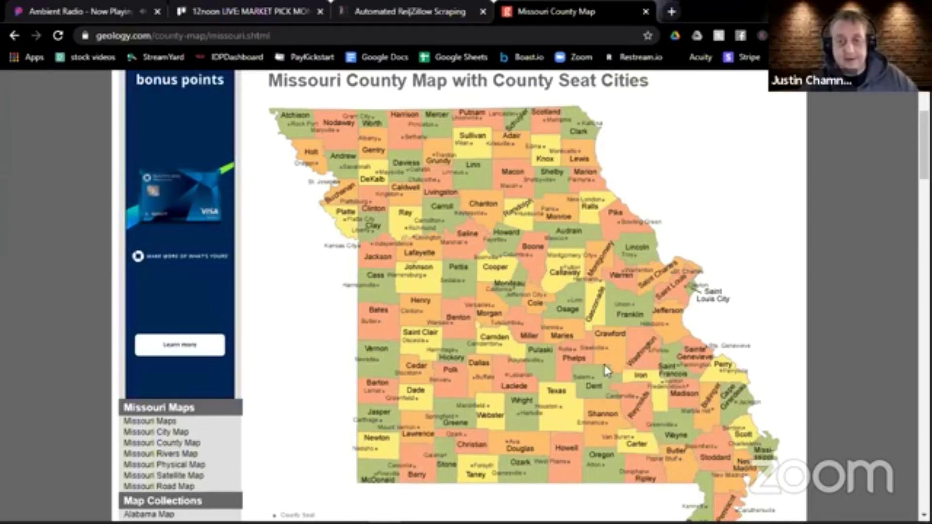
Step: Search Google in another new tab for "map of missouri"
click(671, 12)
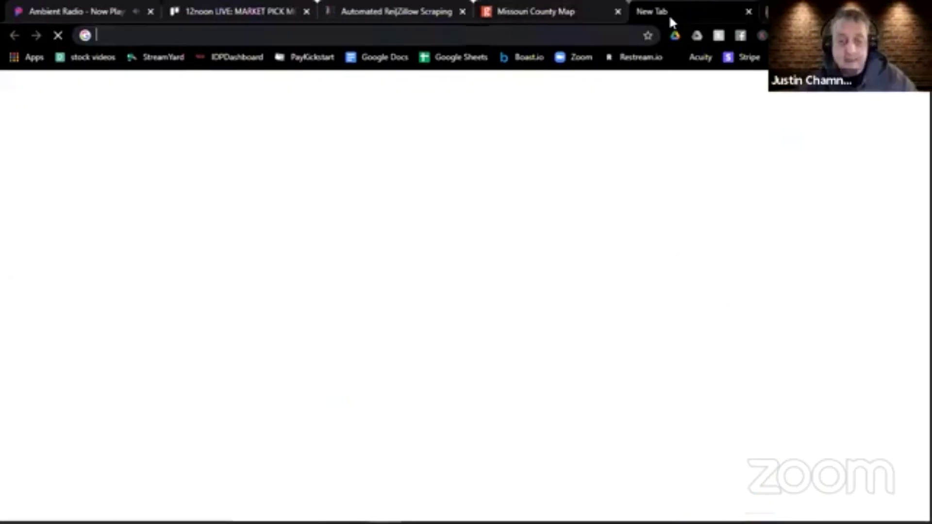
text(google)
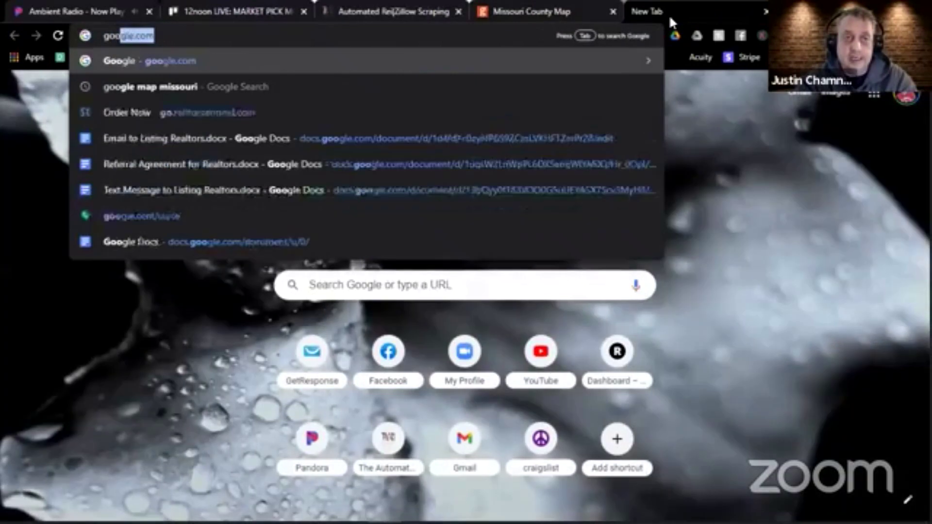
key(BackSpace)
key(BackSpace)
key(BackSpace)
key(BackSpace)
key(BackSpace)
key(BackSpace)
key(BackSpace)
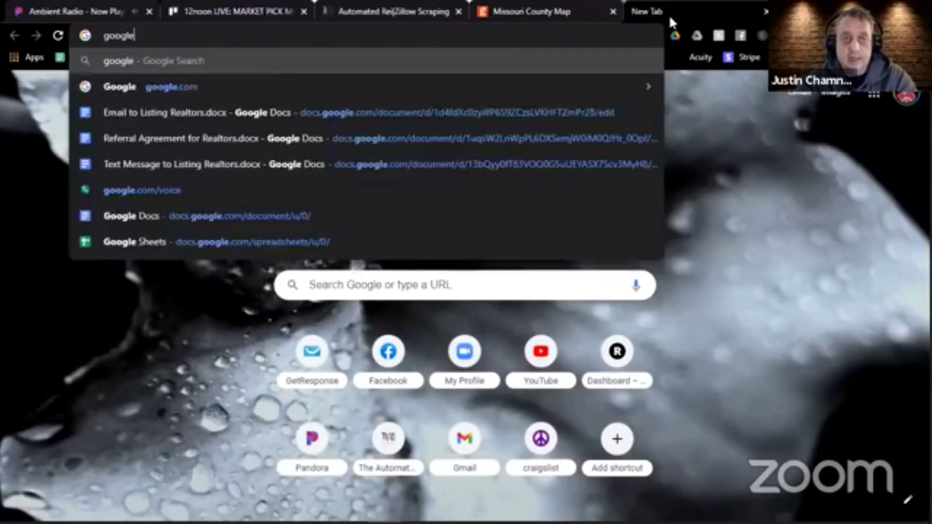
text(map o)
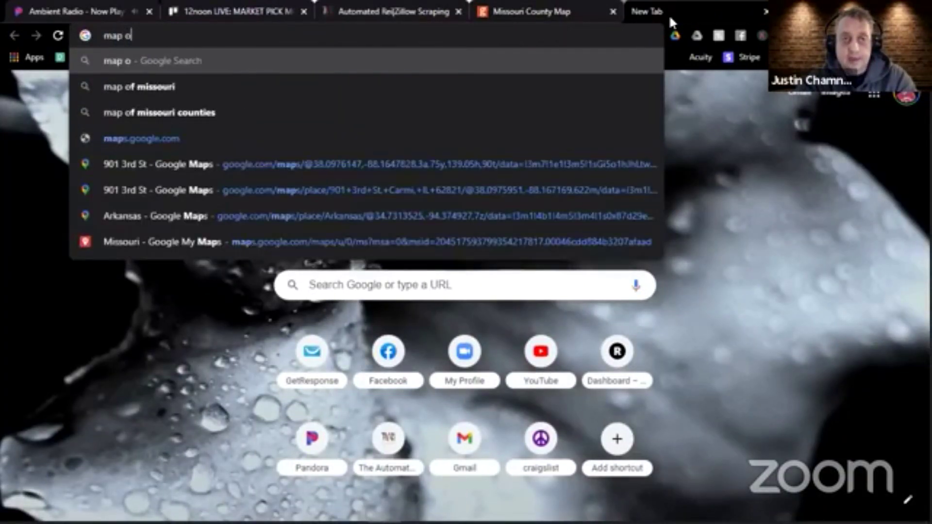
text(f missouri)
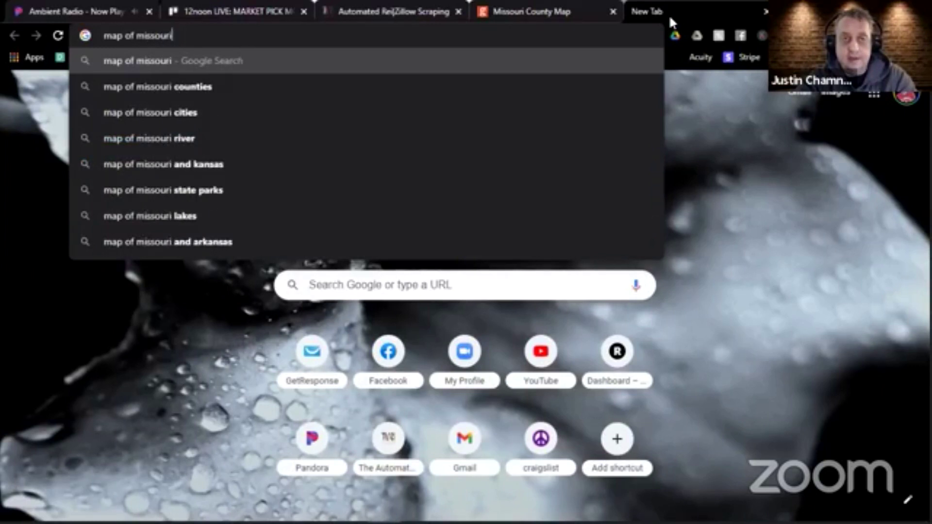
key(Return)
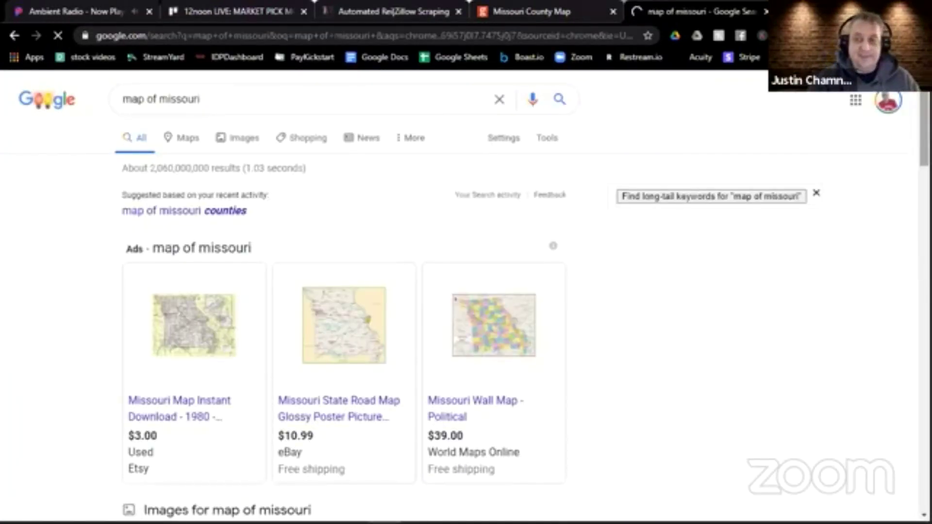
Step: Open the Missouri state map from the search results in Google Maps
scroll(345, 315, down, 10)
scroll(344, 315, up, 10)
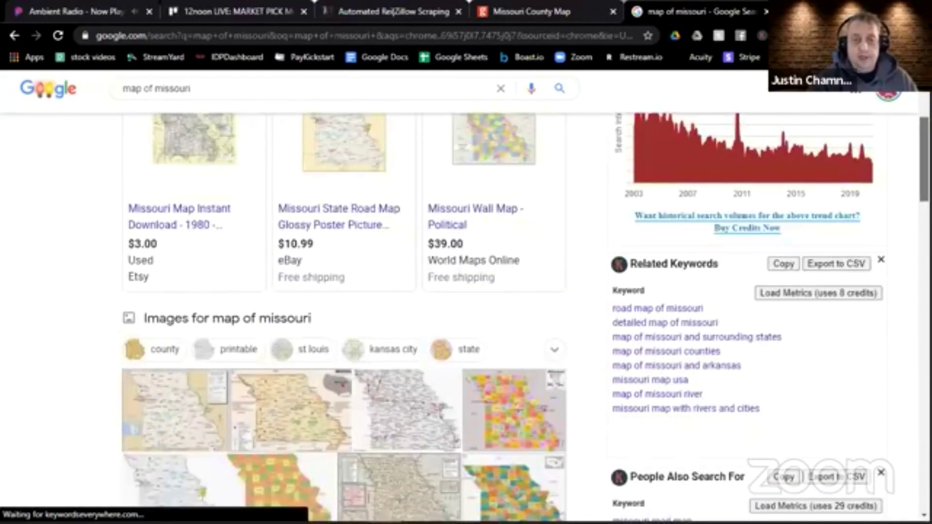
scroll(344, 316, down, 8)
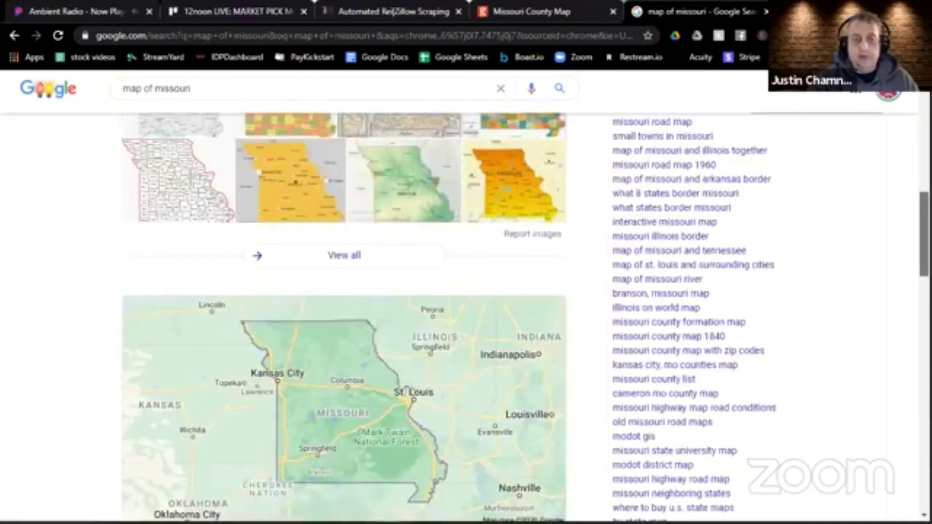
scroll(181, 224, down, 4)
click(179, 223)
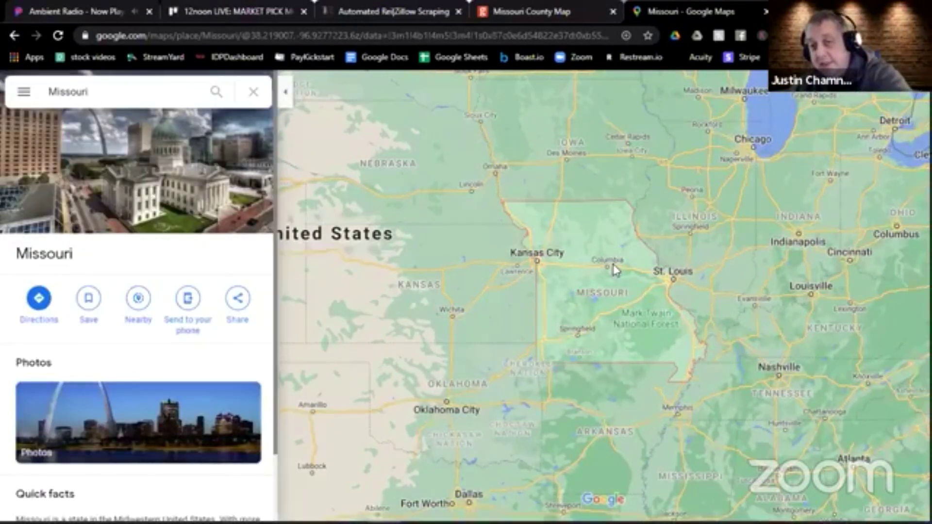
Step: Examine the Missouri cities in Google Maps and compare them with the Missouri county map
scroll(614, 270, up, 1)
scroll(614, 270, up, 1)
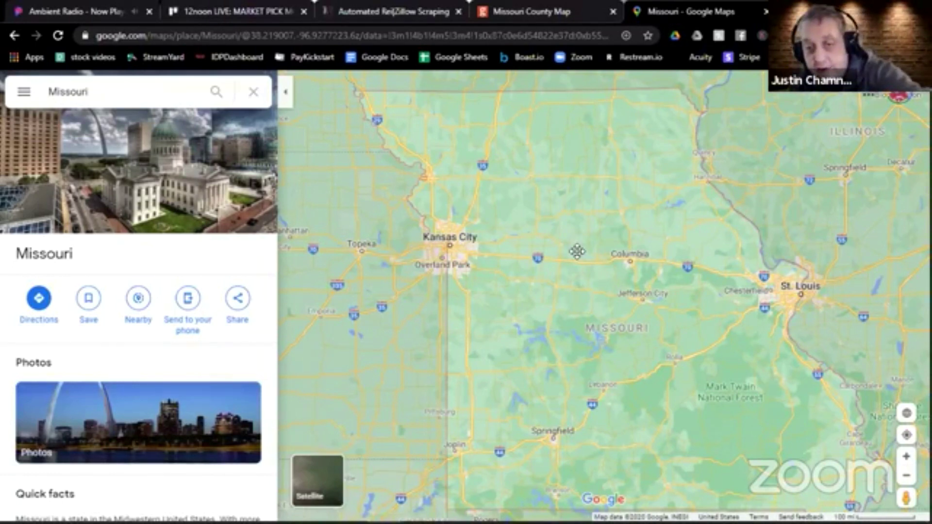
key(Down)
key(Right)
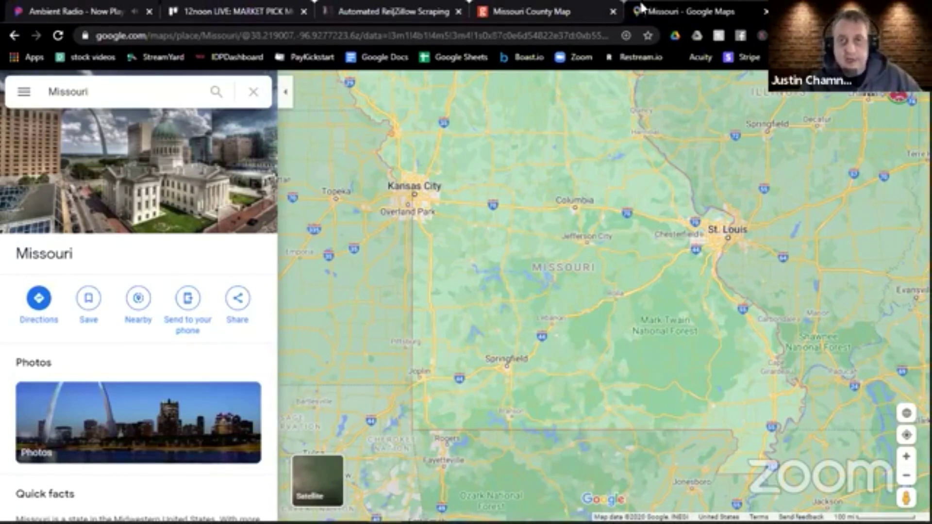
click(563, 15)
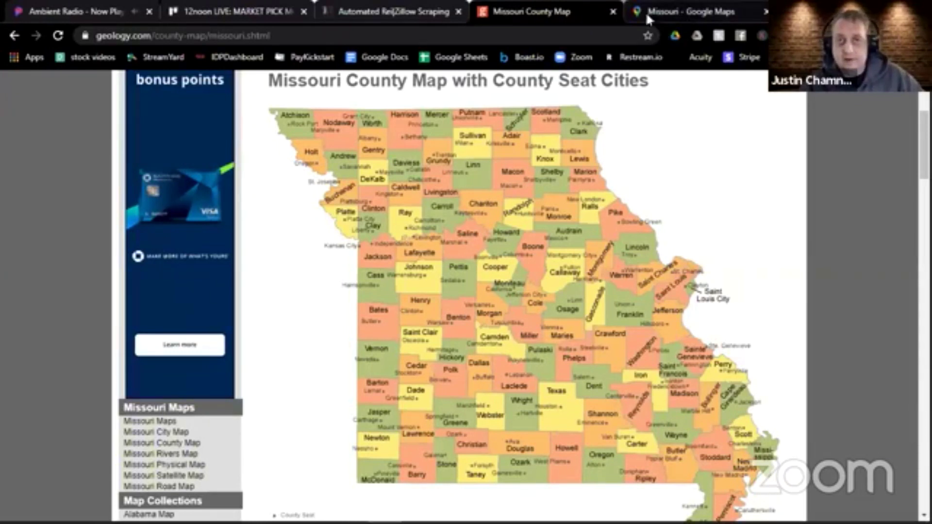
Step: Switch to The Automated REI, open the account details and highlight the wallet balance
click(406, 13)
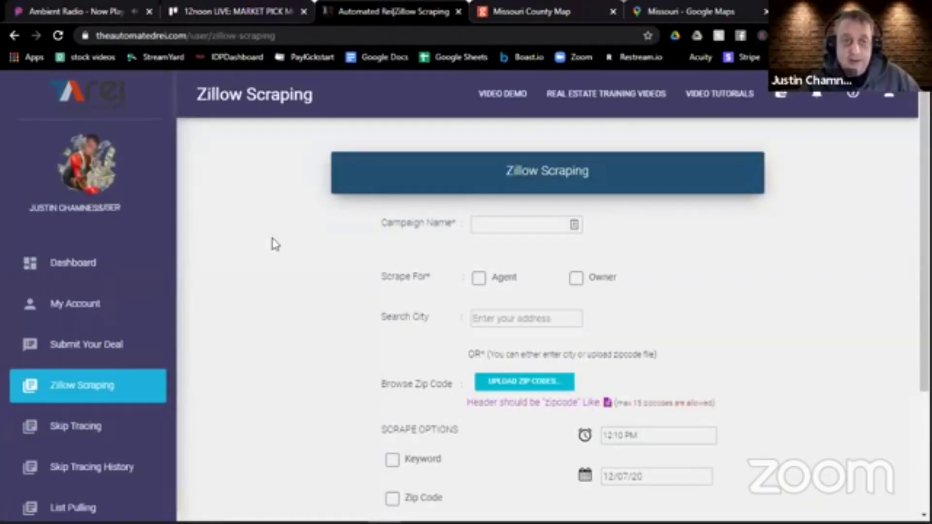
click(79, 305)
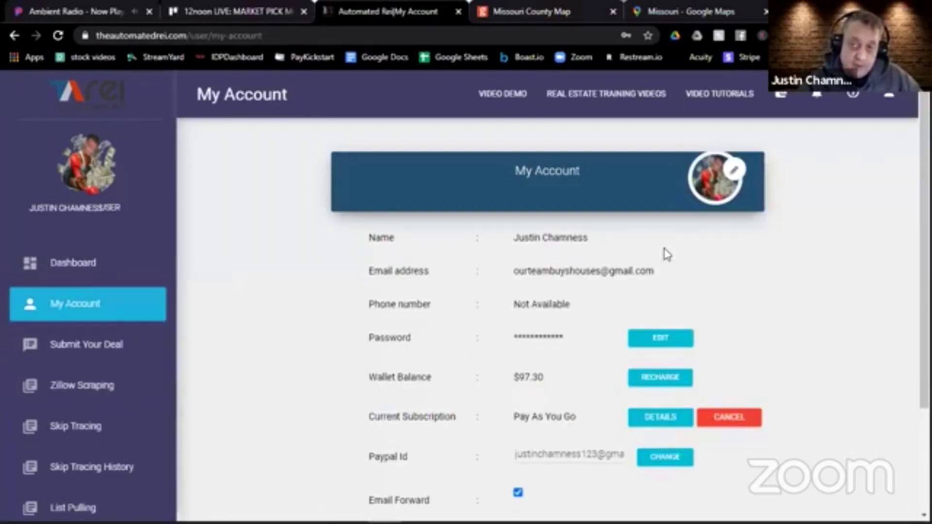
scroll(766, 226, down, 2)
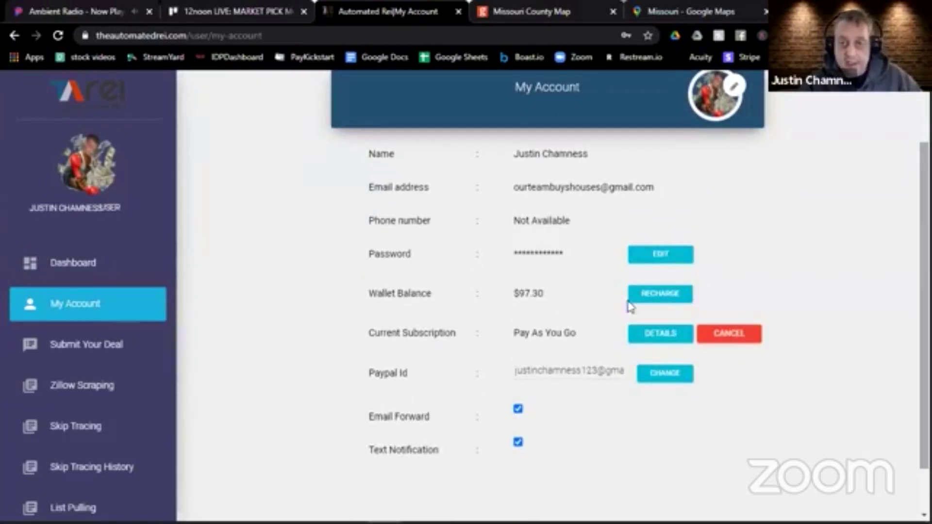
double_click(487, 296)
click(508, 297)
double_click(533, 296)
double_click(535, 297)
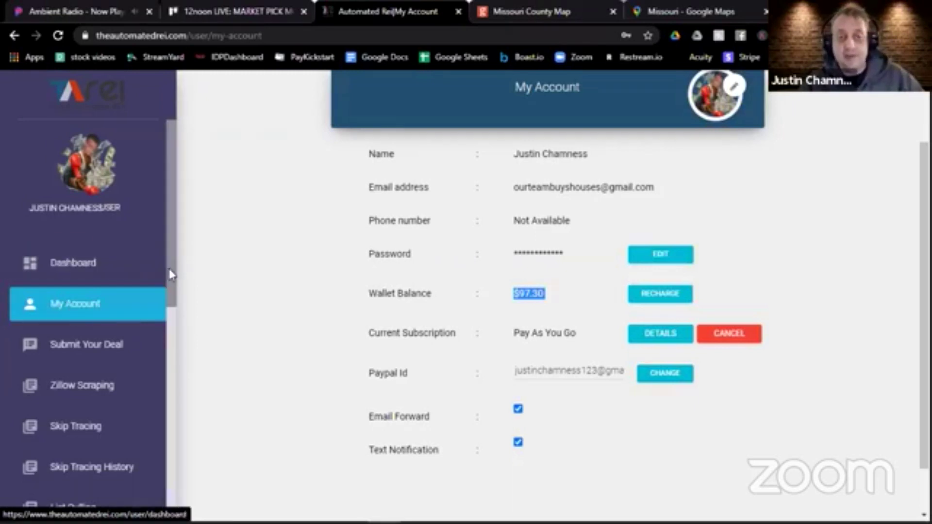
Step: Return to Zillow Scraping and name the new campaign "Kansas City #1 12.7.20"
drag(170, 275, 167, 353)
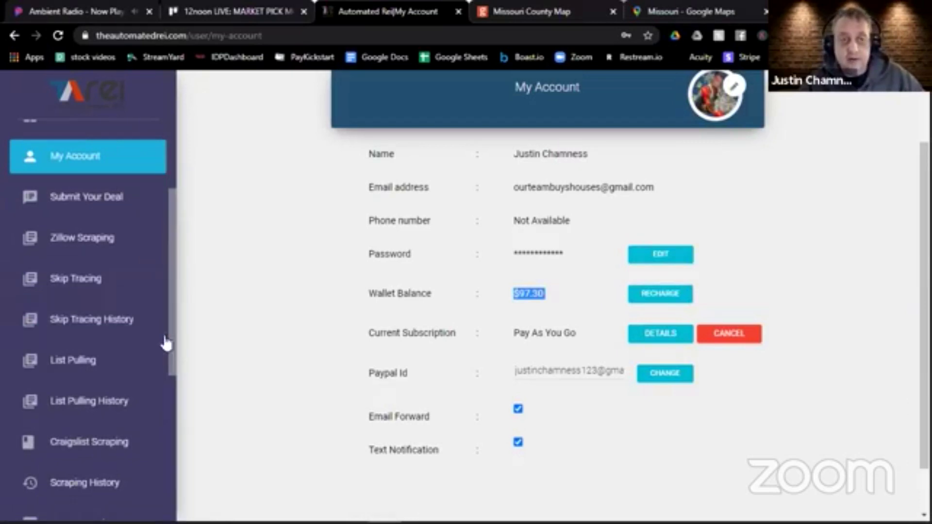
click(102, 243)
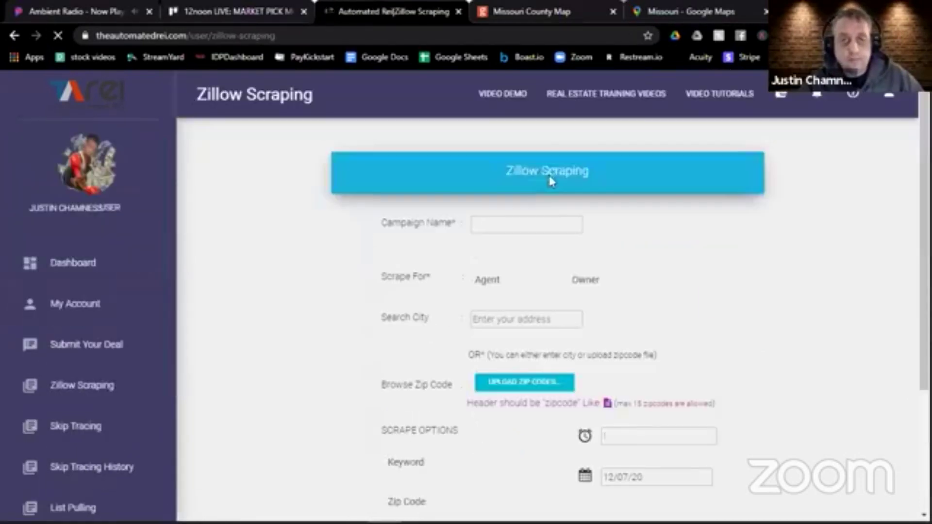
click(526, 223)
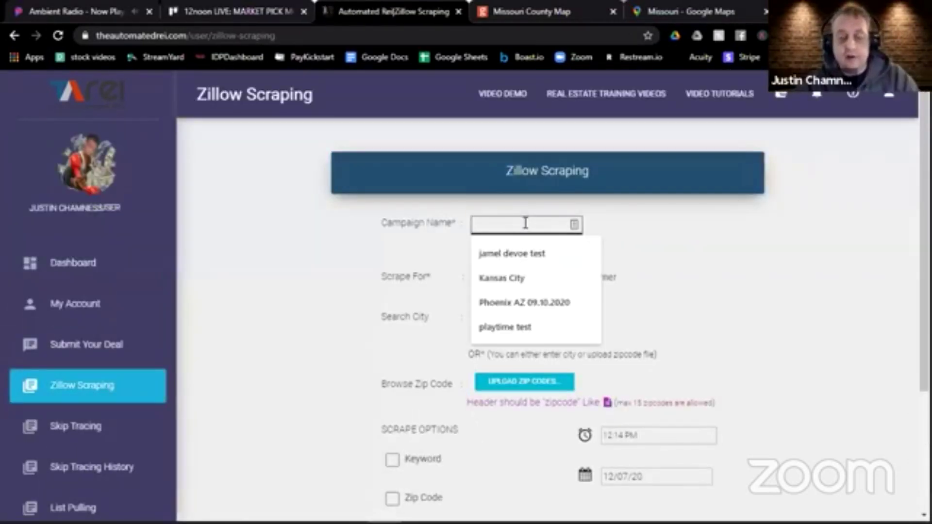
text(Kans)
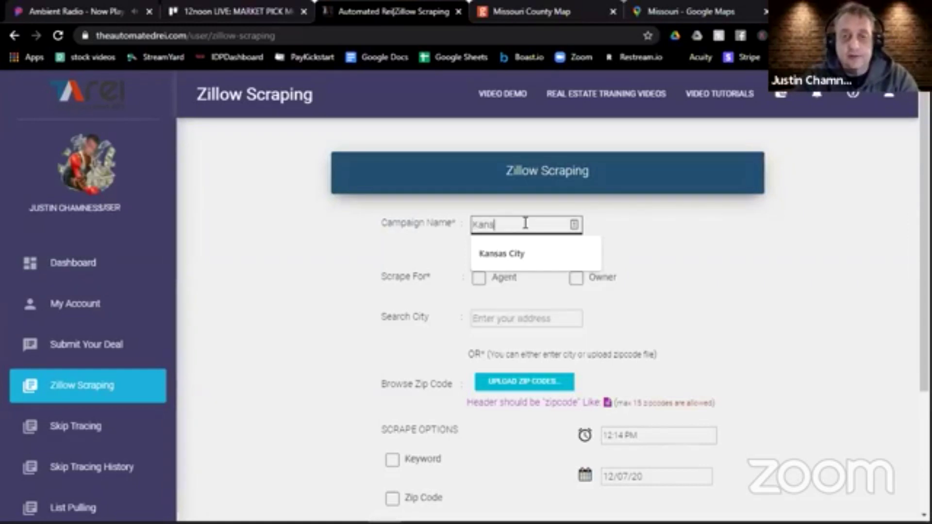
text(as City MO)
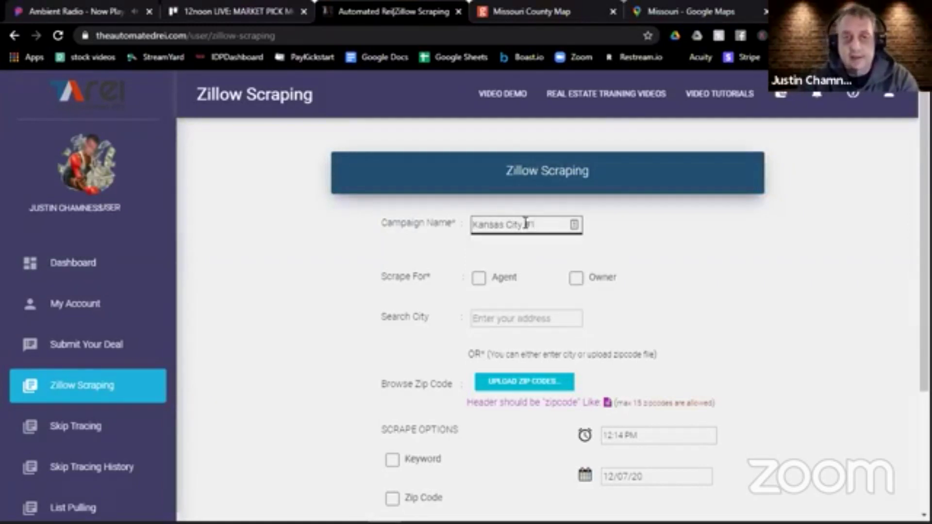
mouse_move(549, 523)
text(12)
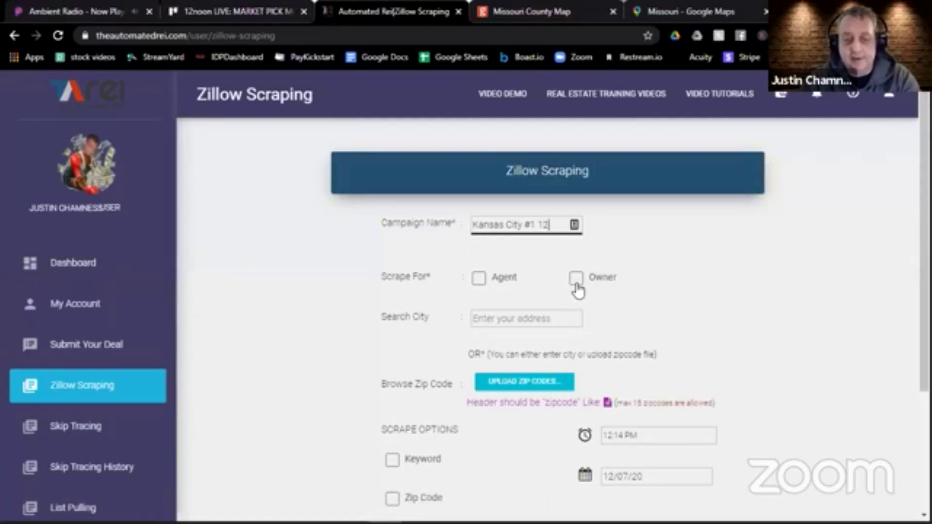
text(.7.20)
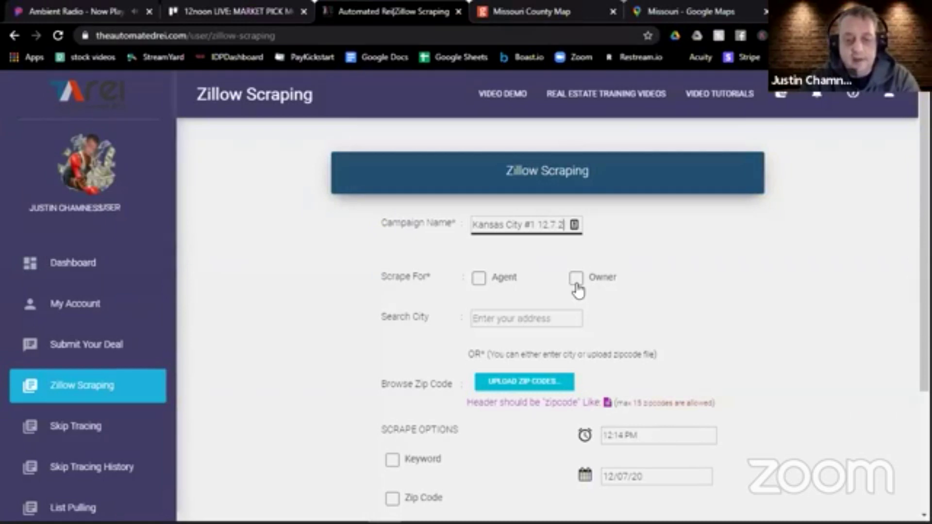
click(622, 249)
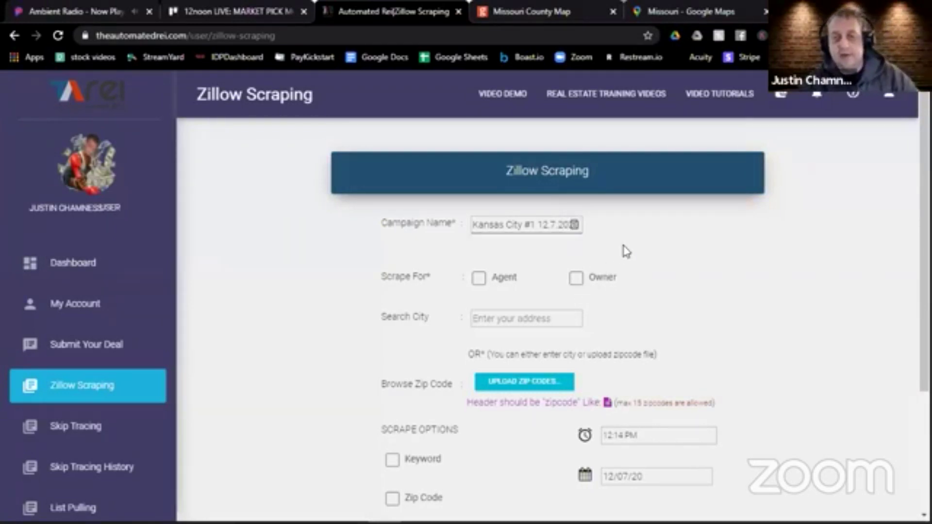
Step: Set the campaign to scrape for Owner and enter "Jackson County MO" as the search city
click(575, 279)
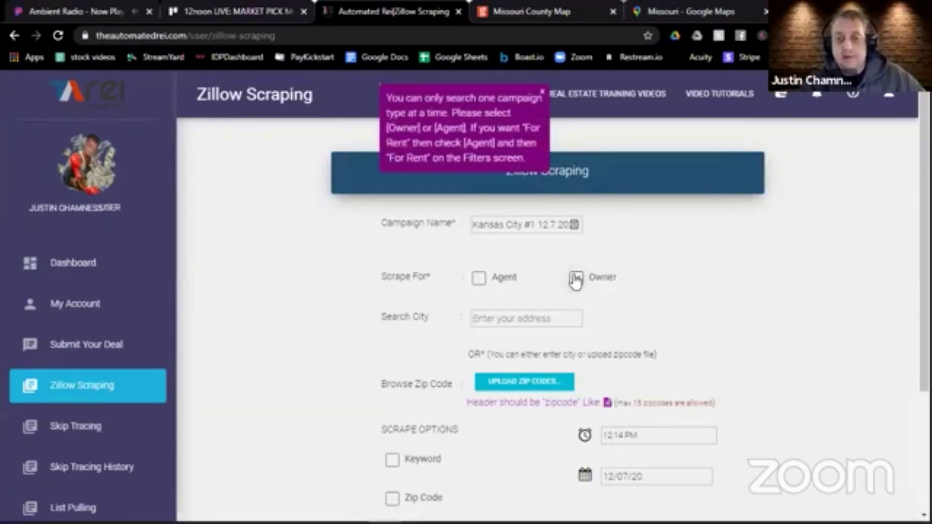
click(523, 316)
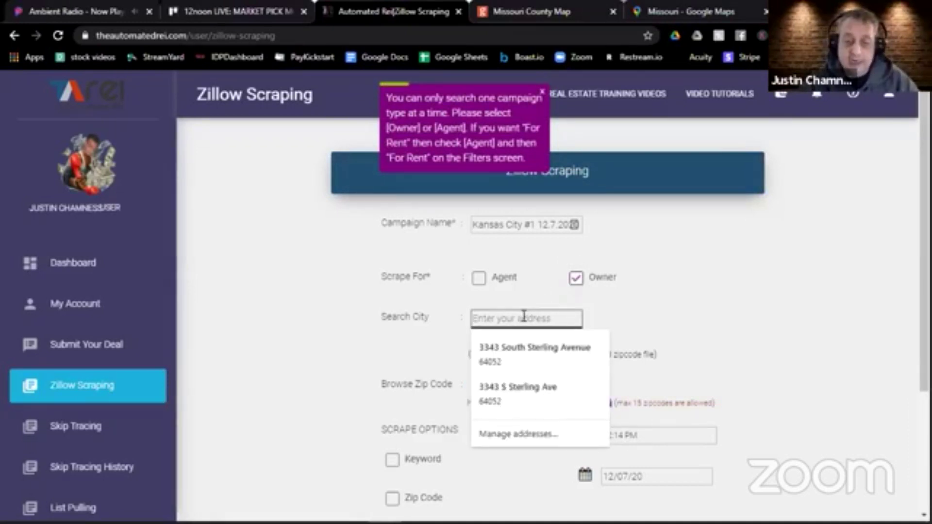
text(kansas city)
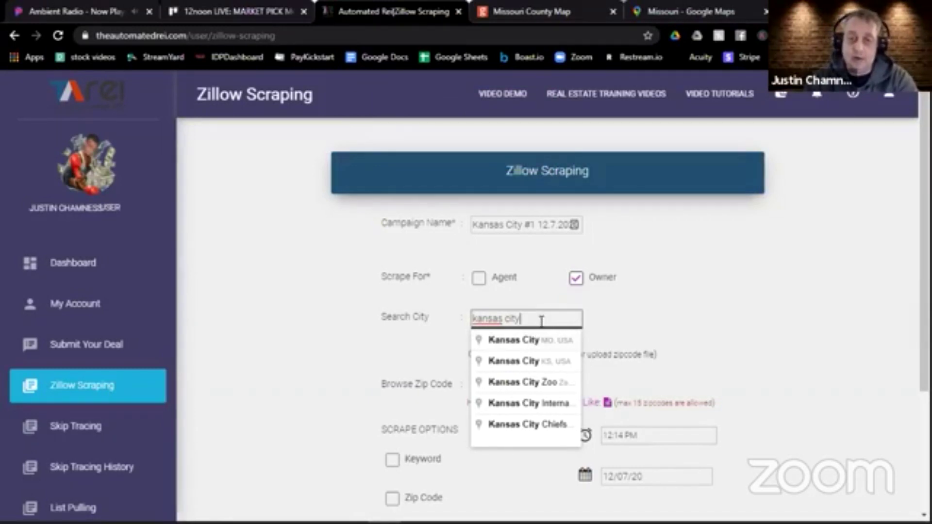
triple_click(541, 321)
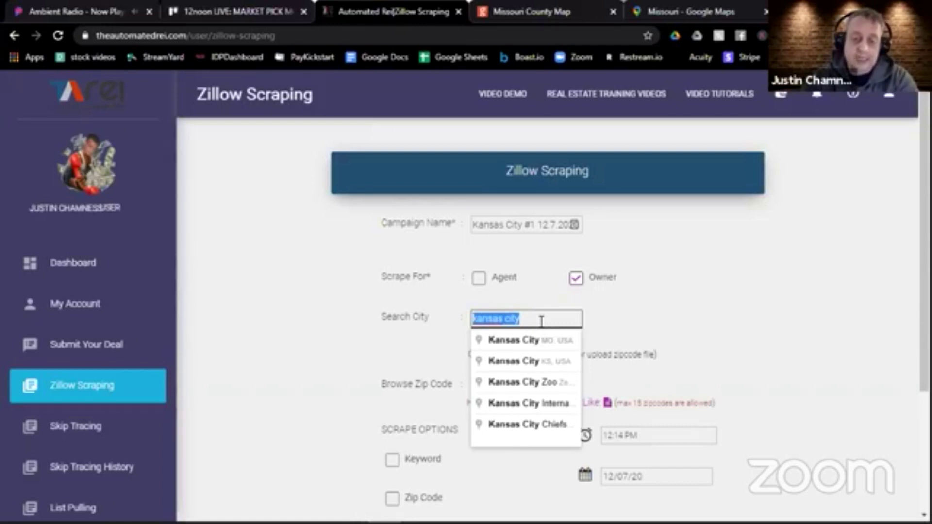
text(Ja)
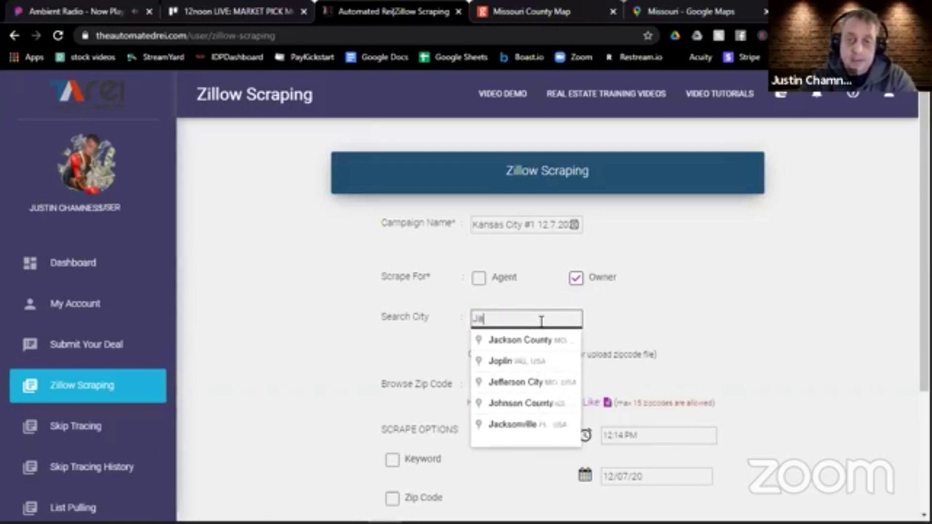
text(ckson )
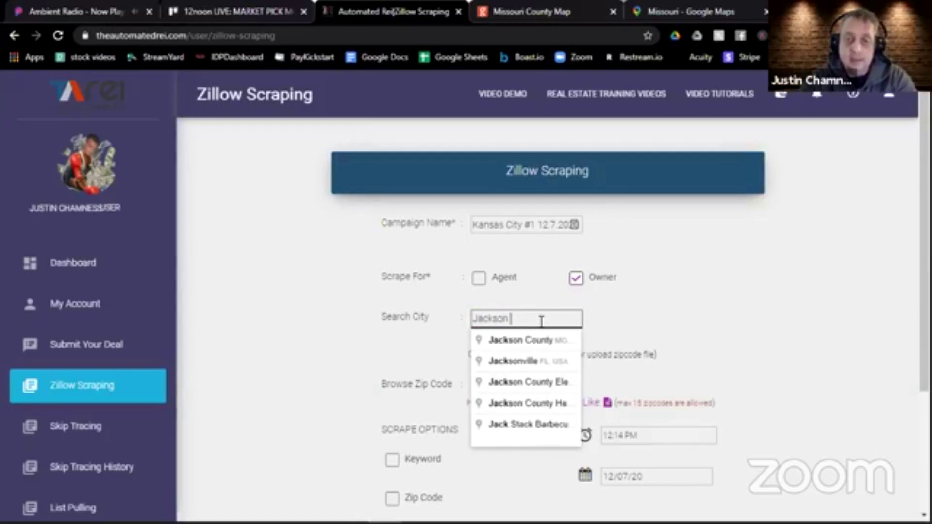
text(County MO)
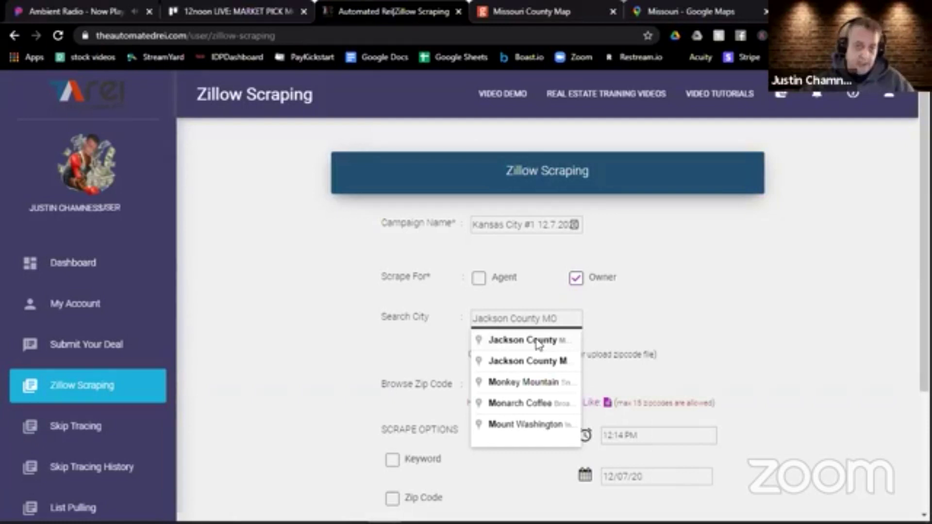
click(651, 316)
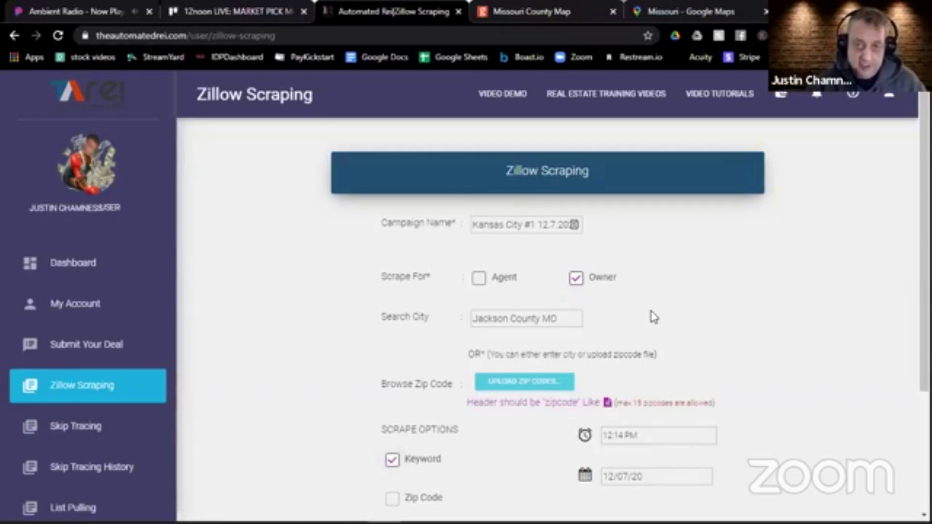
click(795, 235)
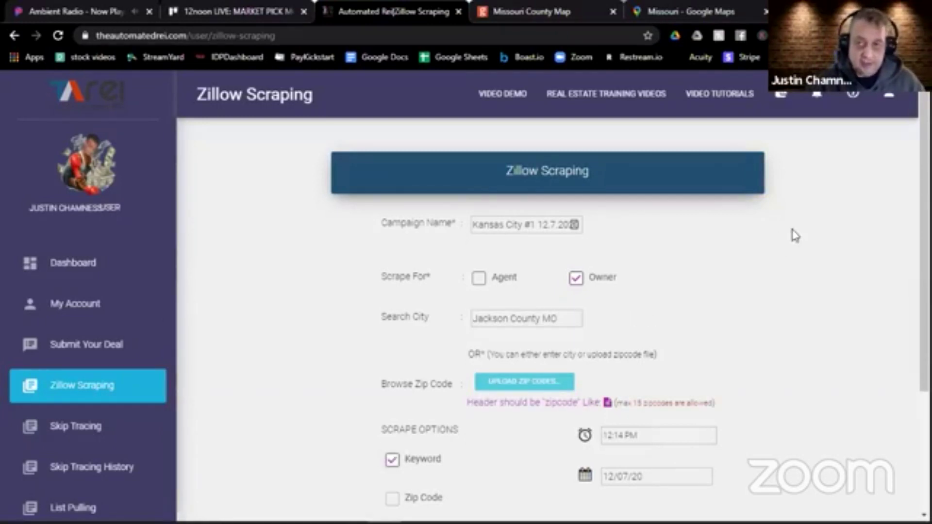
Step: Set the scrape time to 1:14 PM and check the campaign's data count and price estimate
scroll(795, 236, down, 2)
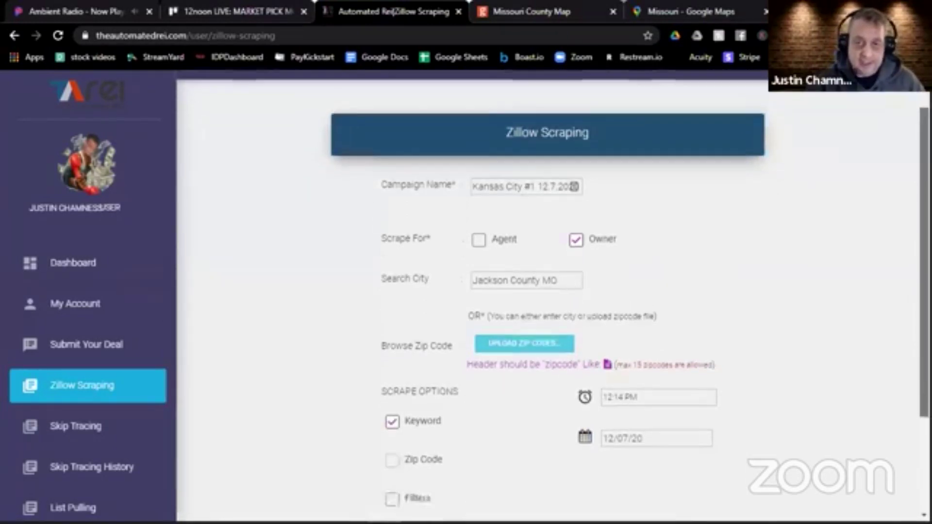
scroll(717, 258, down, 1)
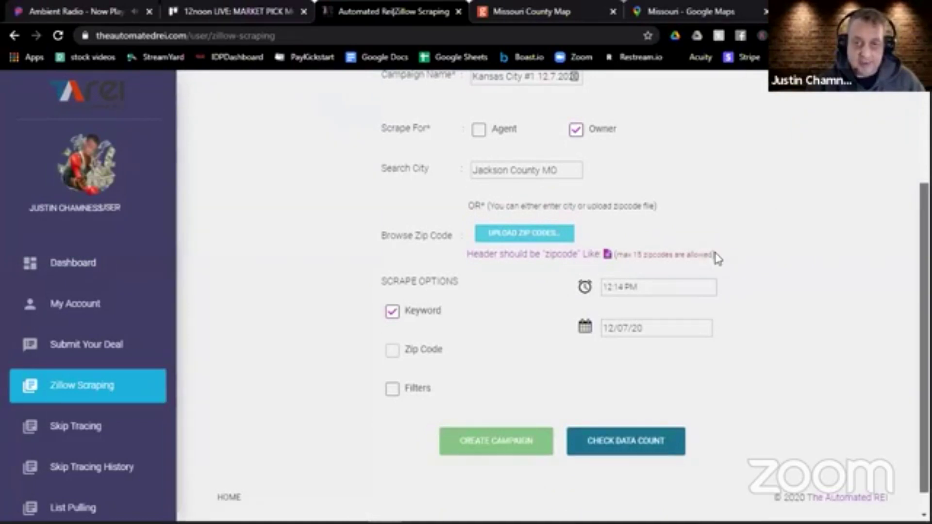
click(631, 286)
click(617, 309)
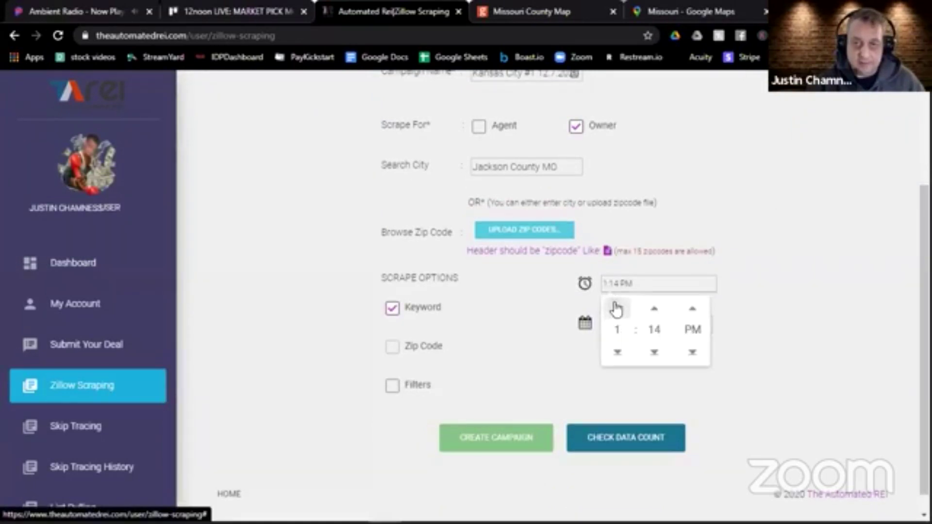
click(553, 313)
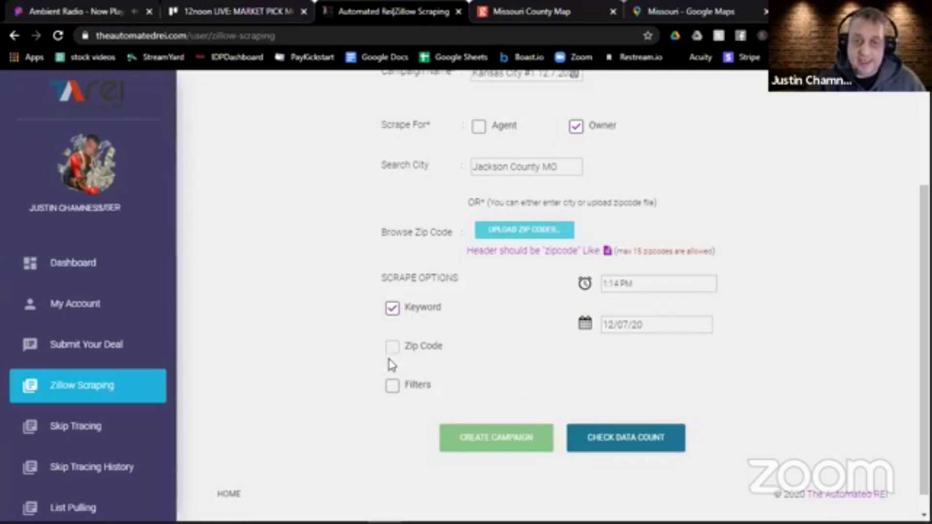
click(345, 362)
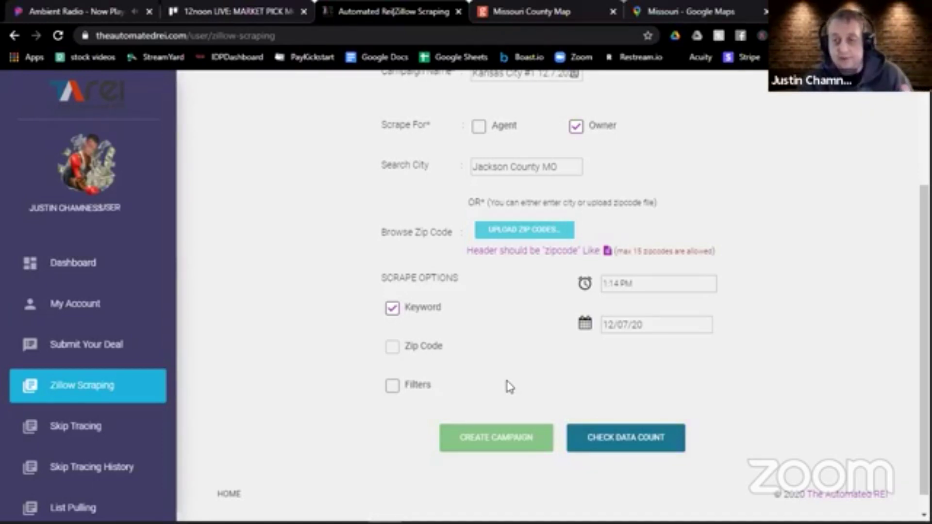
click(631, 440)
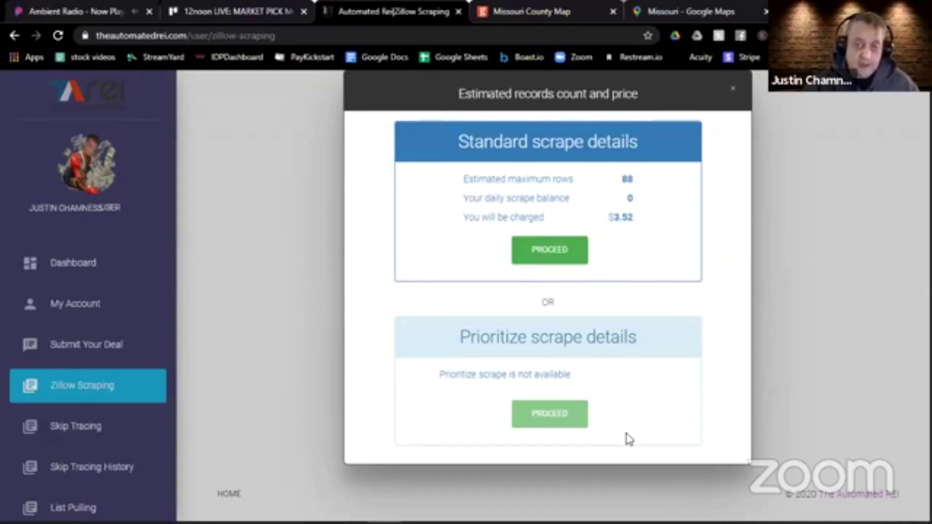
Step: Switch to the blank whiteboard and write "RULE:" with "50 Texts / Text Message /" on a new line below it
mouse_move(598, 522)
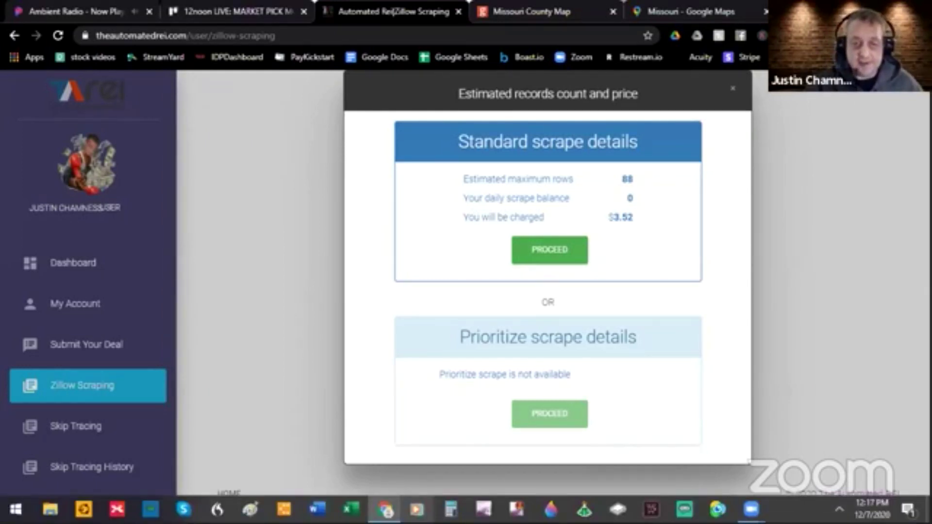
mouse_move(385, 509)
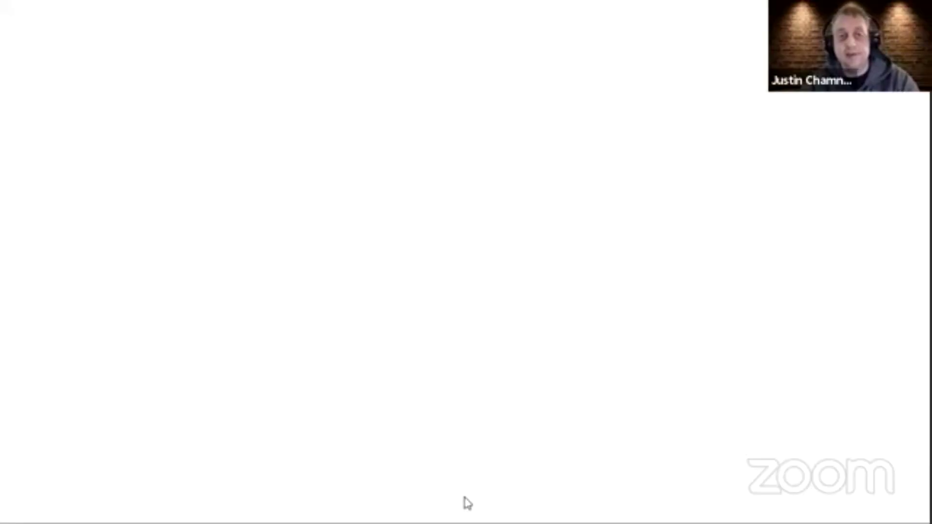
text(RULE:)
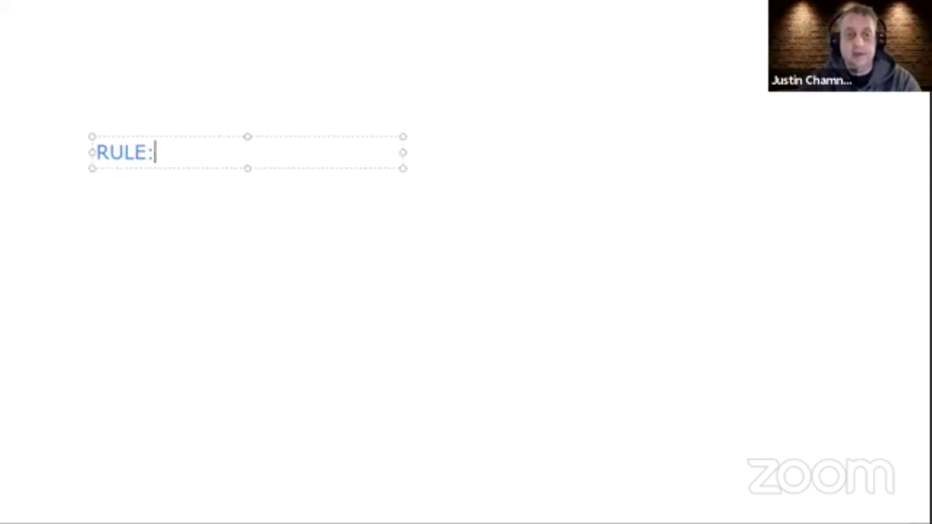
key(Return)
text(50)
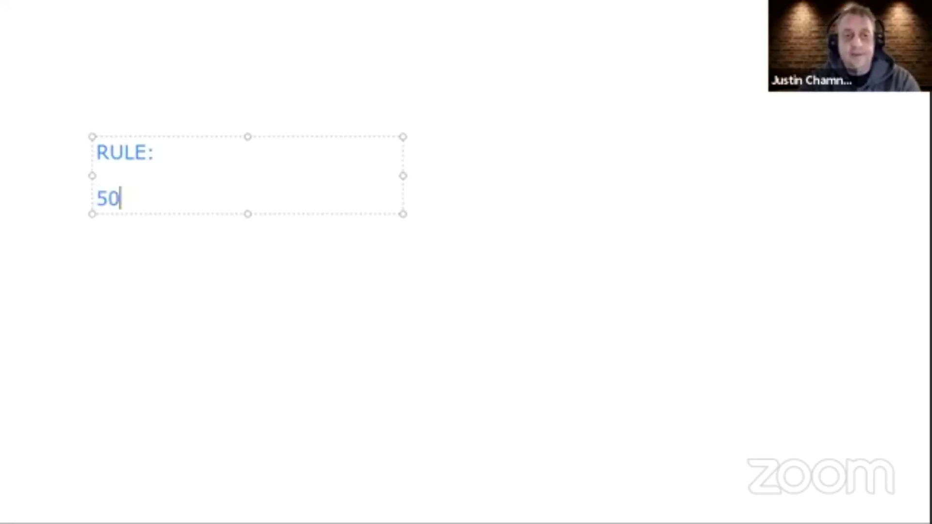
text( Texts )
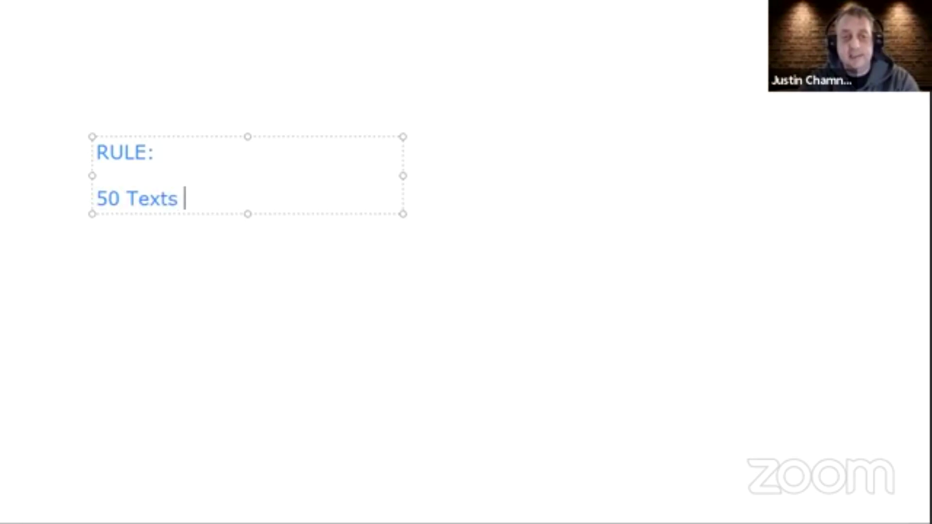
text(/ )
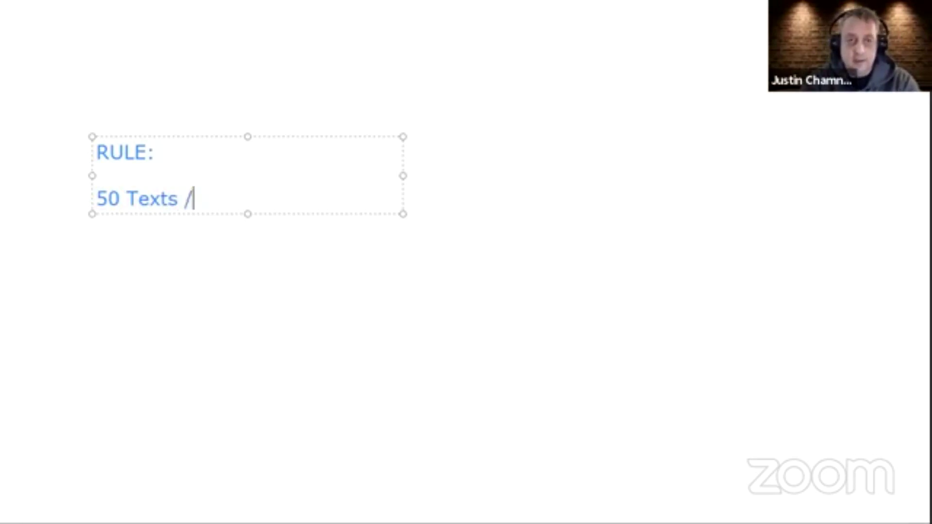
text(M)
key(BackSpace)
text(Text Mess)
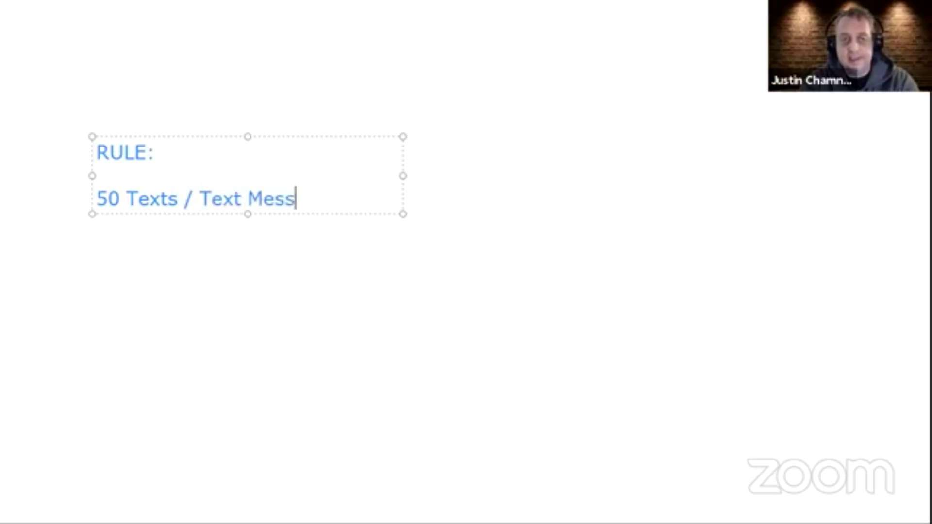
text(age / )
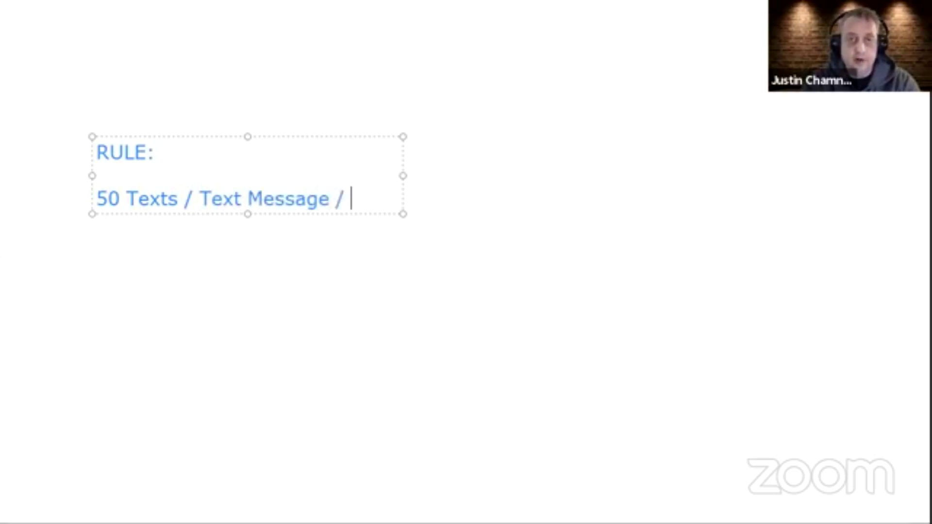
Step: Complete the texting rule on the whiteboard with "Phone Number / Day"
text(Phone Numbe)
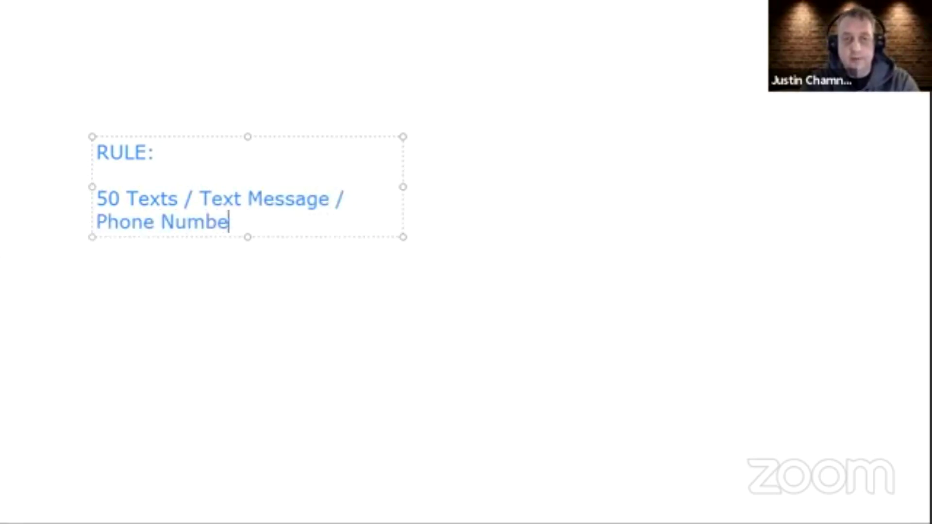
text(r / Deay)
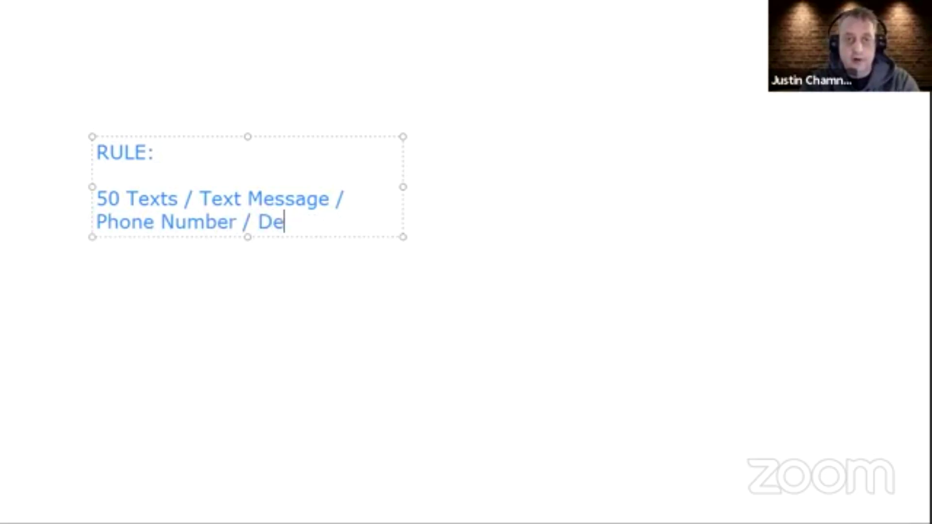
key(BackSpace)
key(BackSpace)
key(BackSpace)
text(ay)
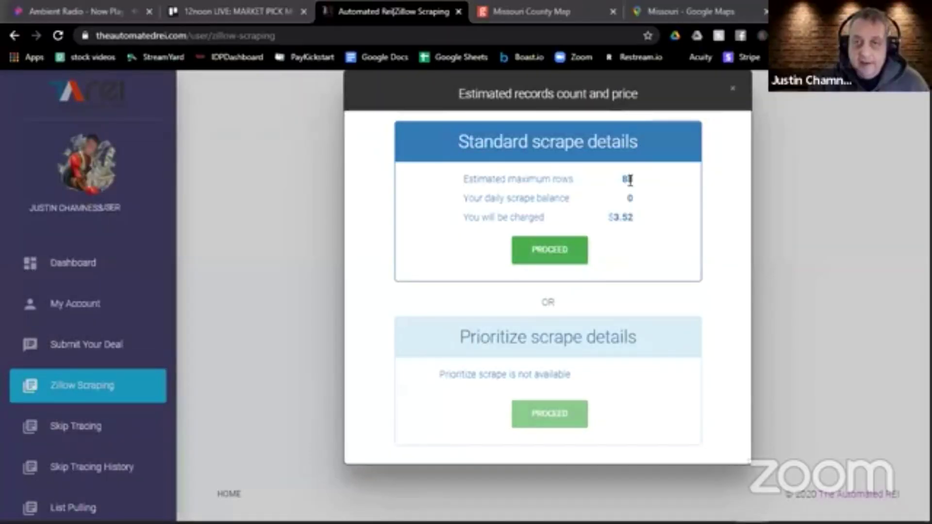
Step: Back in The Automated REI, highlight the estimated maximum rows, accept the standard scrape and create the Kansas City campaign
click(630, 179)
drag(622, 179, 634, 183)
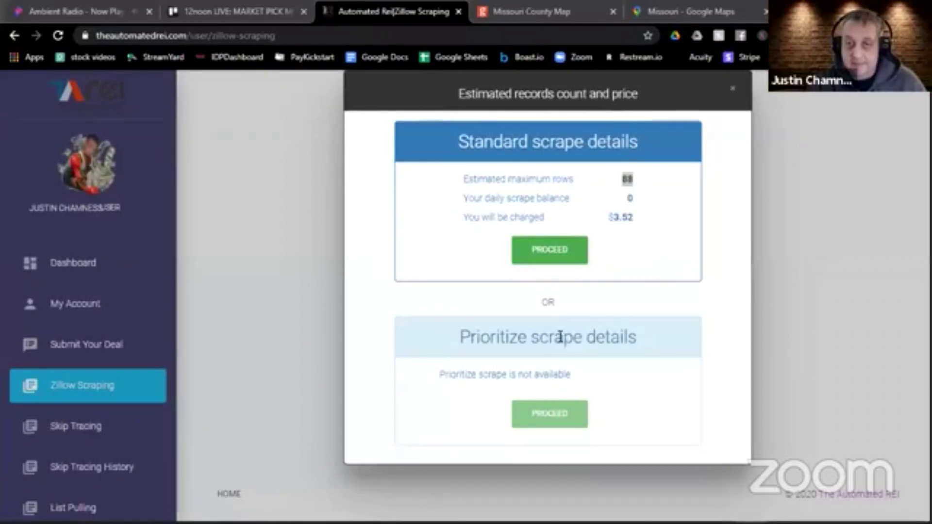
click(546, 251)
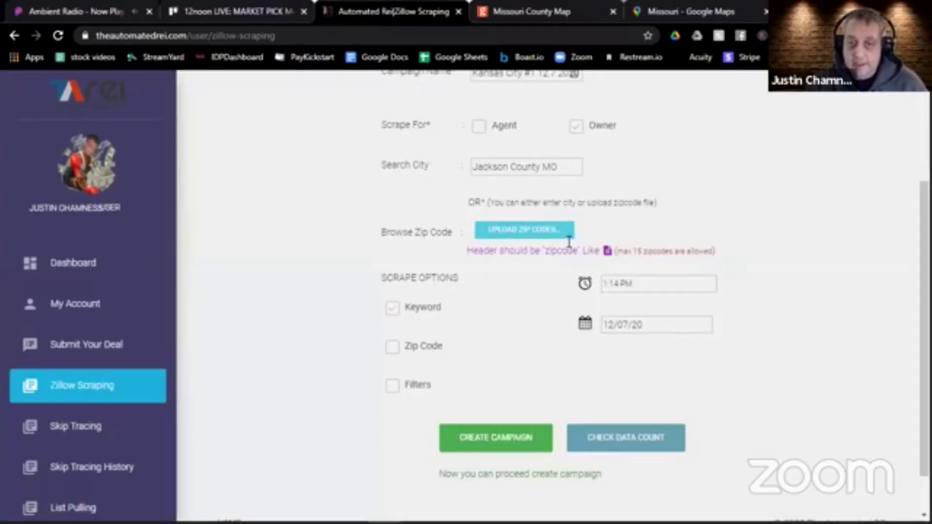
click(473, 433)
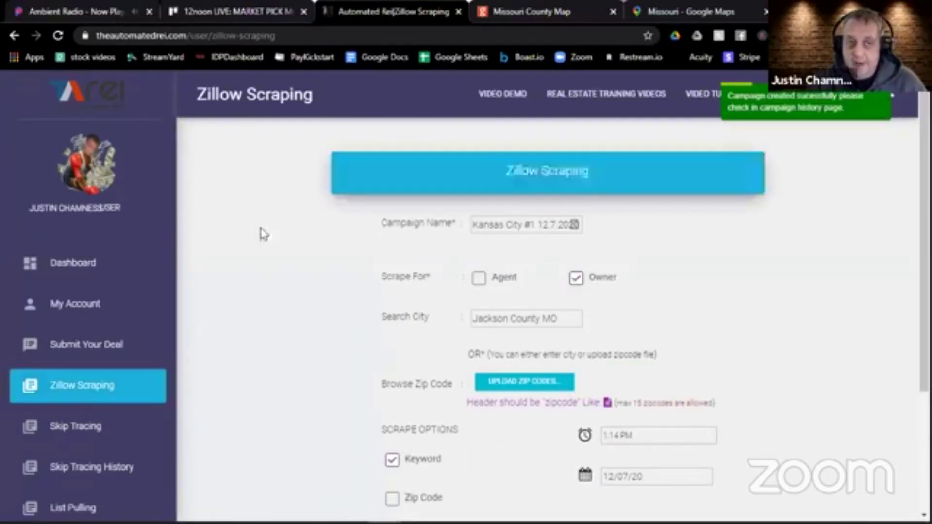
Step: Start a fresh Zillow Scraping campaign and name it "MISSOURI"
click(98, 391)
click(484, 225)
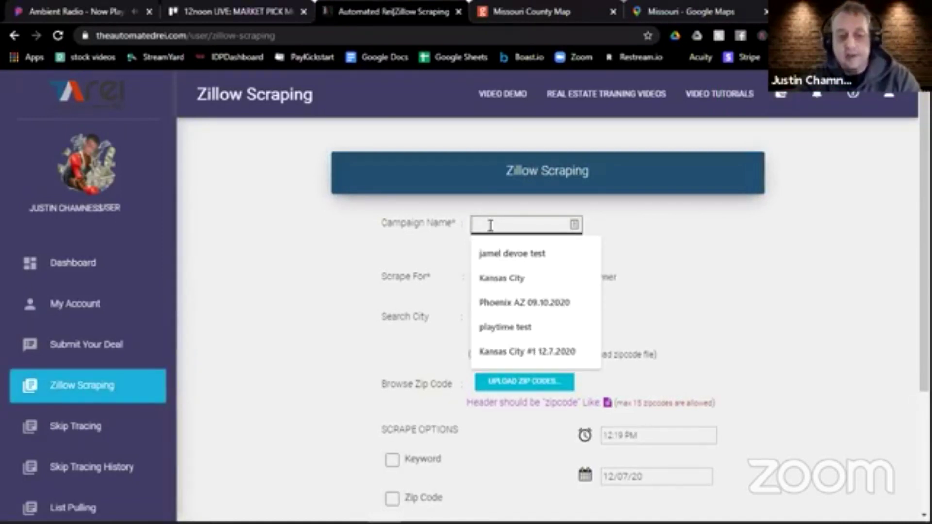
text(MISSOURI)
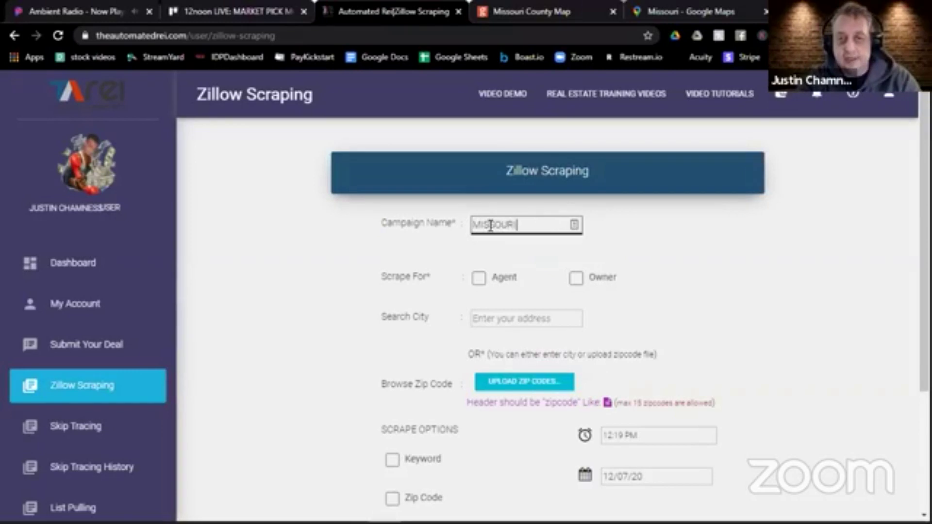
Step: Set the MISSOURI campaign to scrape for Owner in "Missouri, USA" with the Keyword scrape option
click(576, 277)
click(526, 318)
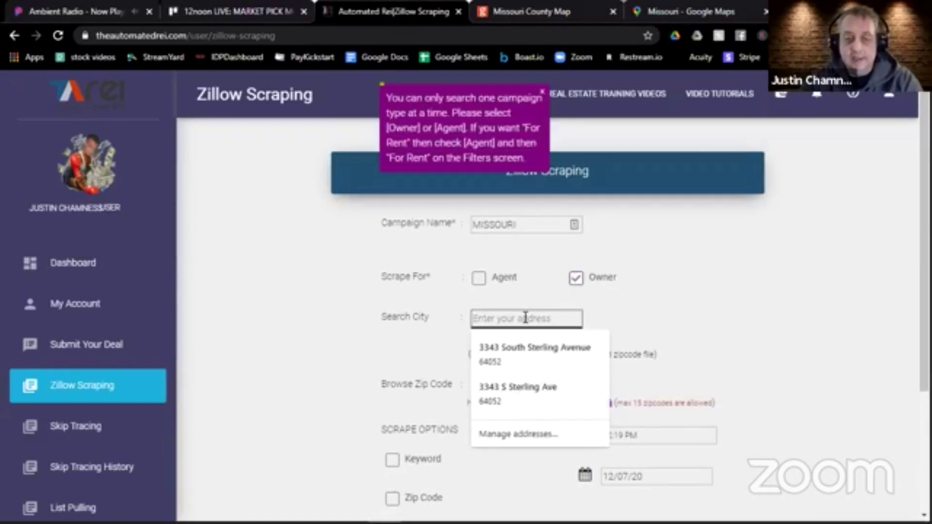
text(Miss)
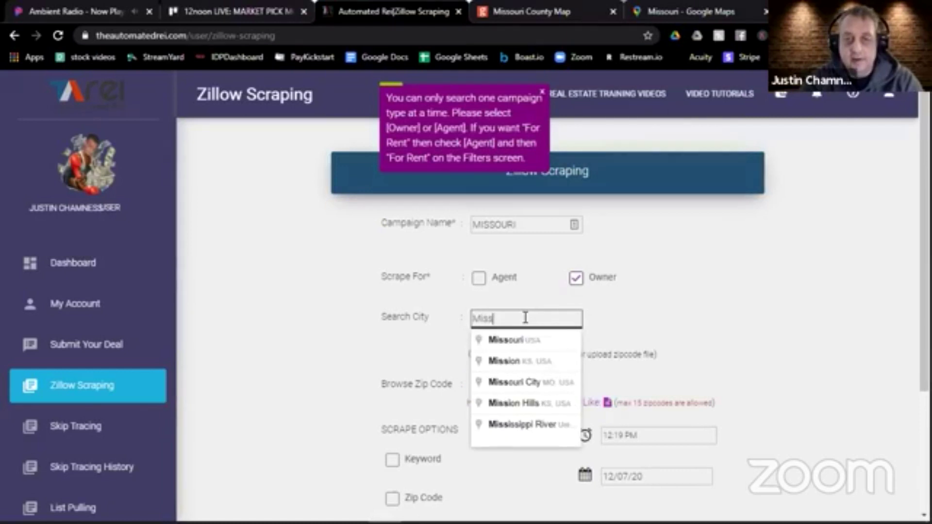
text(ouri)
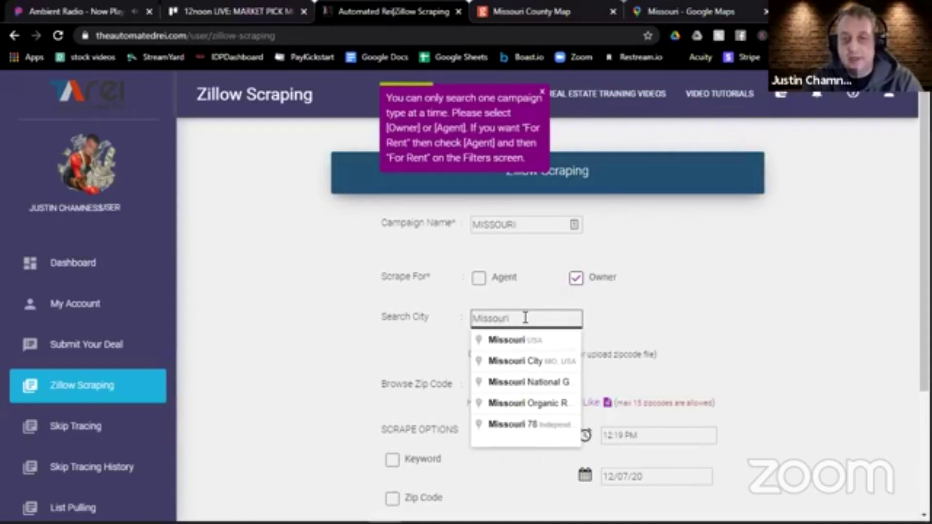
click(525, 346)
click(392, 459)
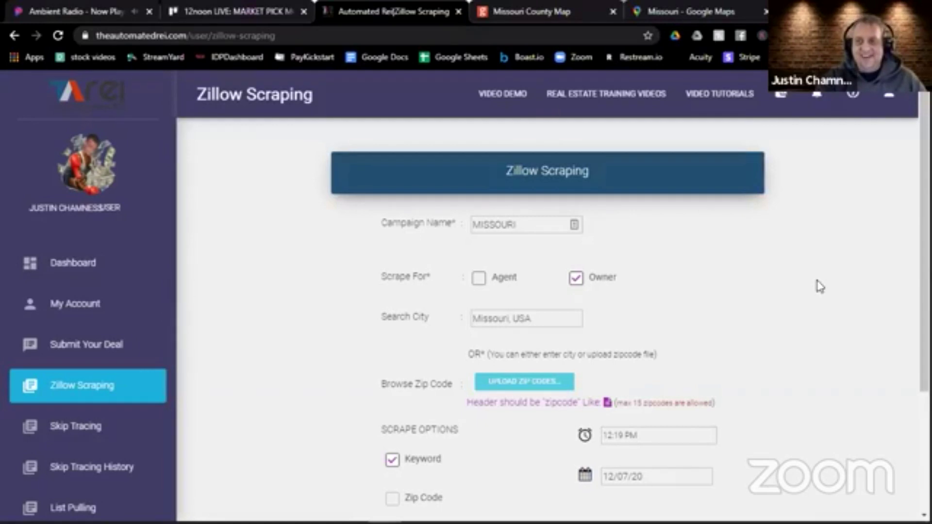
Step: Set the scrape time to 1:19 PM and check the MISSOURI campaign's data count
scroll(819, 286, down, 2)
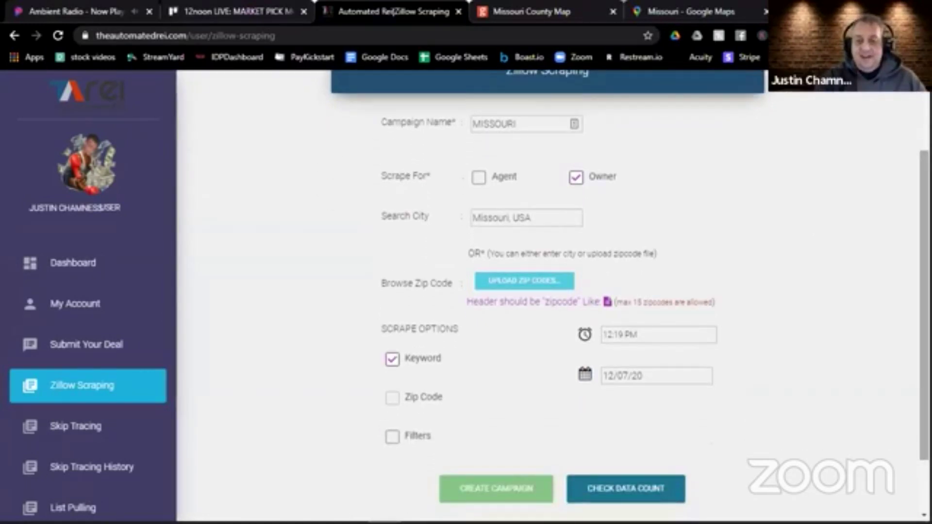
click(625, 488)
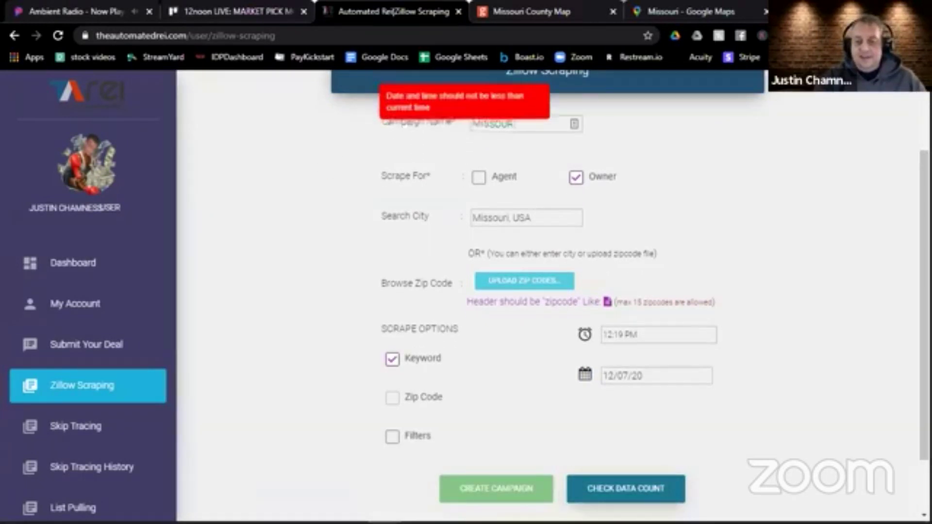
click(610, 339)
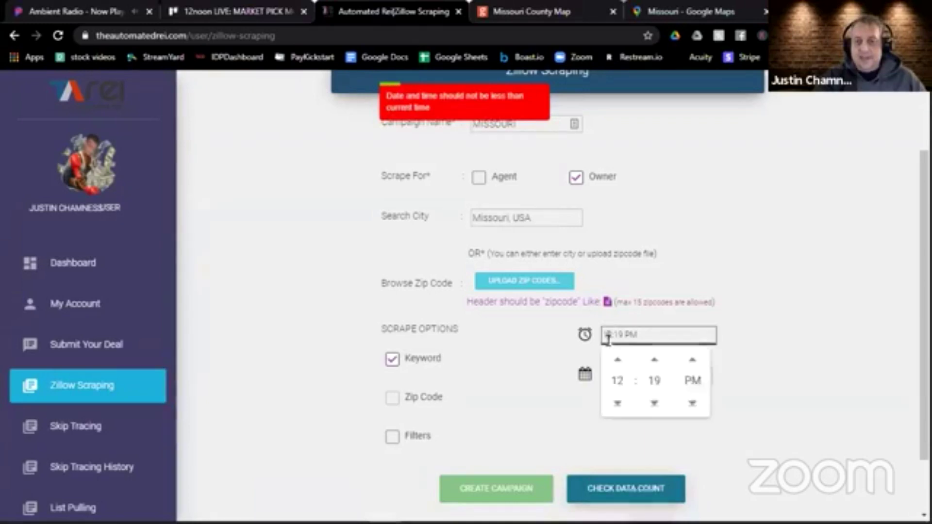
click(615, 357)
click(569, 396)
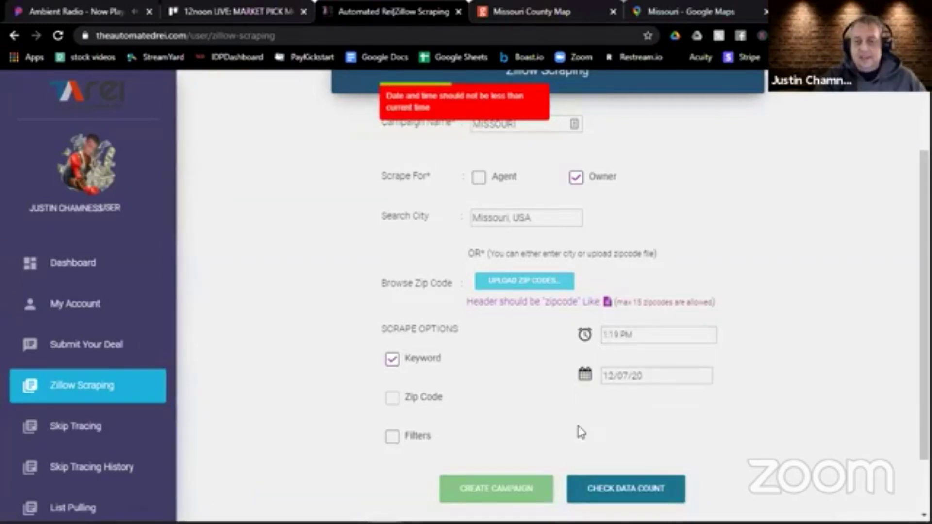
click(622, 488)
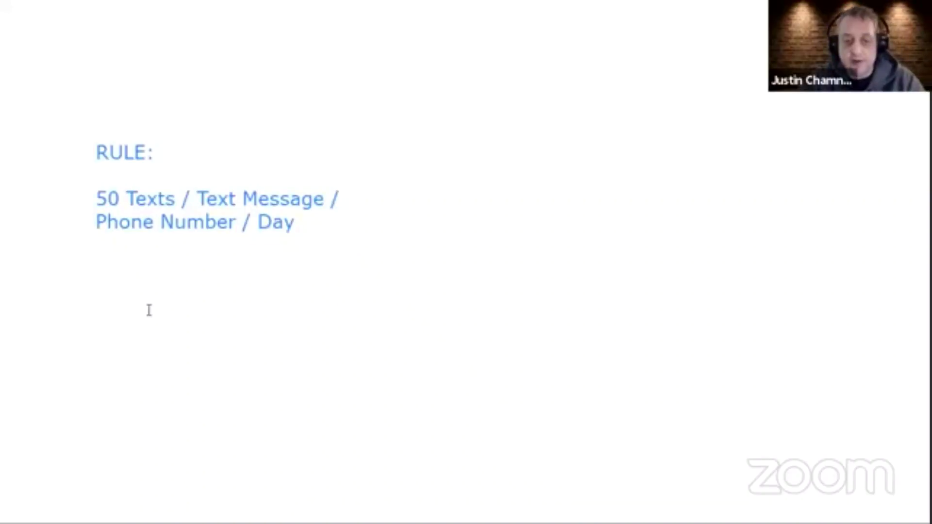
Step: On the whiteboard, add the note "500 Scrapes and TEXTS Per Week --> 1000" below the texting rule
click(149, 310)
text(500 T)
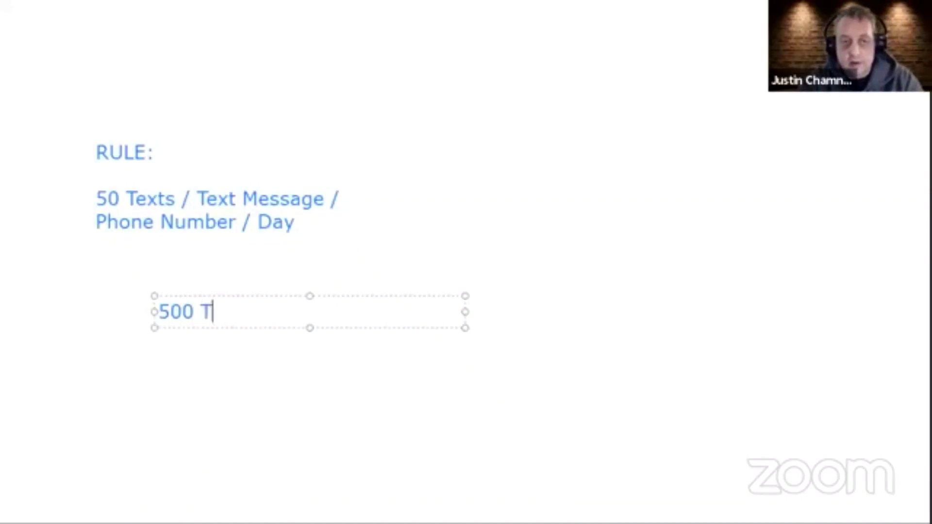
key(BackSpace)
text(Scrapes)
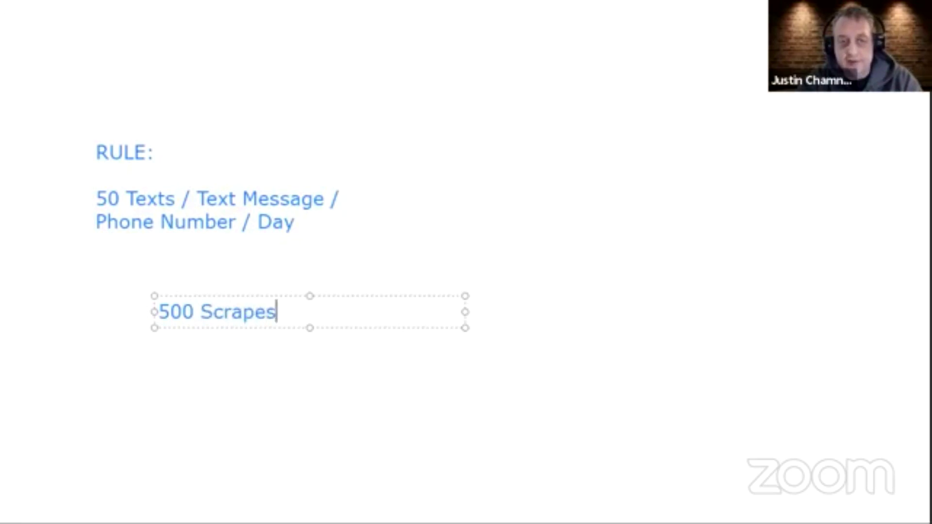
text( and TExt)
key(BackSpace)
key(BackSpace)
key(BackSpace)
text(EXTS Per Week )
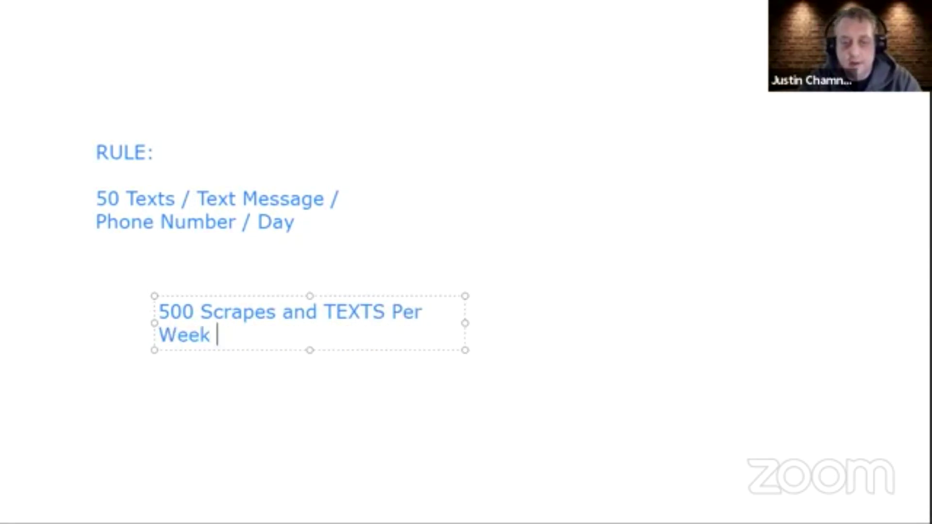
text(--> 1000)
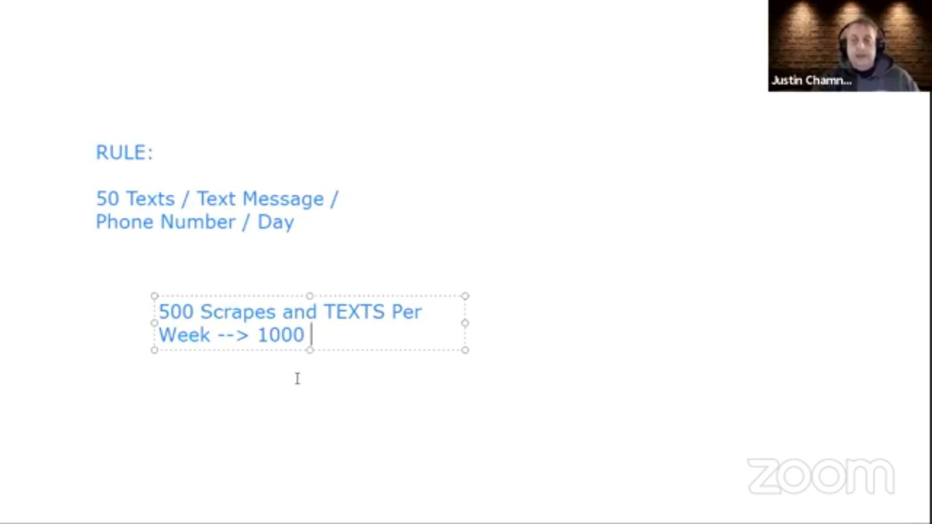
click(390, 423)
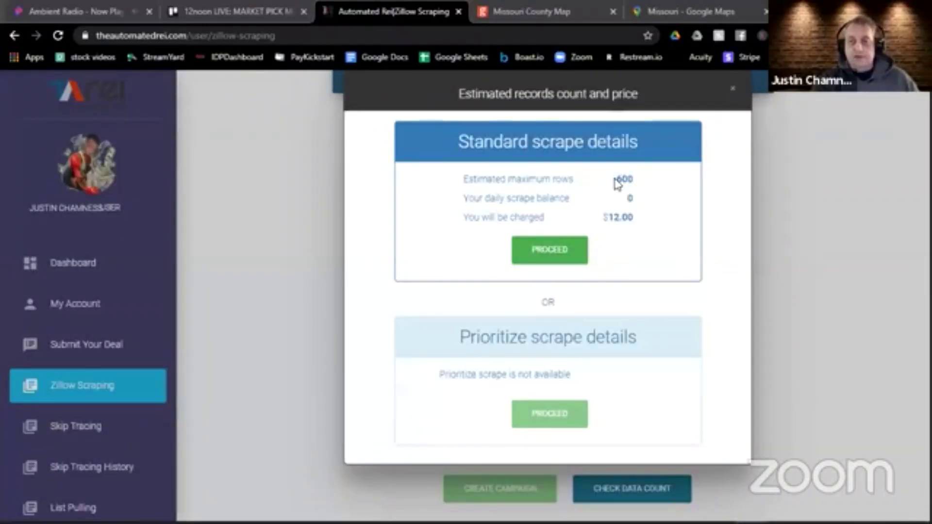
Step: In The Automated REI, highlight the statewide estimate's maximum rows, accept the standard scrape and create the MISSOURI campaign
drag(614, 179, 636, 179)
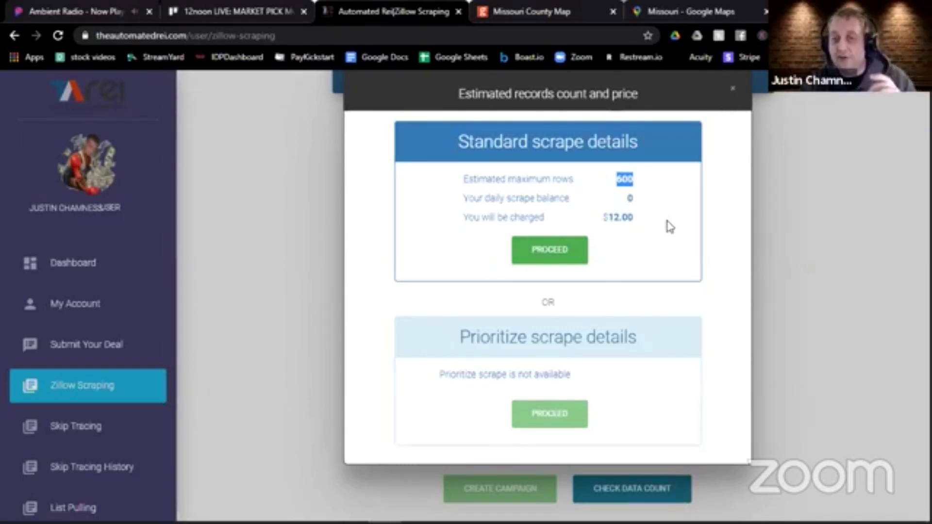
click(542, 256)
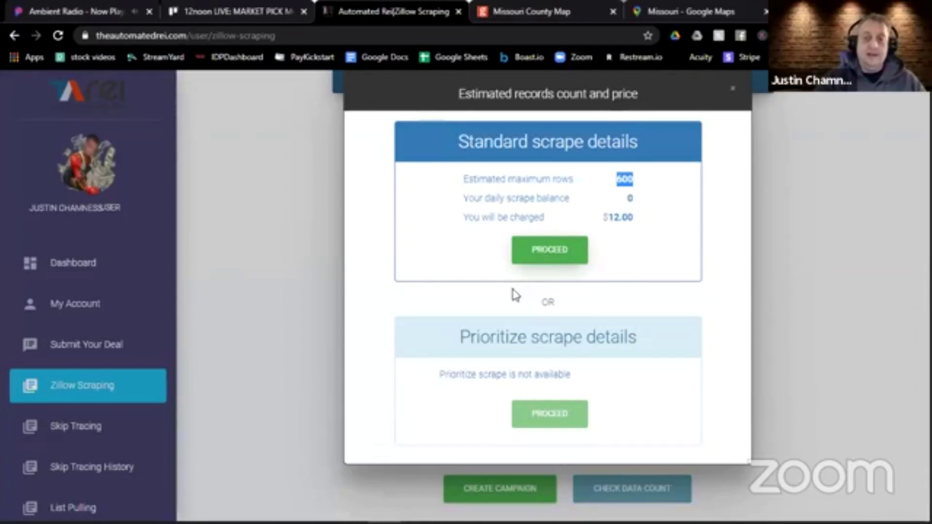
click(545, 255)
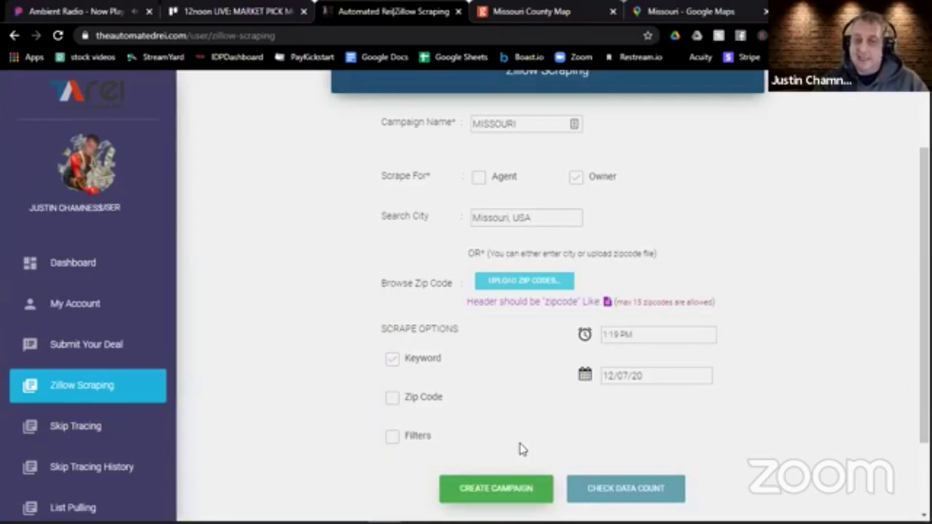
click(505, 486)
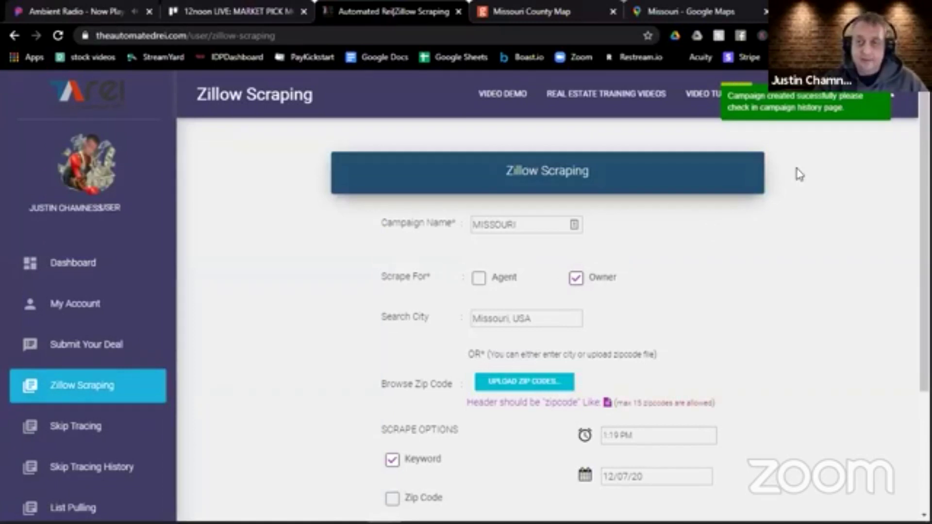
scroll(798, 173, down, 1)
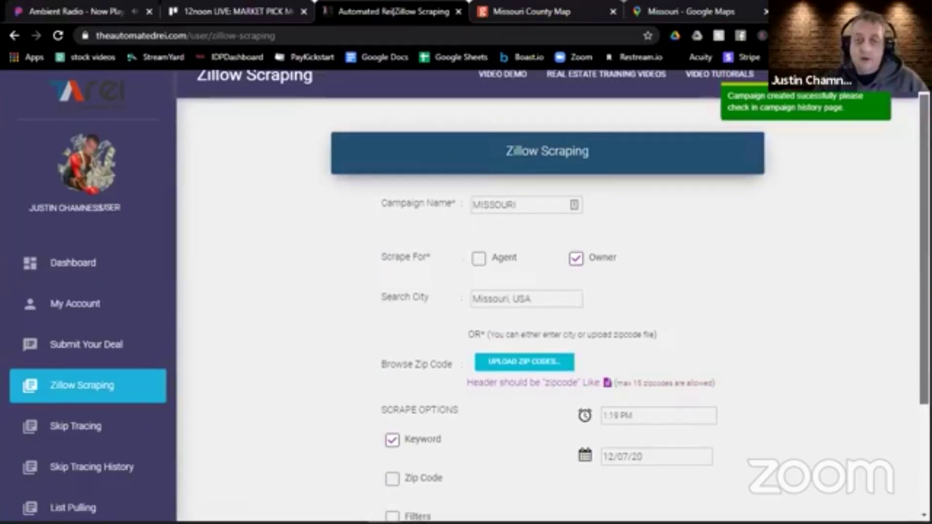
Step: Open the scraping history and highlight the MISSOURI - Zillow campaign entry
scroll(552, 293, down, 1)
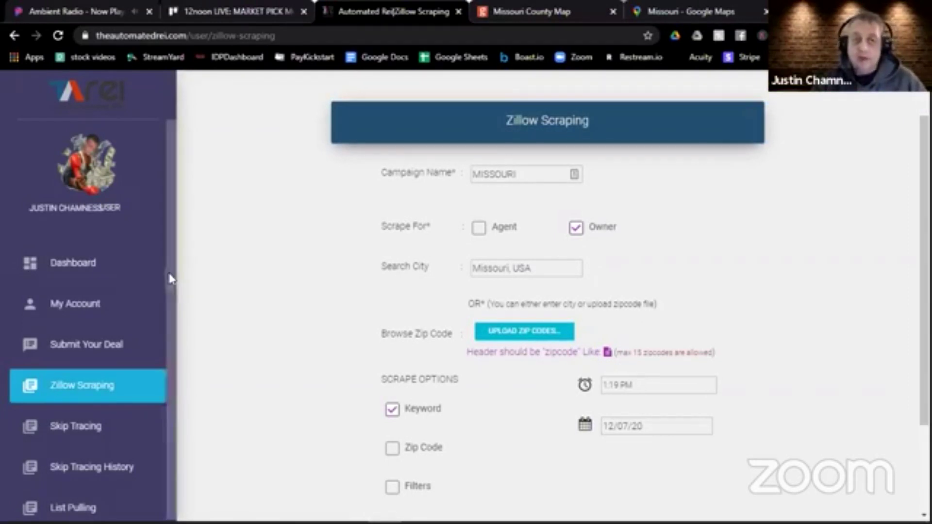
scroll(159, 382, down, 4)
scroll(159, 382, down, 3)
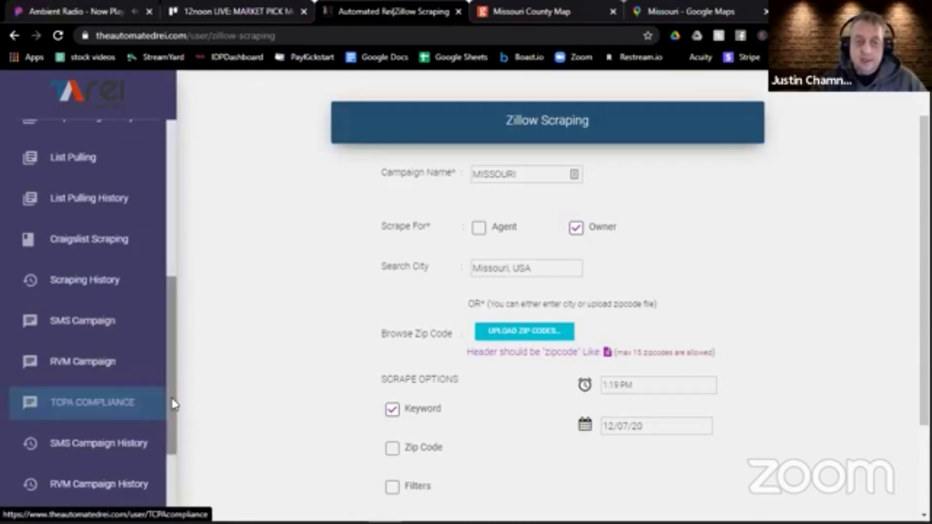
drag(171, 407, 167, 478)
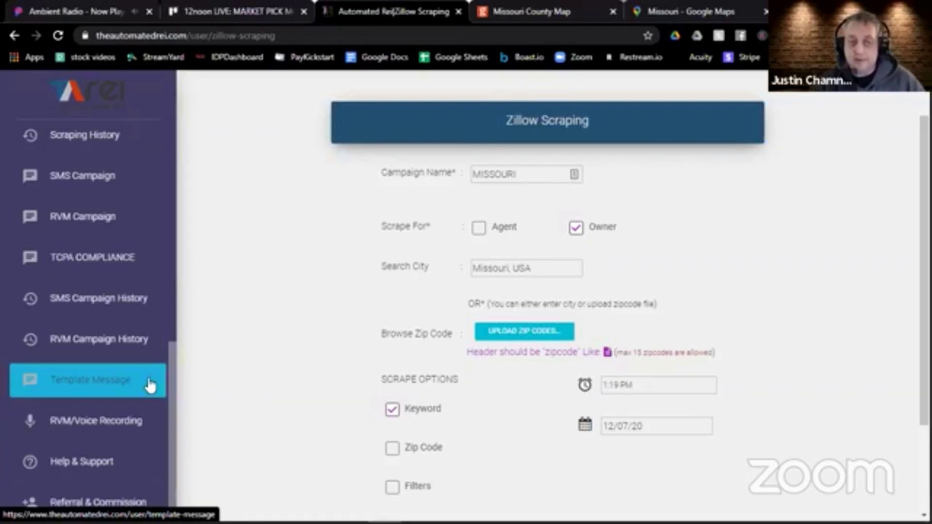
drag(173, 381, 183, 155)
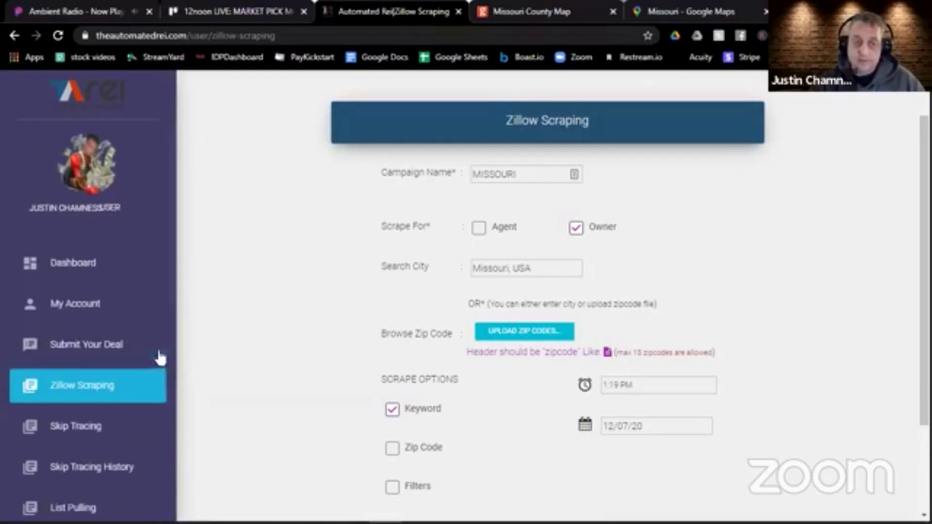
scroll(165, 312, down, 3)
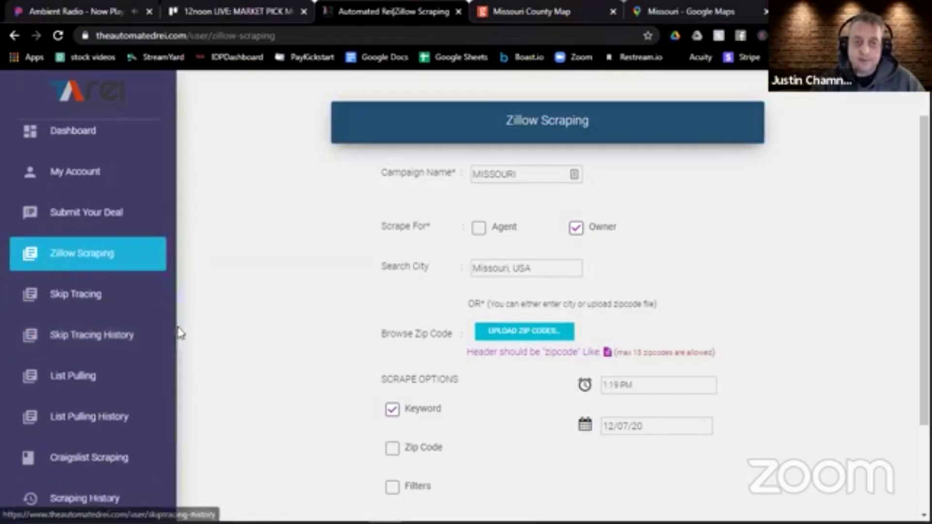
scroll(165, 369, down, 1)
scroll(165, 368, down, 1)
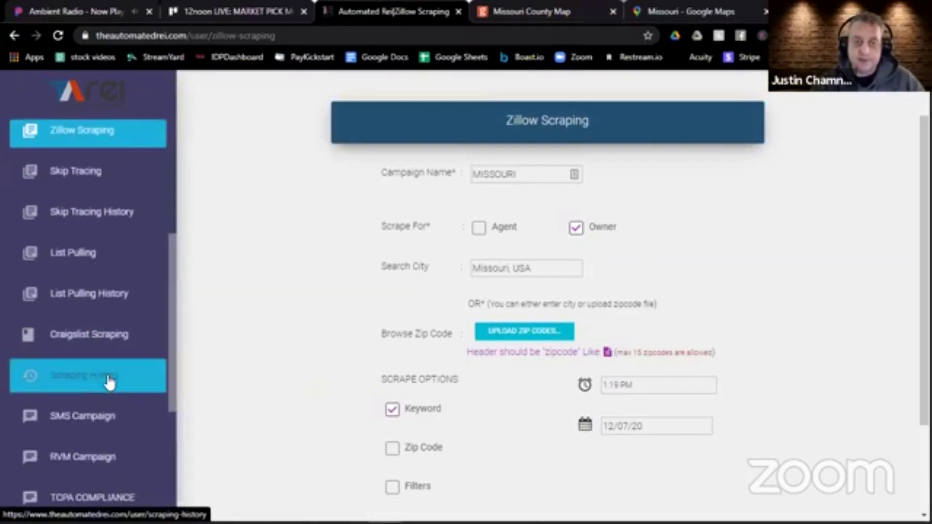
click(120, 376)
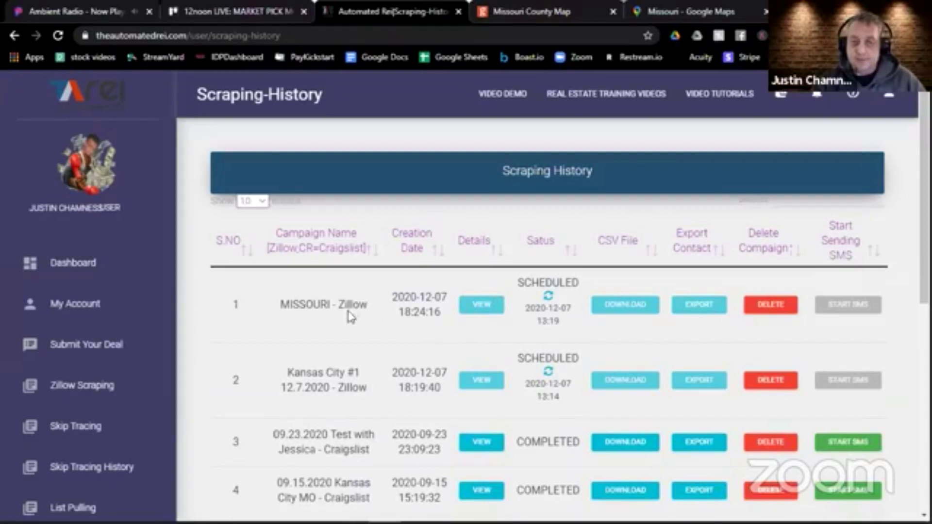
triple_click(306, 302)
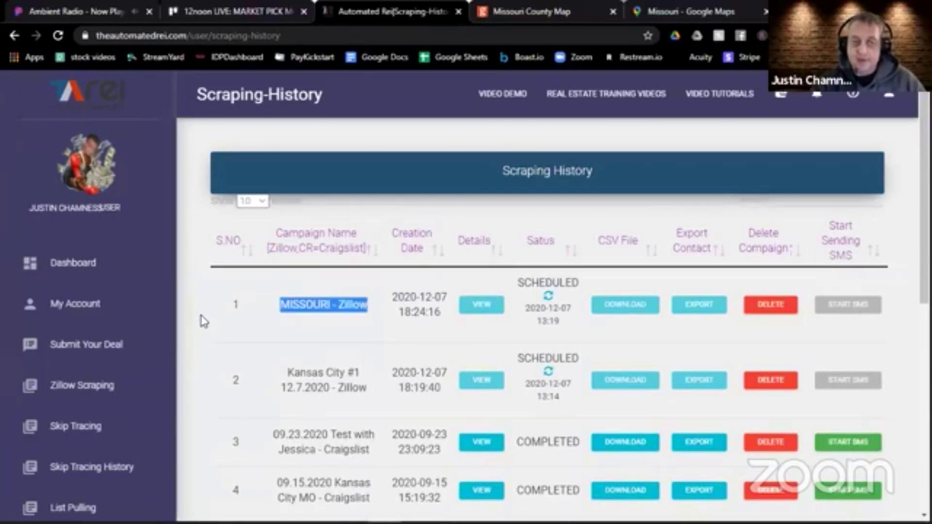
Step: Start a new Zillow Scraping campaign named "Kansas City #2" that scrapes for Owner
click(118, 388)
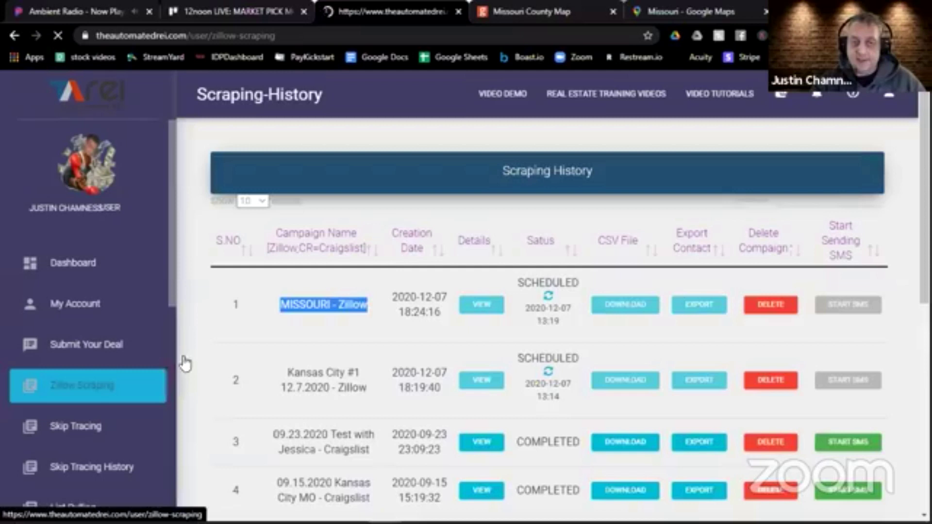
click(513, 224)
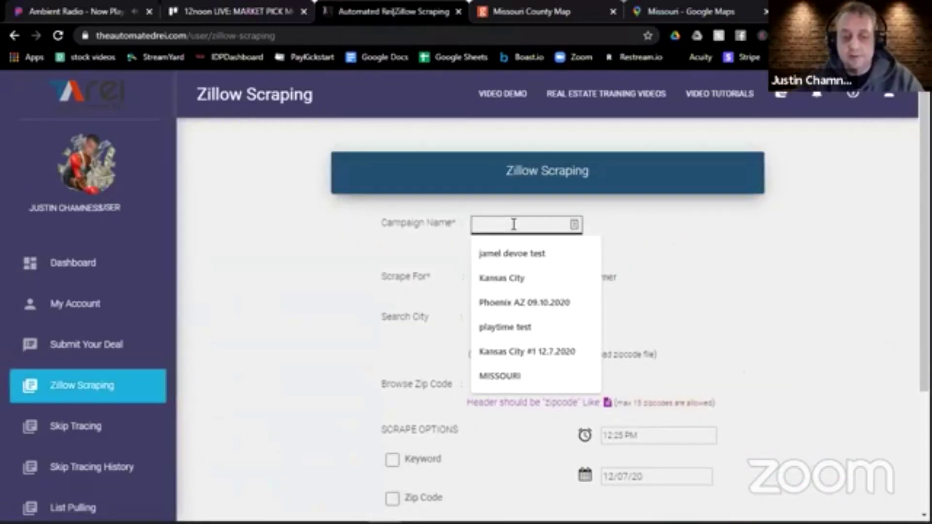
text(Kansas Ci)
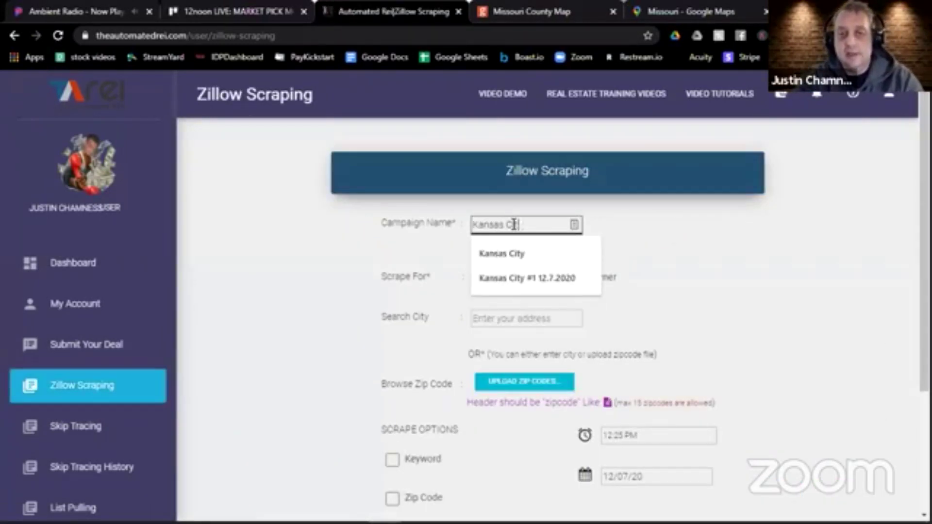
text(ty #2)
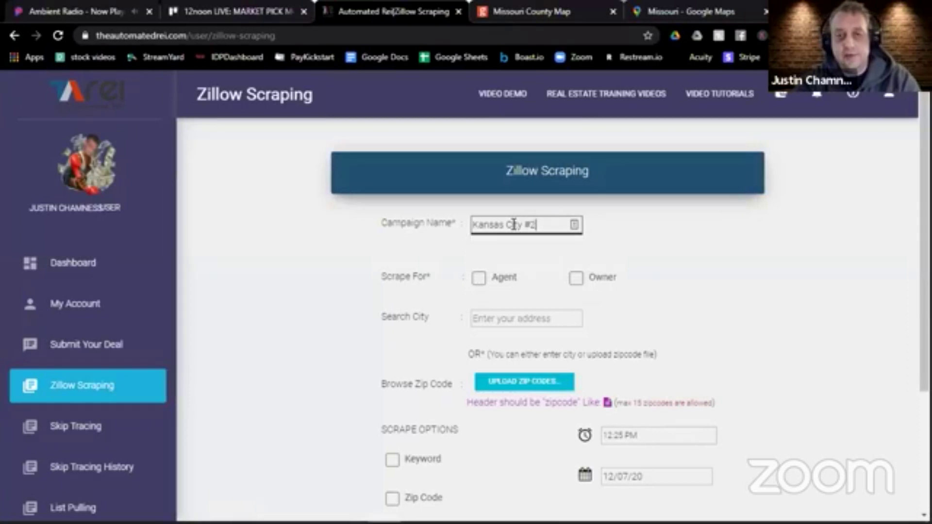
click(578, 283)
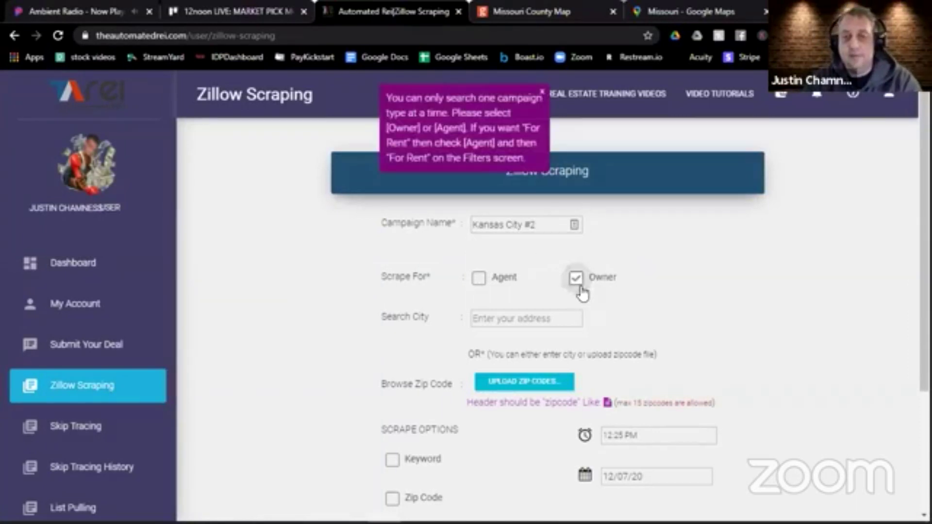
Step: Set the campaign's search city to the Kansas City suggestion in Wyandotte County
click(557, 320)
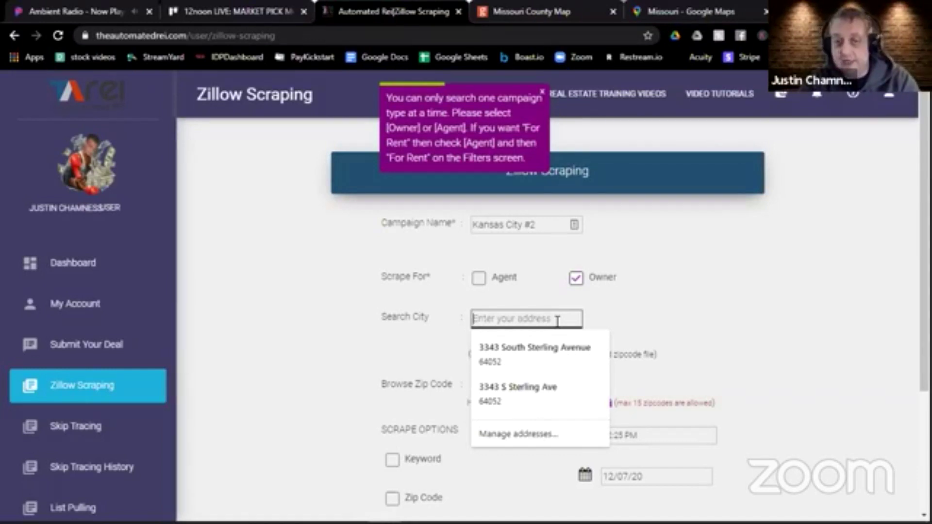
text(Wa)
key(BackSpace)
text(yandotte County, )
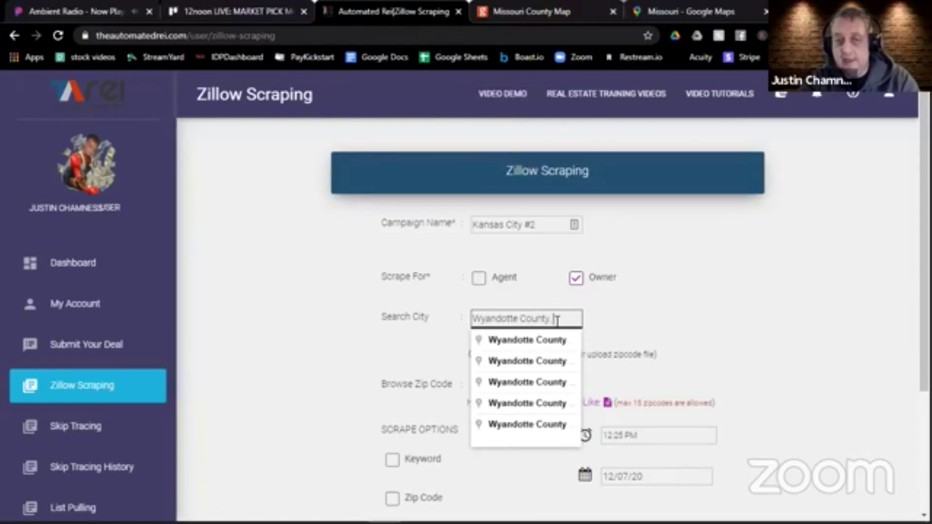
text(K)
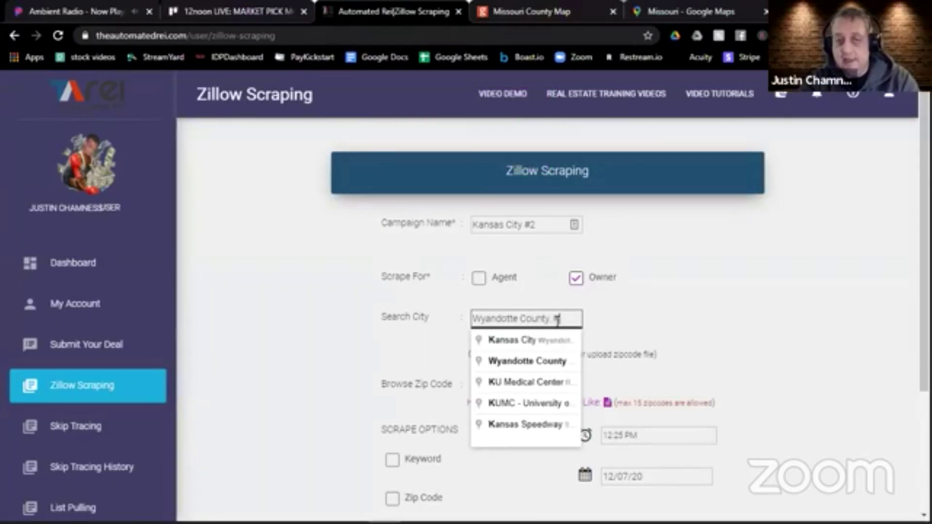
click(546, 343)
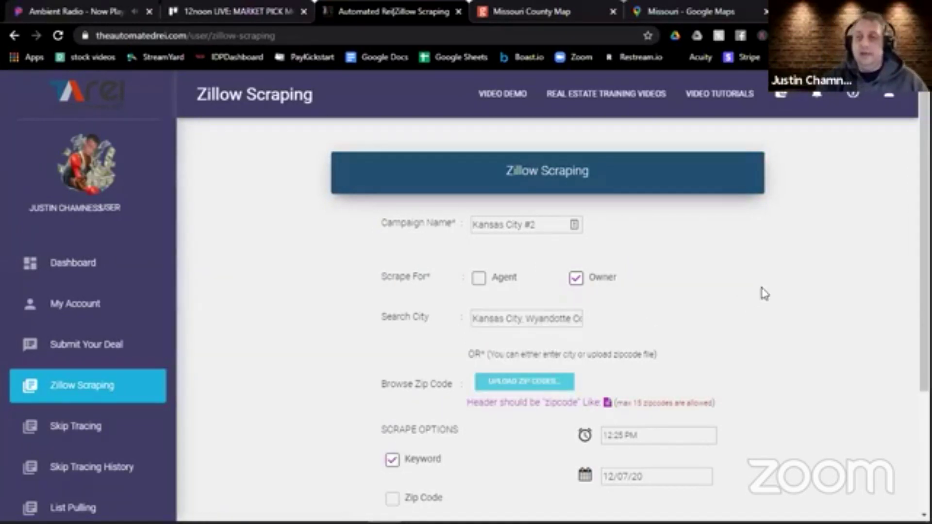
Step: Set the Kansas City #2 campaign's scrape time to 1:25 PM
scroll(925, 291, down, 2)
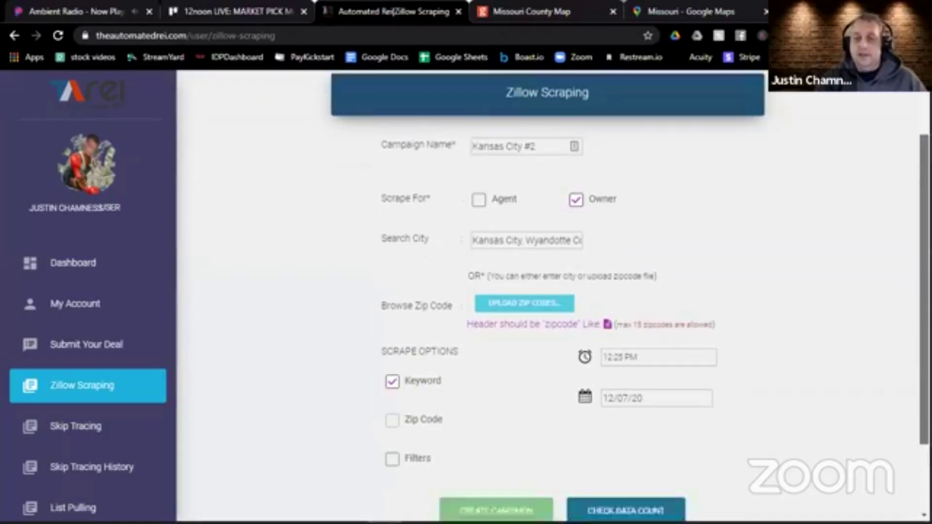
scroll(631, 271, down, 2)
click(631, 261)
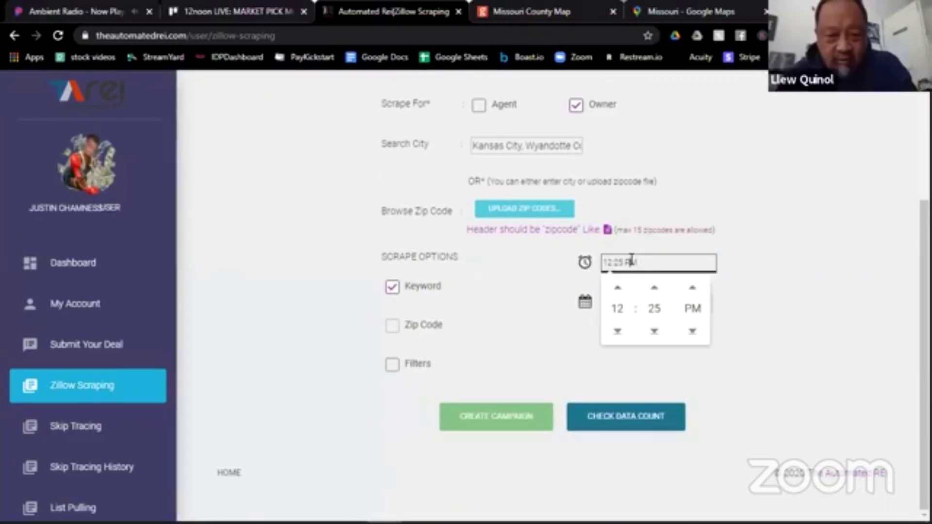
click(617, 289)
click(574, 341)
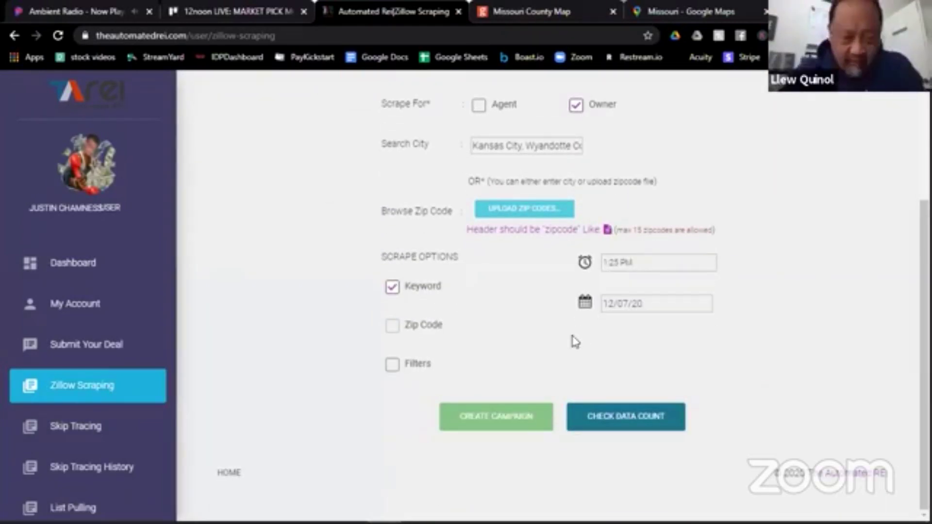
Step: Check the Kansas City #2 campaign's data count and create the campaign with the standard scrape
click(596, 412)
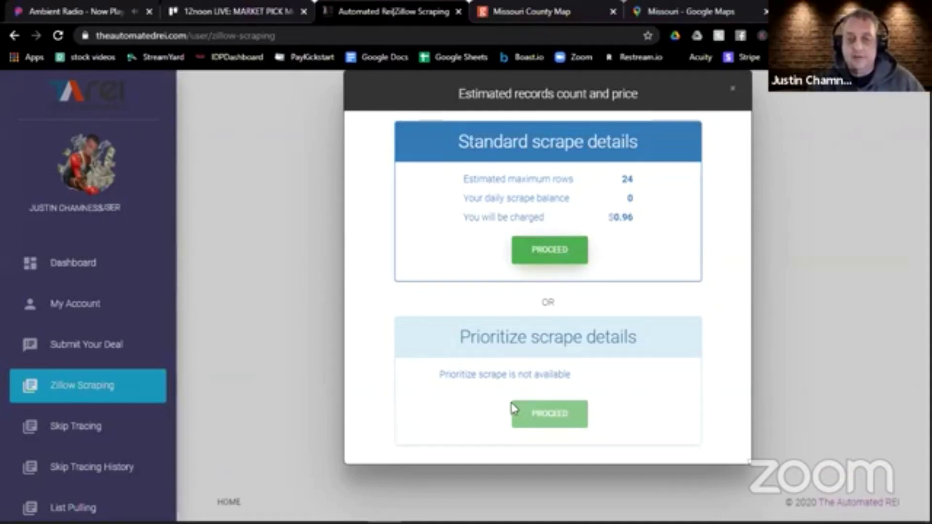
click(518, 416)
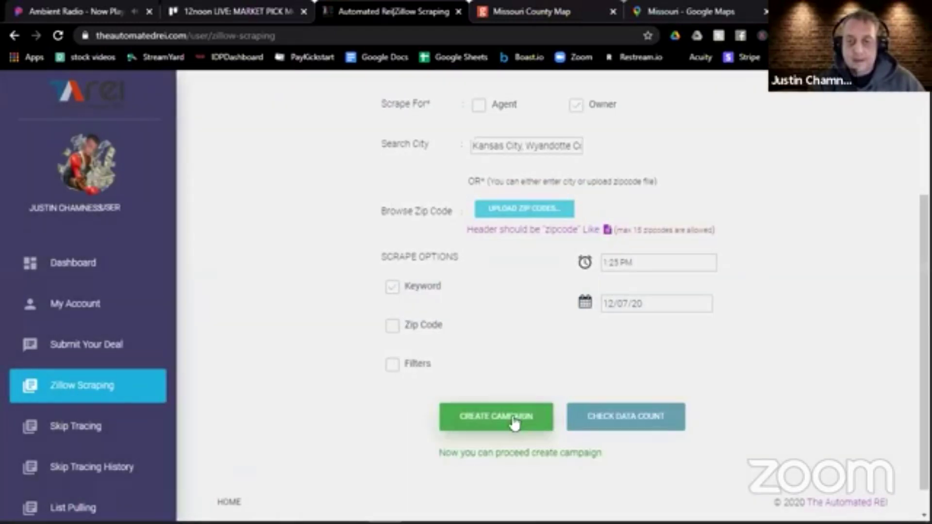
click(514, 422)
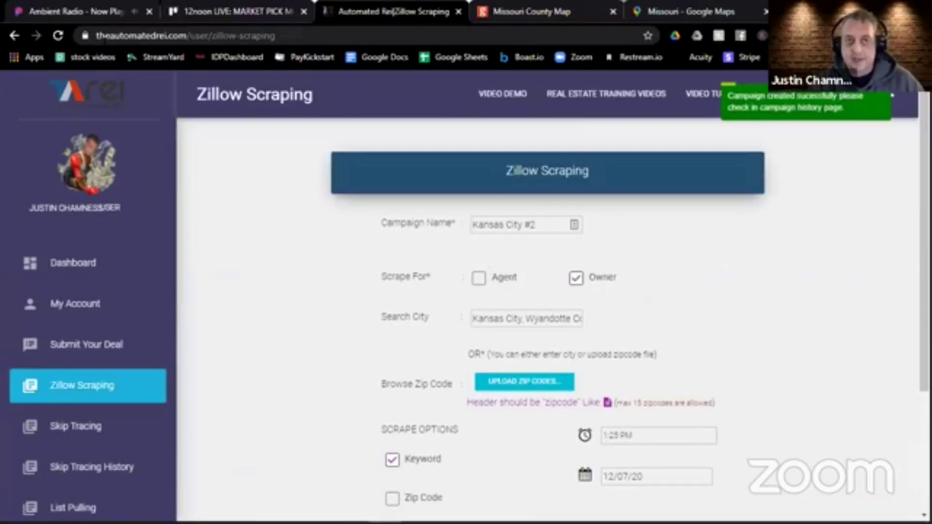
Step: Start another Zillow Scraping campaign named "Columbia" that scrapes for Owner
click(80, 386)
click(500, 223)
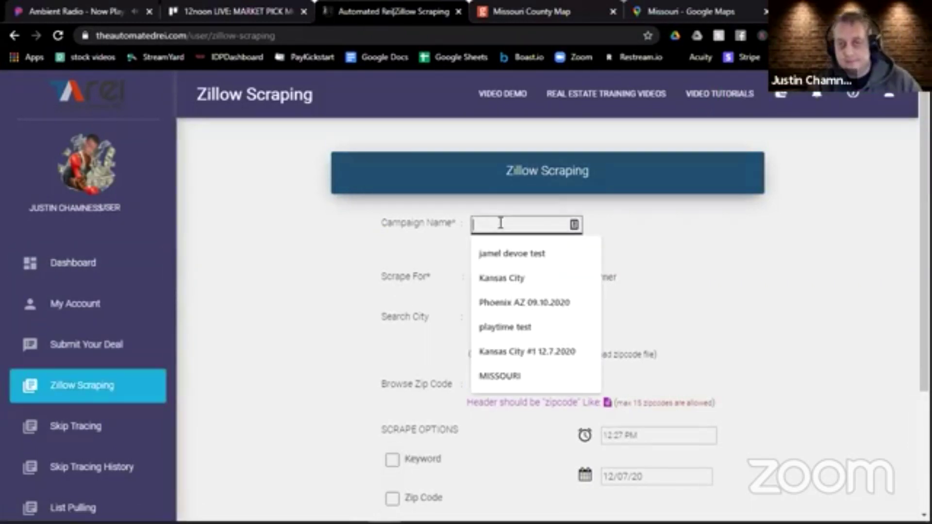
text(Boo)
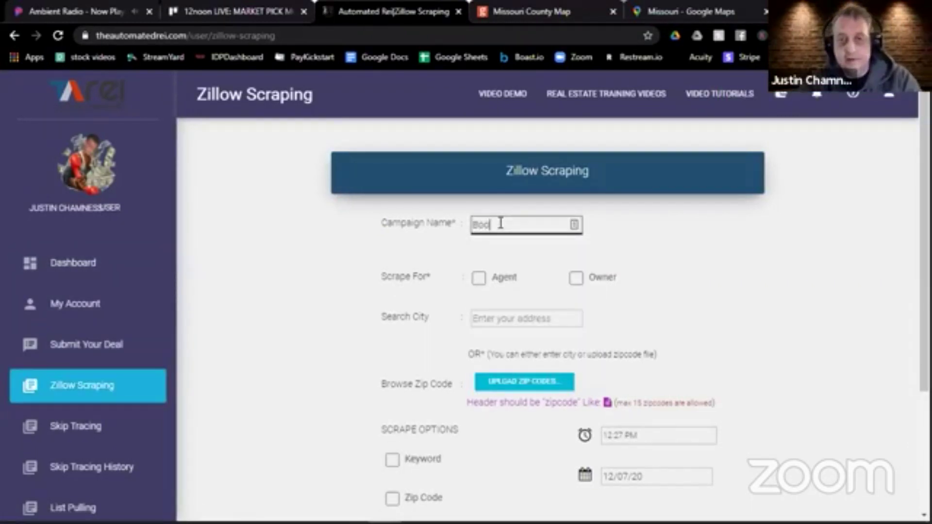
text(ne Count)
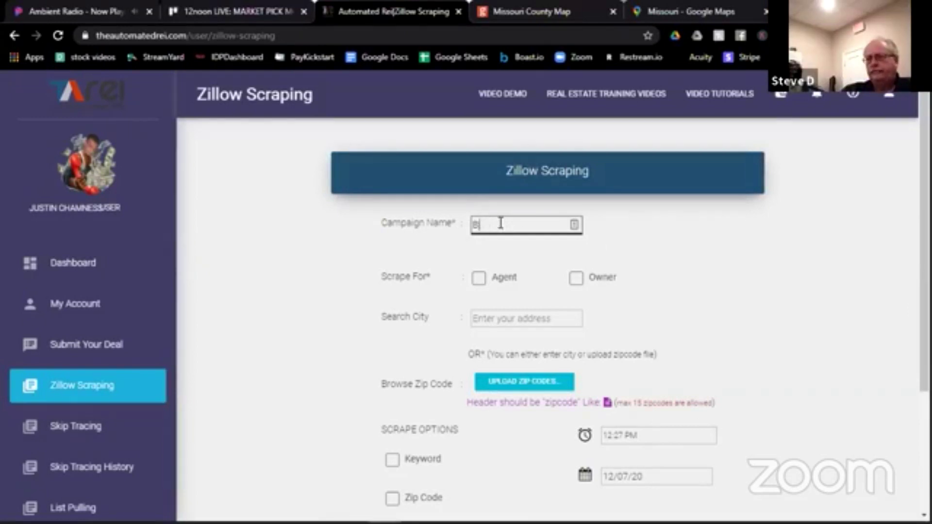
text(o)
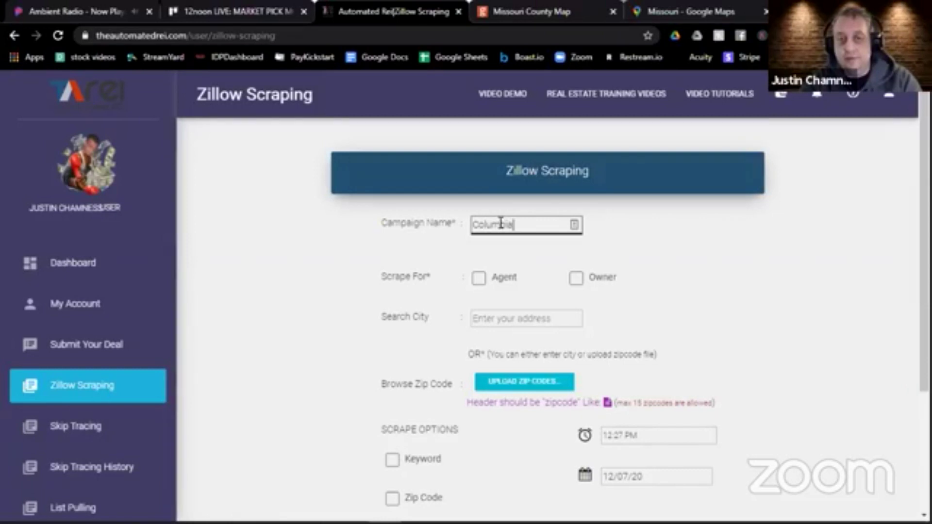
text(lumbia)
click(575, 280)
Step: Try "kansa" and "jackson" as the Columbia campaign's search city
click(526, 318)
text(kansa)
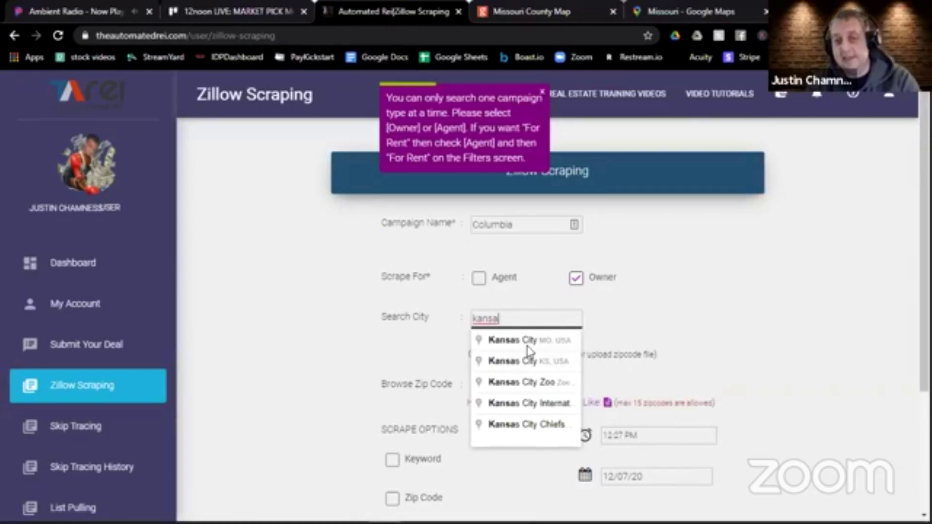
double_click(564, 316)
key(BackSpace)
text(jackson)
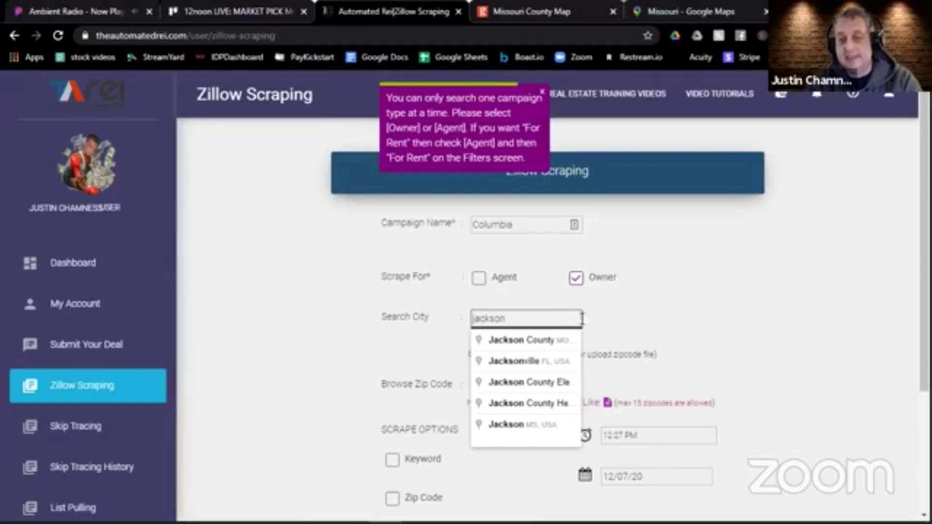
key(Tab)
key(space)
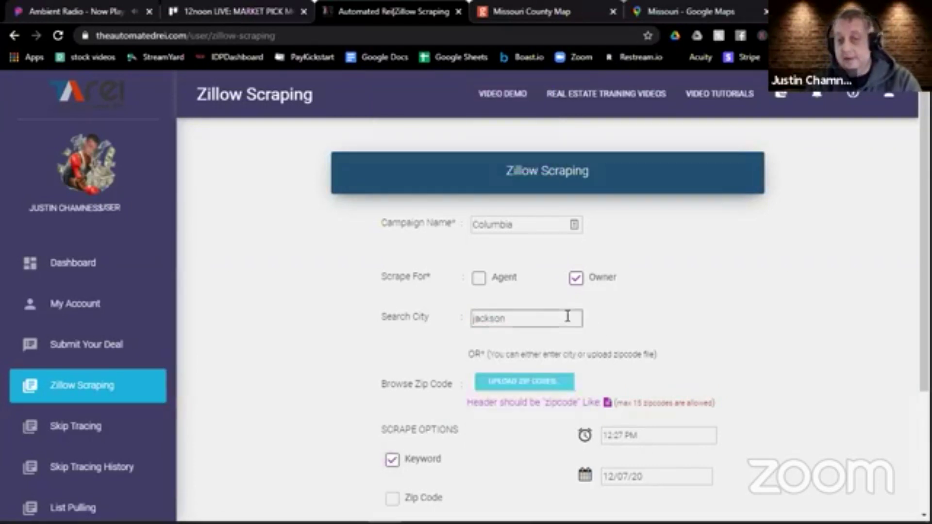
double_click(567, 316)
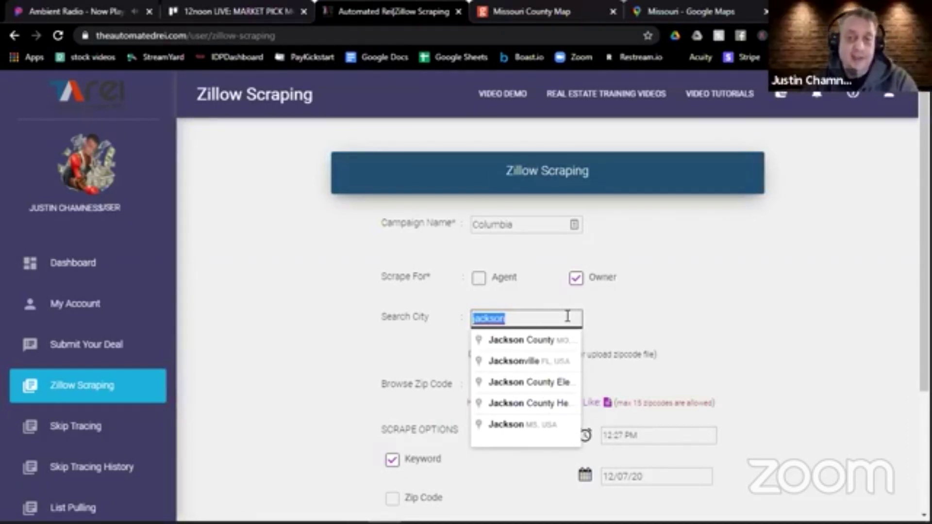
click(605, 318)
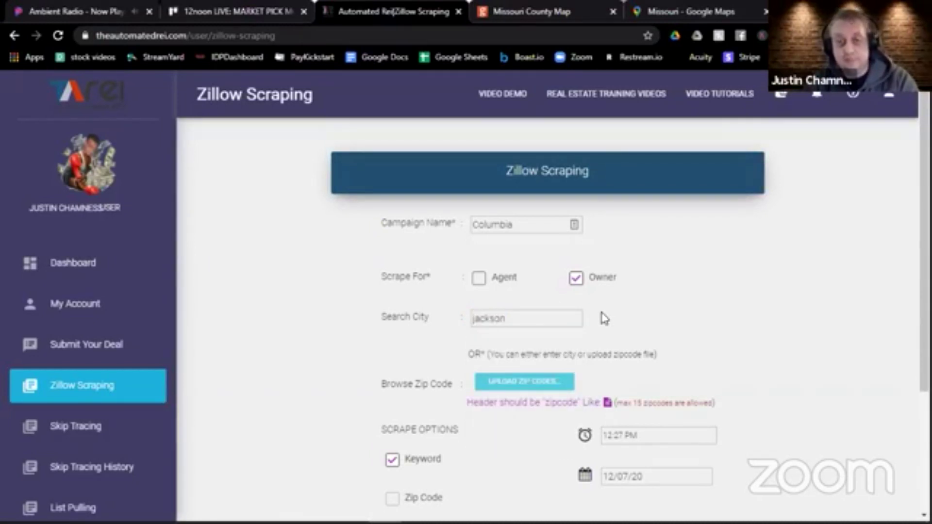
Step: Set the Columbia campaign's search city to Johnson County, KS, USA
click(566, 313)
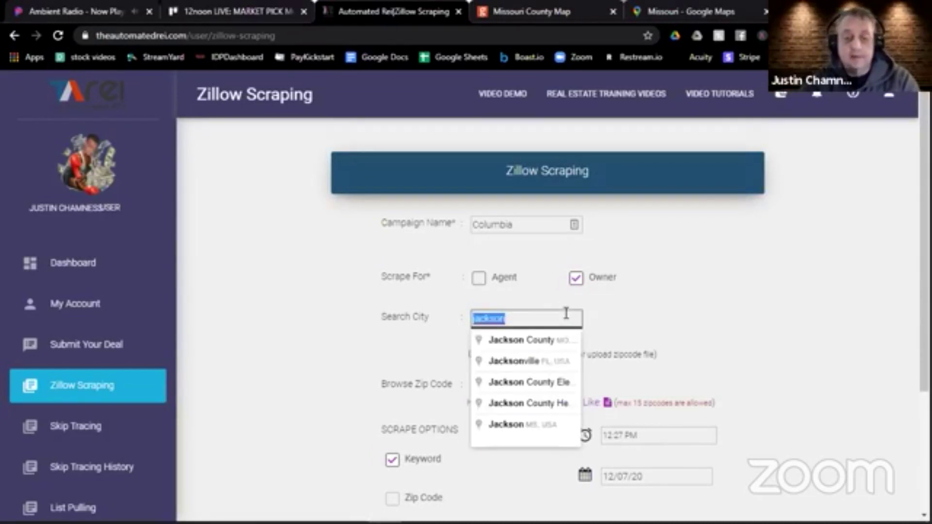
text(johnson )
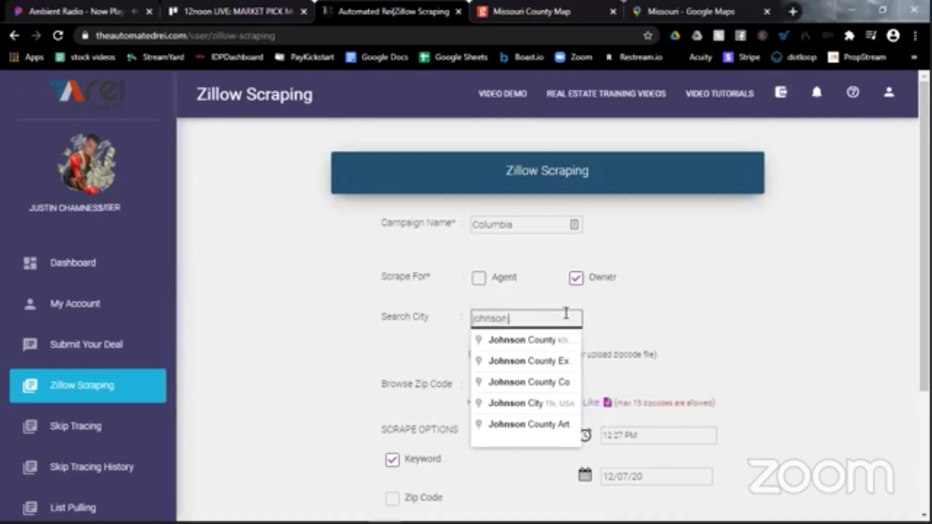
text(county )
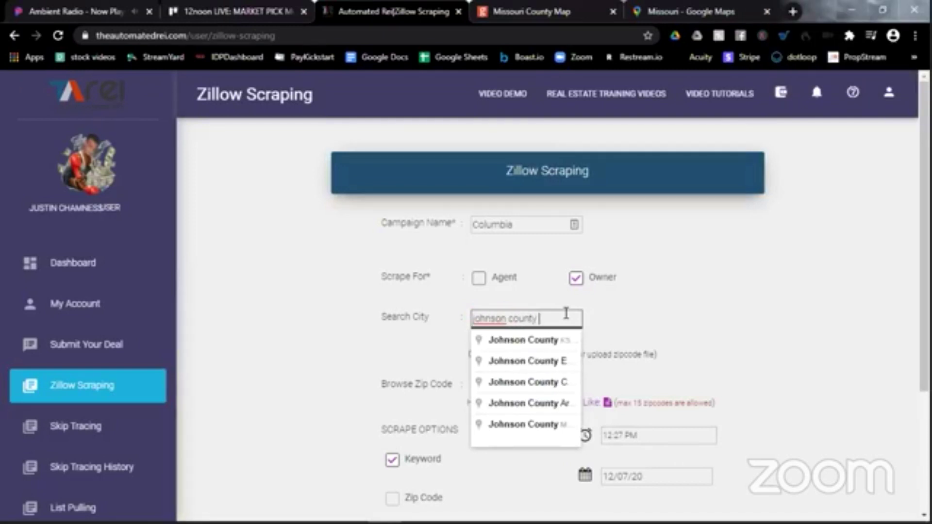
text(ks)
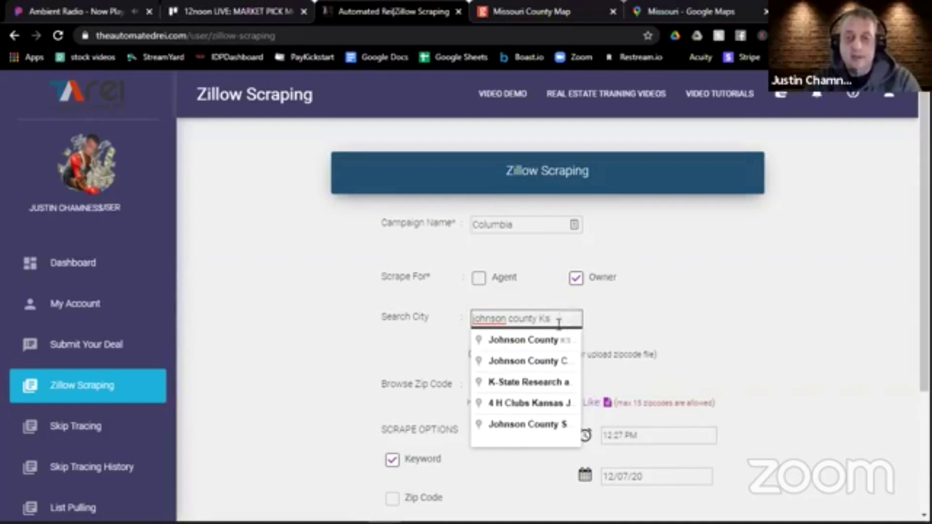
click(542, 342)
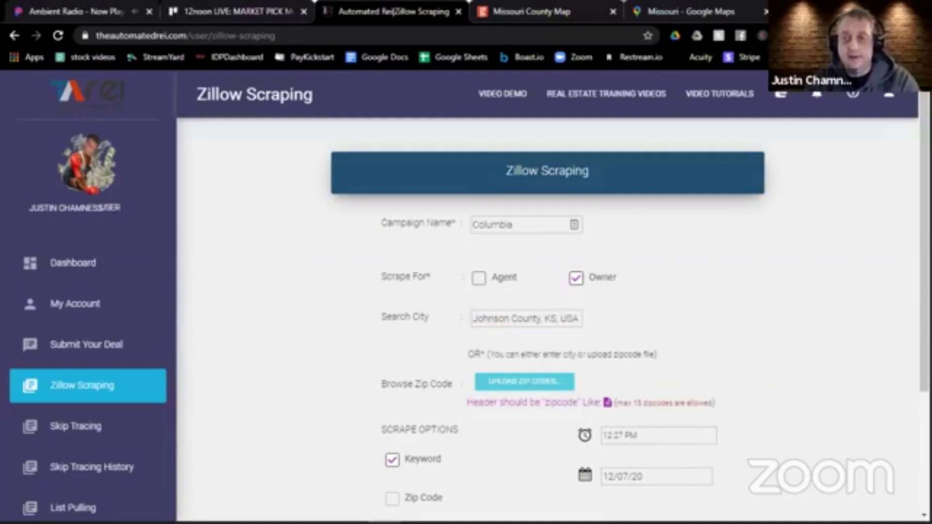
Step: Set the Columbia campaign's scrape time to 1:27 PM
scroll(553, 291, down, 3)
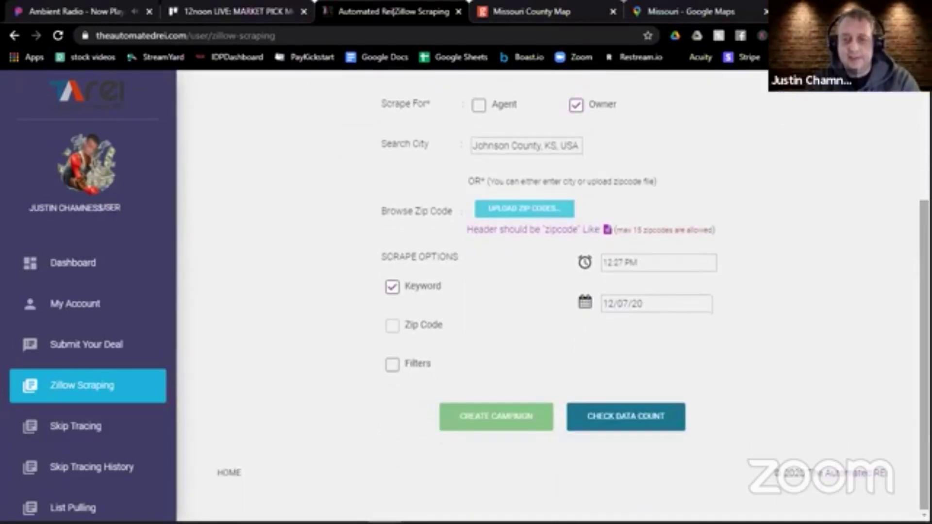
click(609, 263)
click(615, 287)
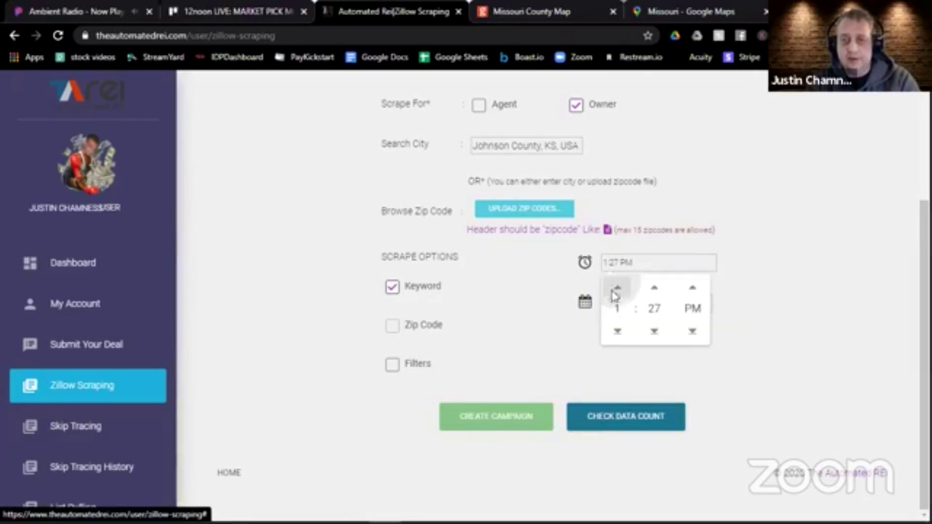
Step: Check the Columbia campaign's data count and create the campaign with the standard scrape
click(598, 421)
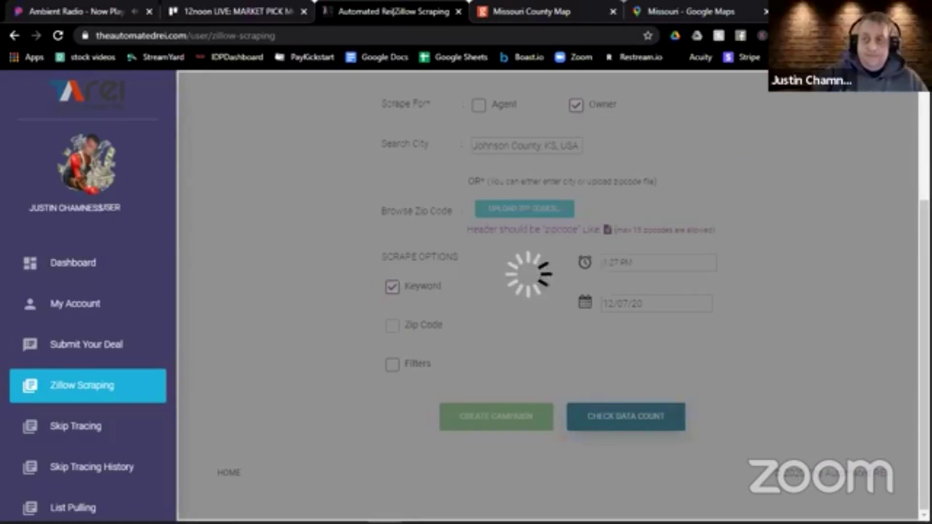
scroll(847, 130, up, 4)
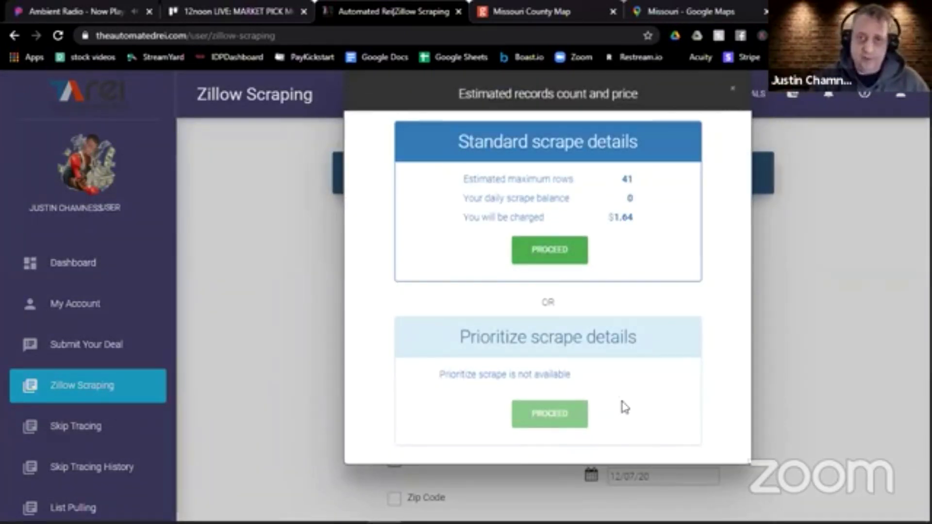
click(548, 245)
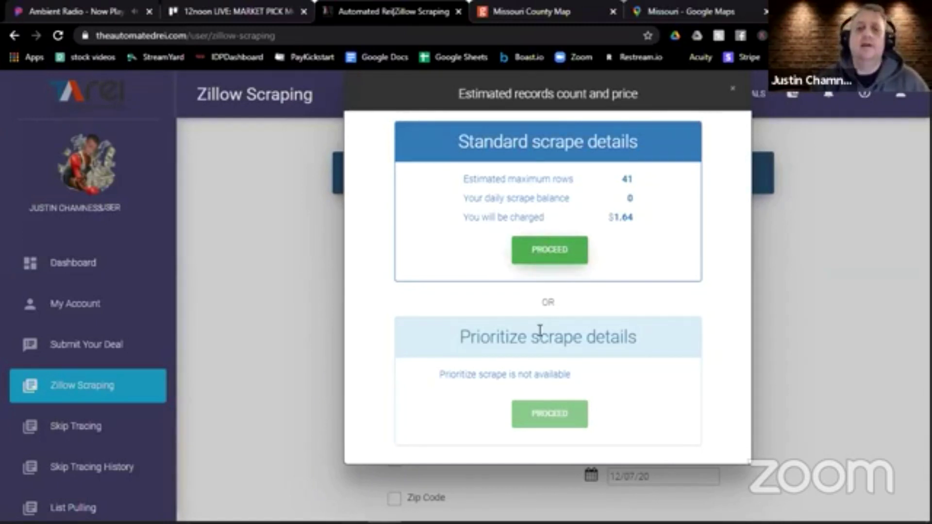
click(539, 250)
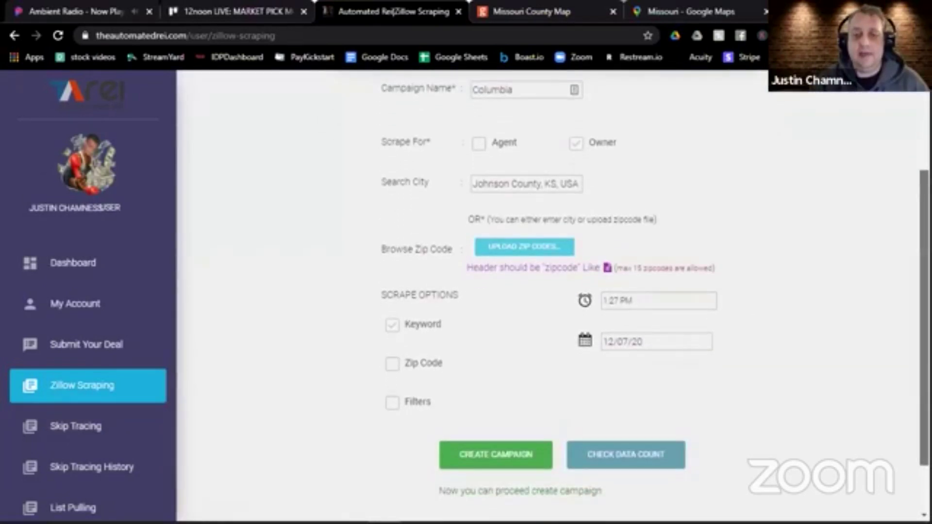
click(539, 454)
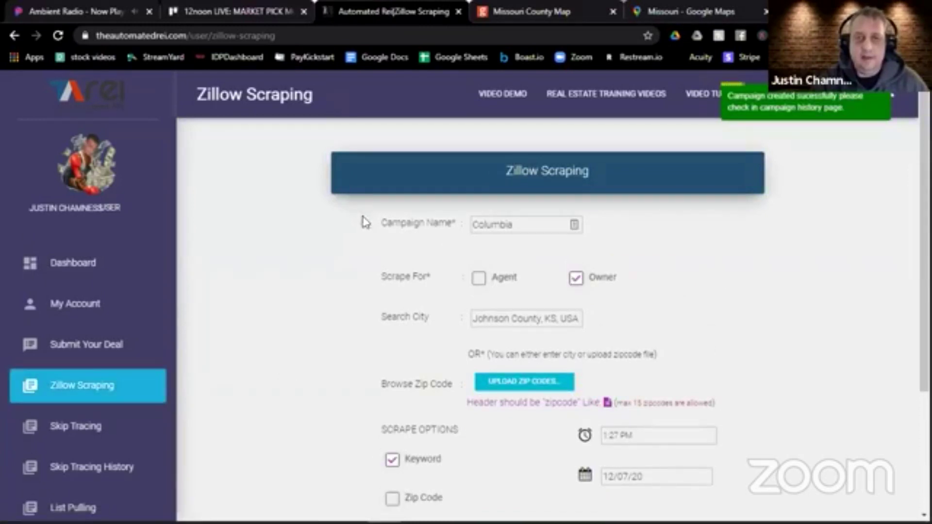
Step: Start another campaign named "springfield MO" with Greene County, MO, USA as its search city
click(512, 228)
double_click(513, 227)
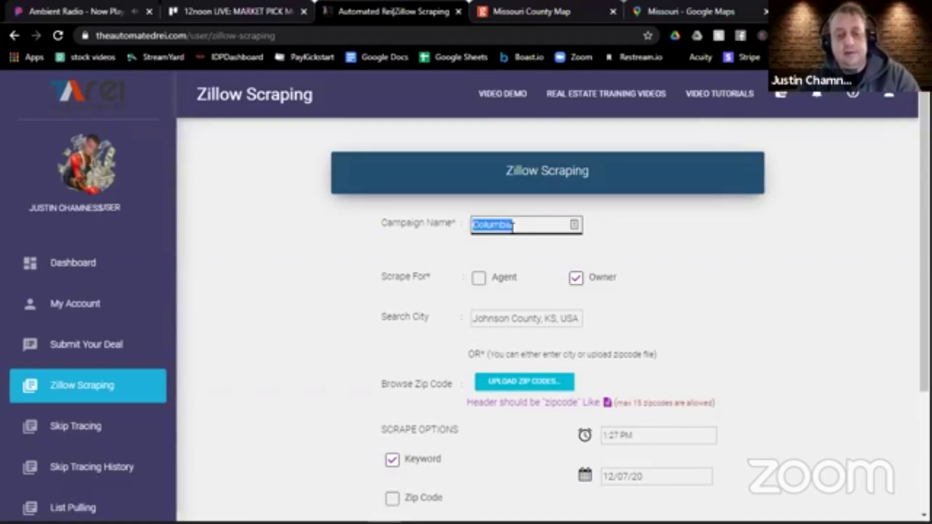
text(c)
text(pring)
text(field MO)
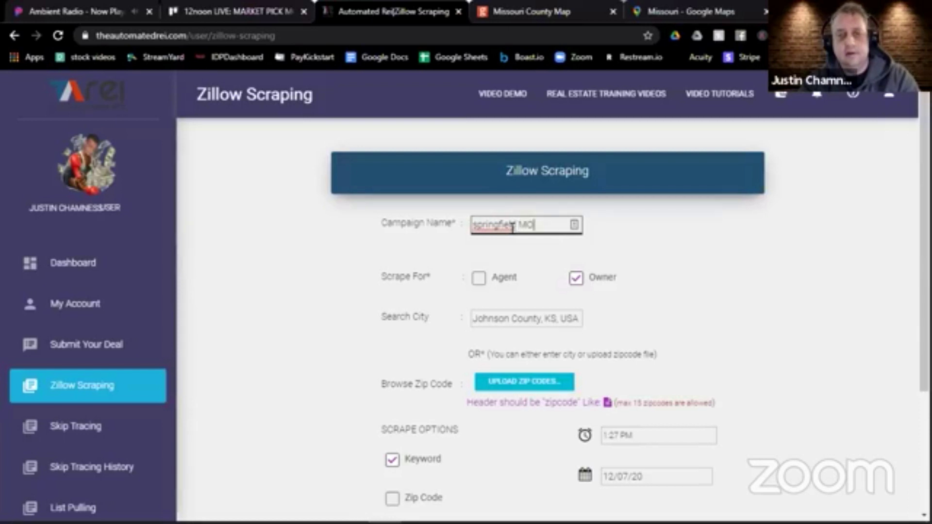
triple_click(547, 320)
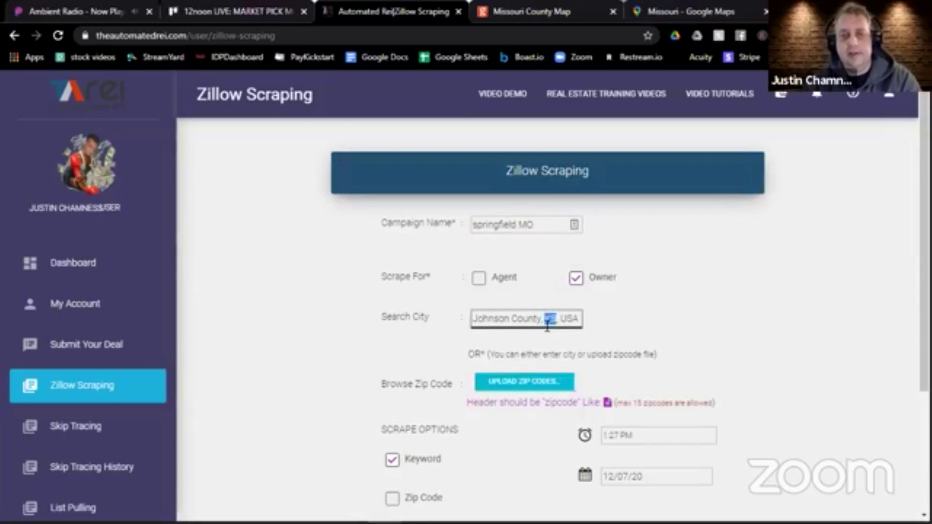
text(Greene)
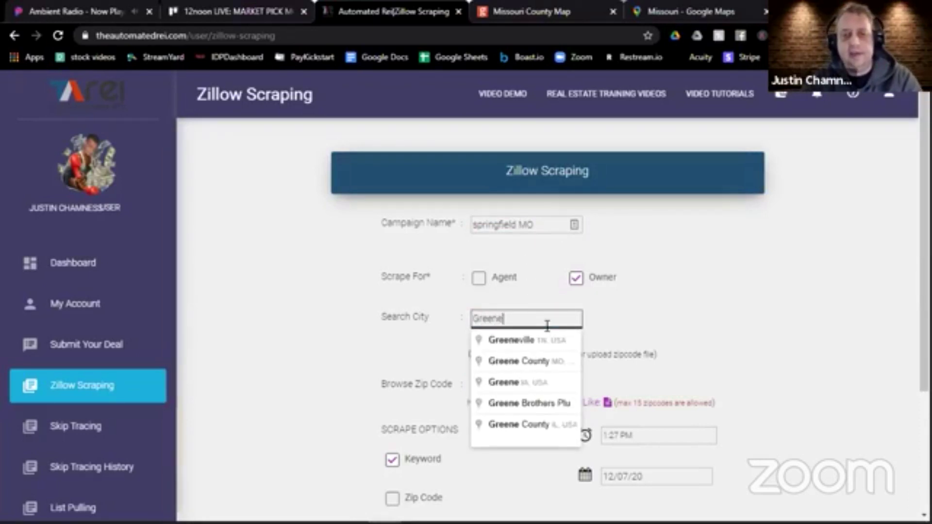
click(533, 361)
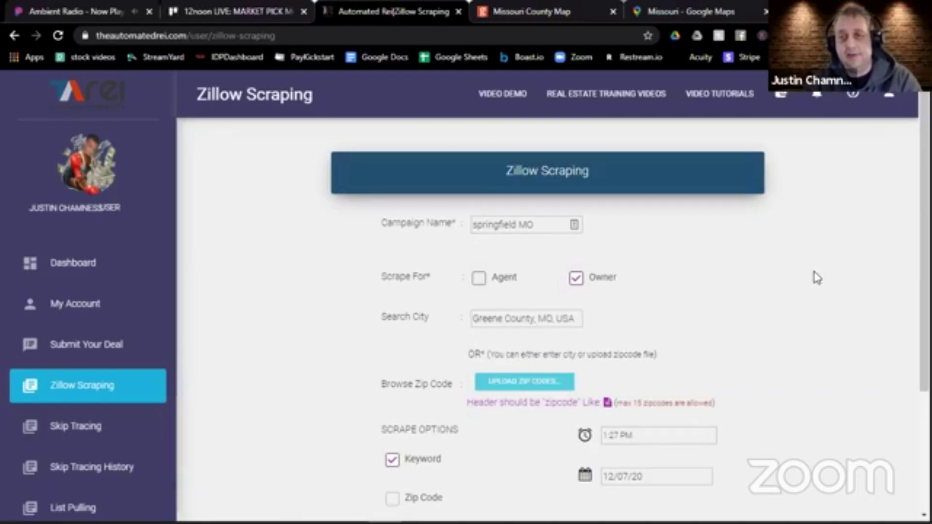
Step: Try to check the data count for the "springfield MO" campaign, keeping its 1:27 PM scrape time
scroll(817, 278, down, 4)
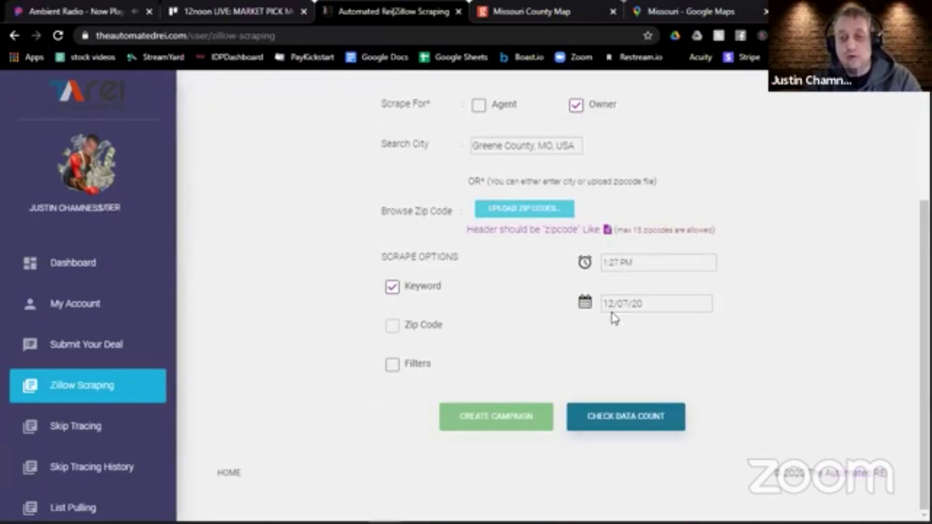
click(609, 267)
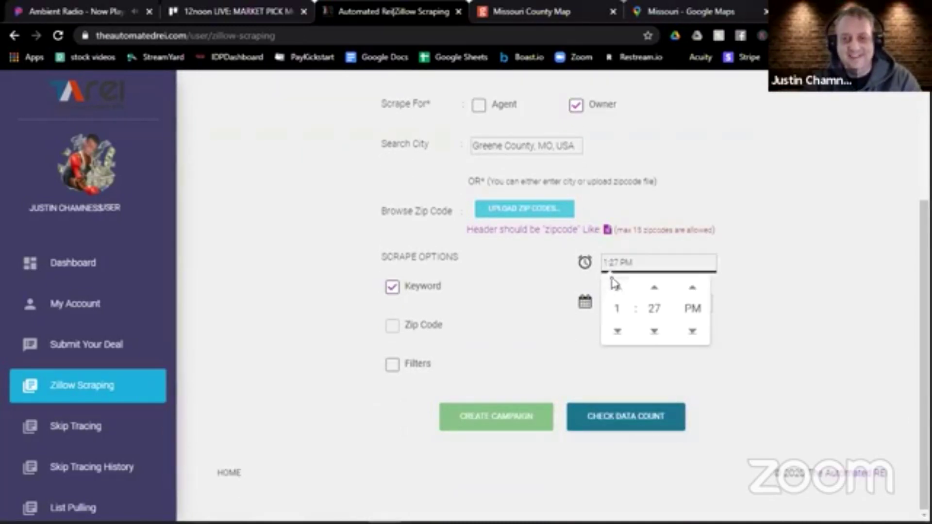
click(567, 314)
click(589, 422)
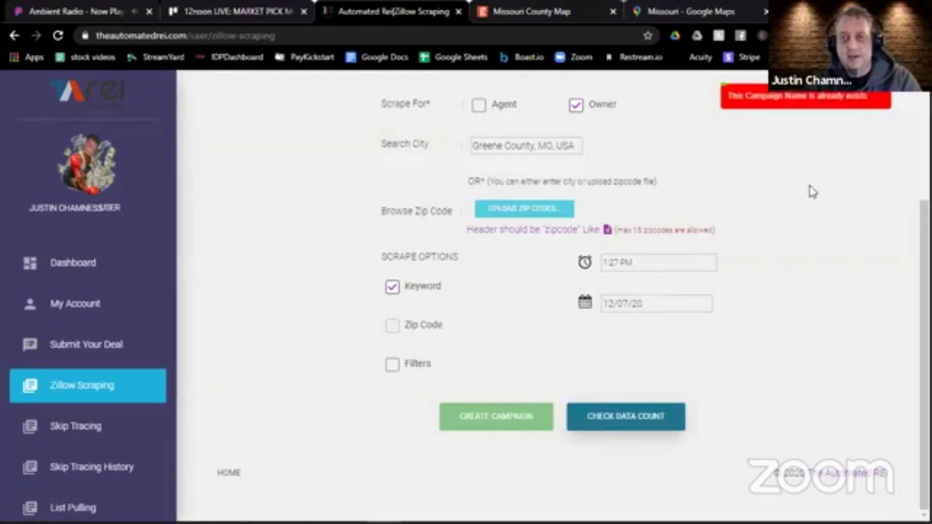
Step: Rename the Springfield campaign as "springfield MO #1"
scroll(813, 192, up, 3)
click(537, 218)
triple_click(538, 219)
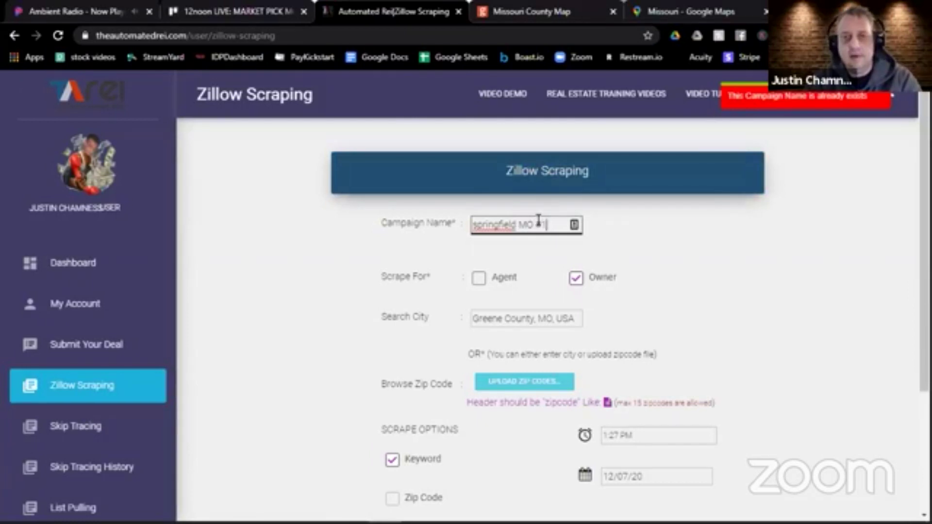
click(645, 245)
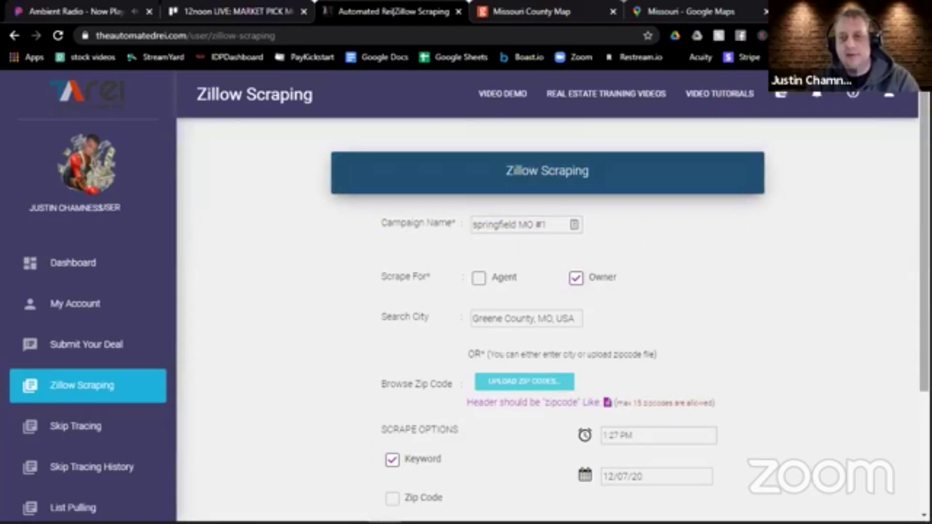
Step: Check the "springfield MO #1" campaign's data count and create the campaign with the standard scrape
scroll(548, 291, down, 4)
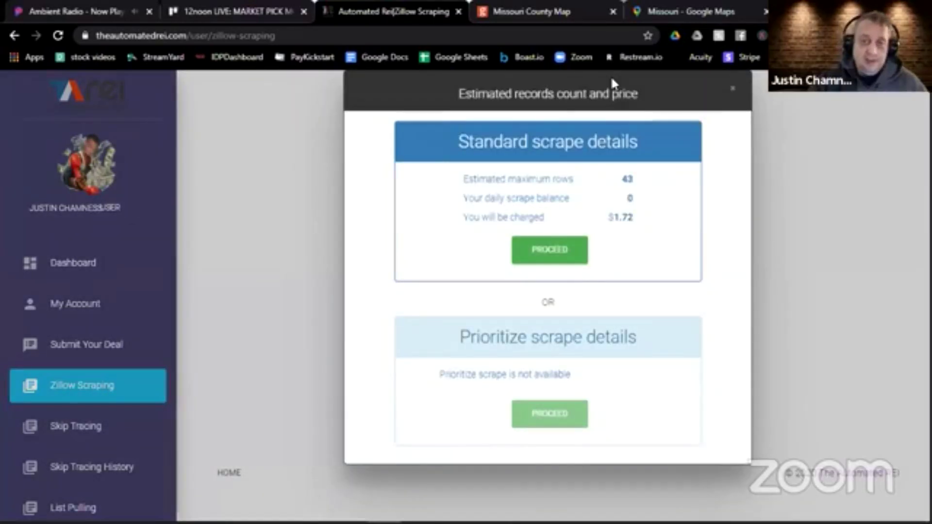
click(534, 253)
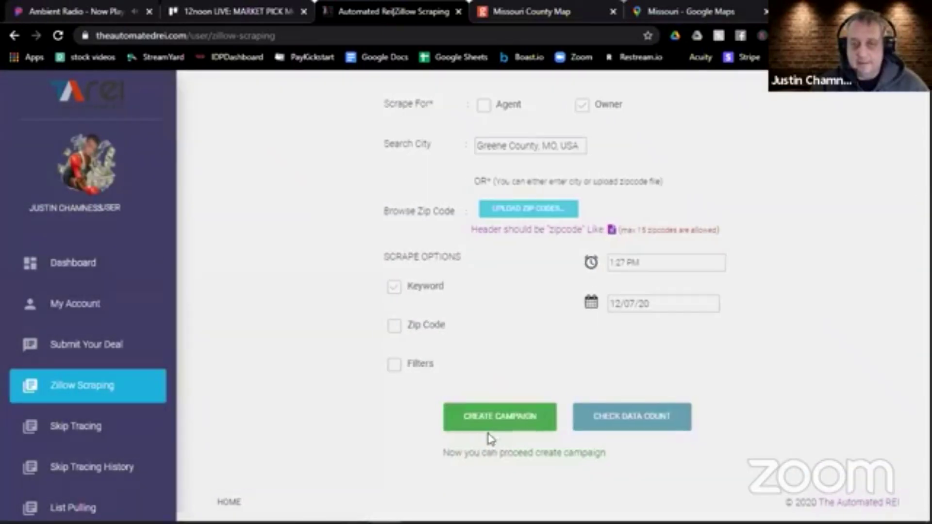
click(497, 418)
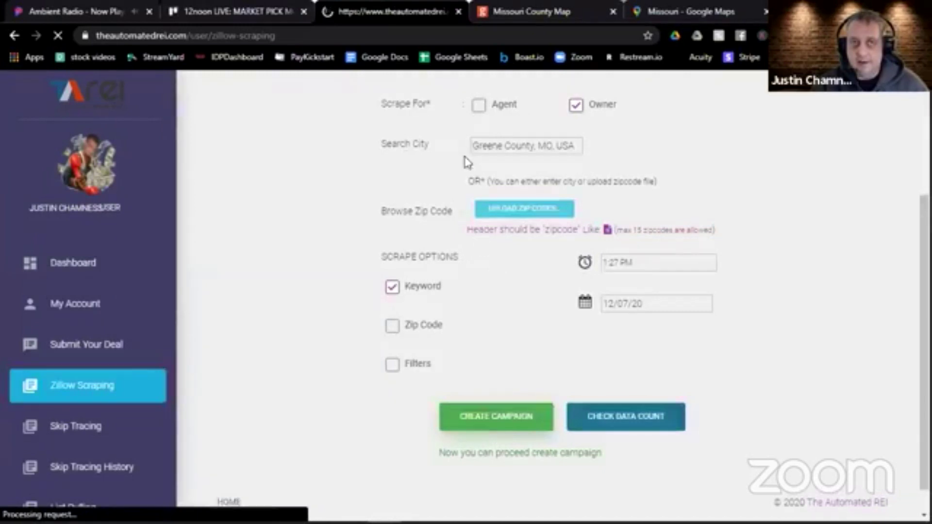
Step: Consult the county list in Trello and the Missouri County Map, and name the next Zillow Scraping campaign "Clay COunty Mo"
click(285, 11)
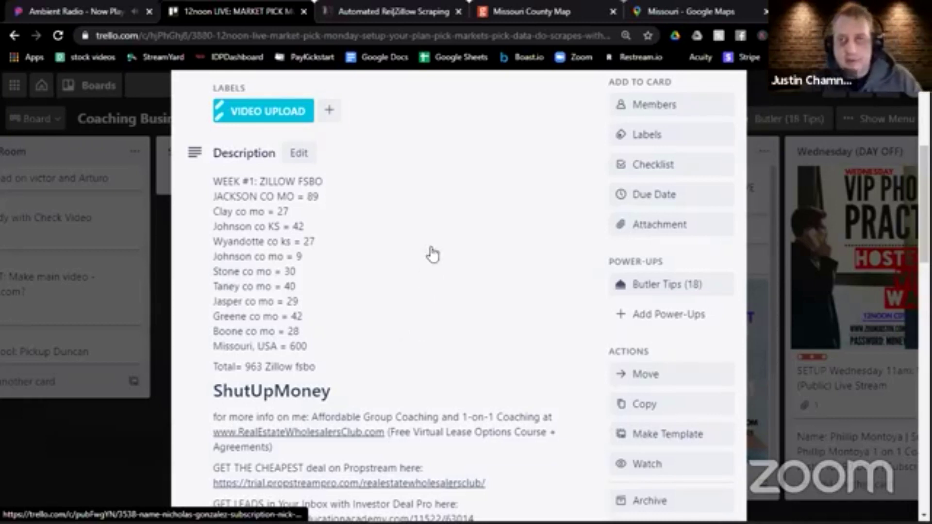
click(528, 10)
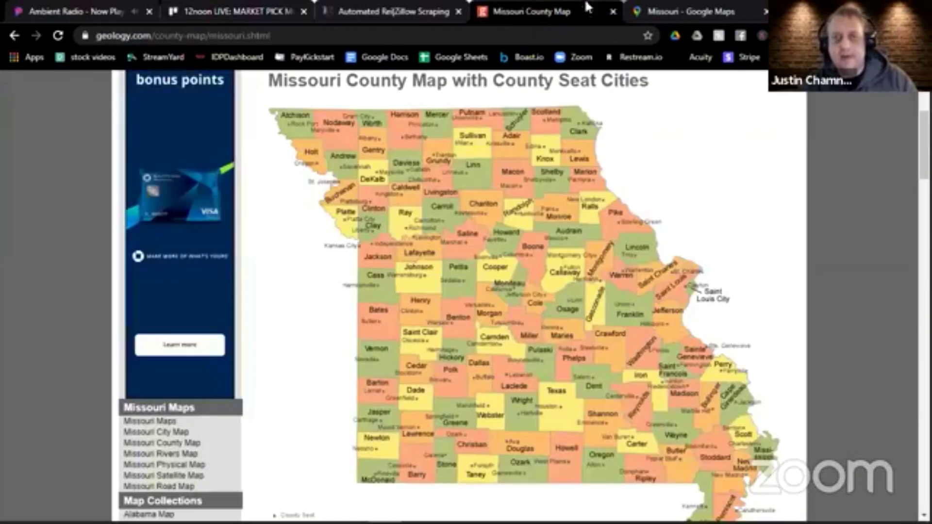
click(394, 9)
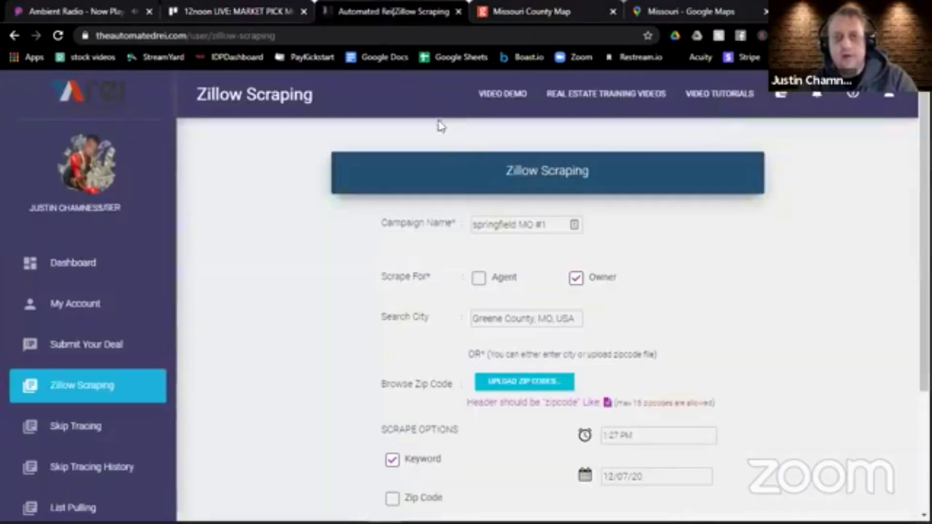
triple_click(502, 223)
text(Cl)
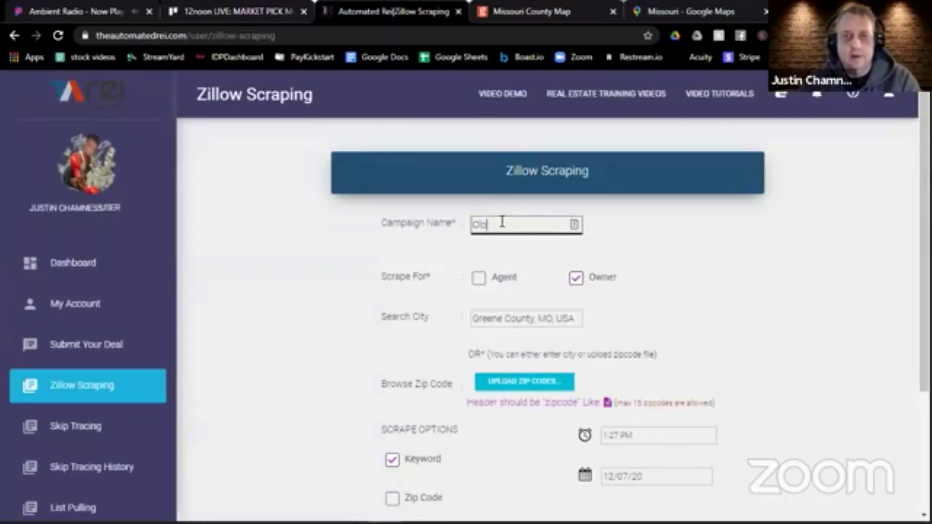
text(ay County Mo)
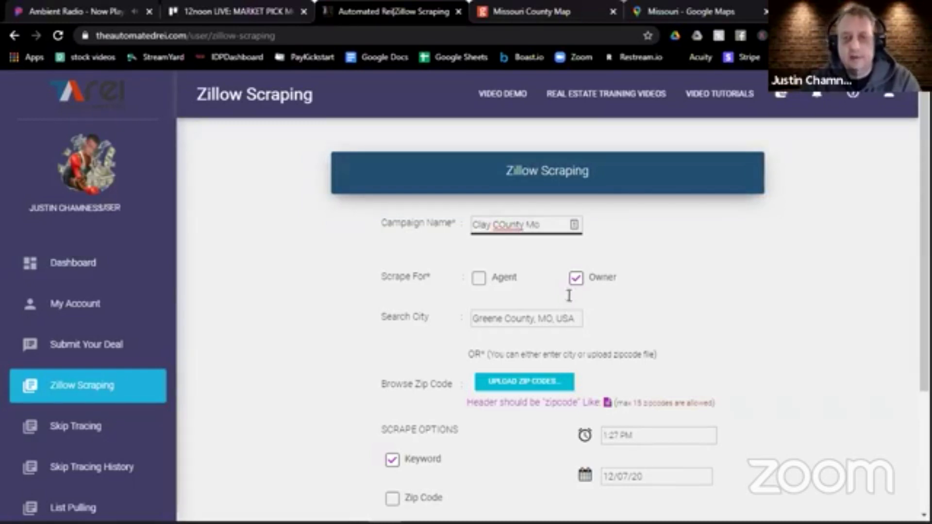
Step: Set the Clay County campaign's search city to Clay County, MO, USA
triple_click(565, 318)
text(Clay County MO)
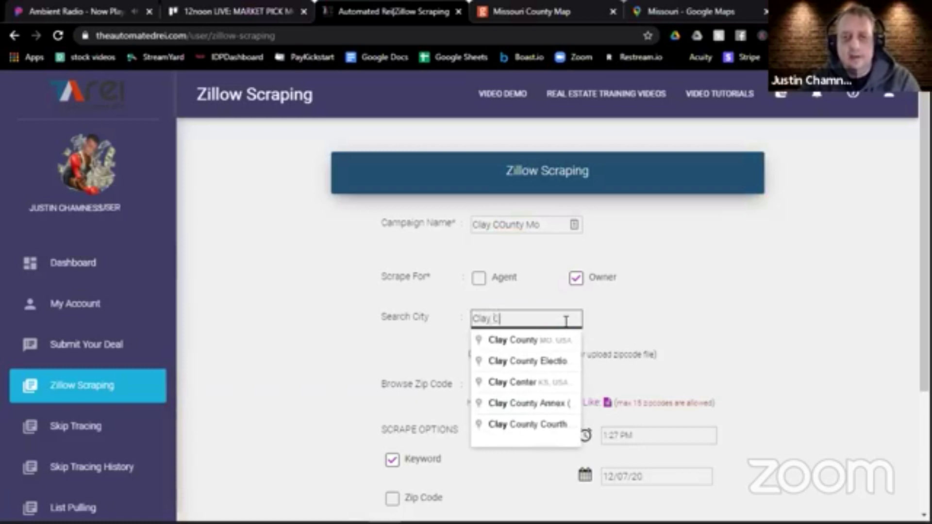
click(543, 342)
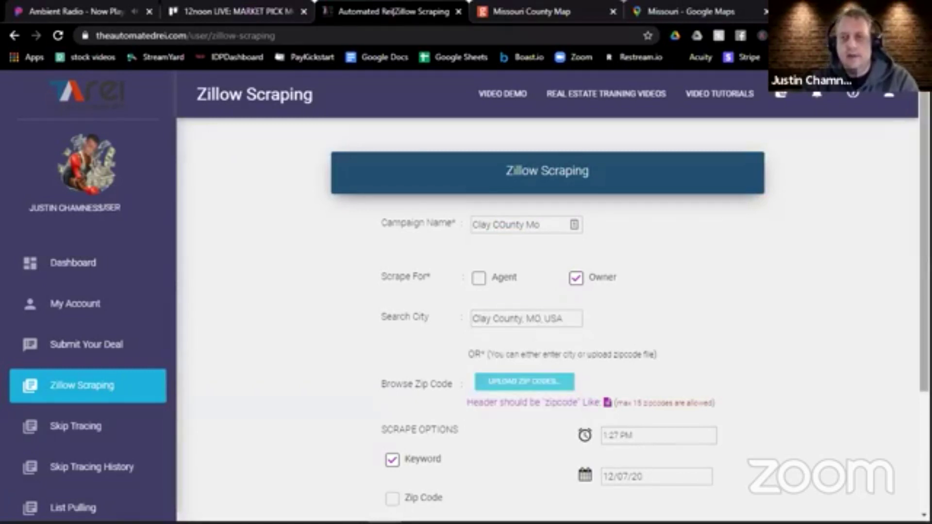
Step: Check the data count for the "Clay COunty Mo" campaign and review the Zillow FSBO county list in Trello
scroll(548, 291, down, 4)
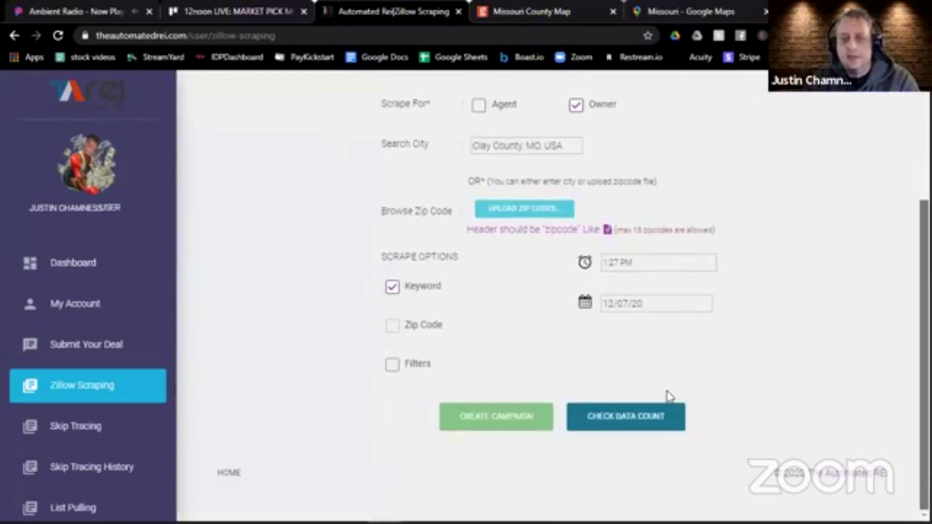
click(649, 414)
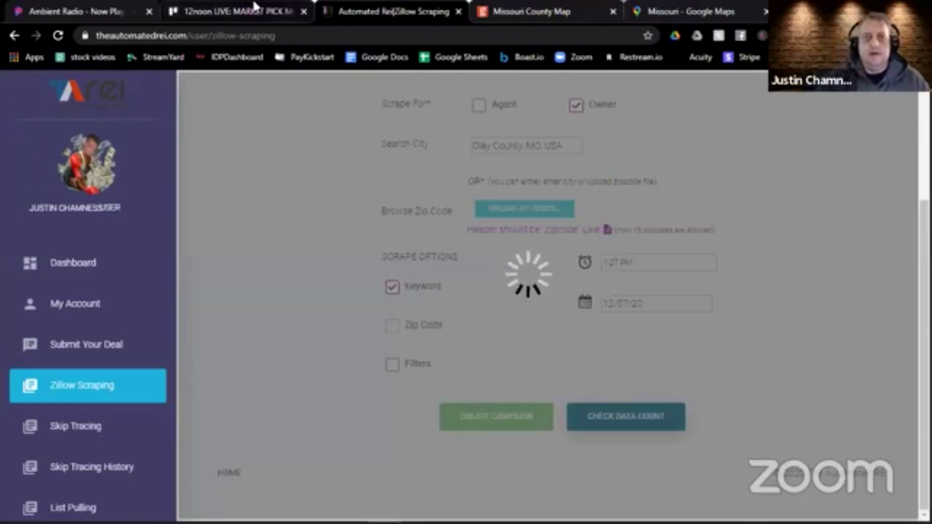
click(254, 6)
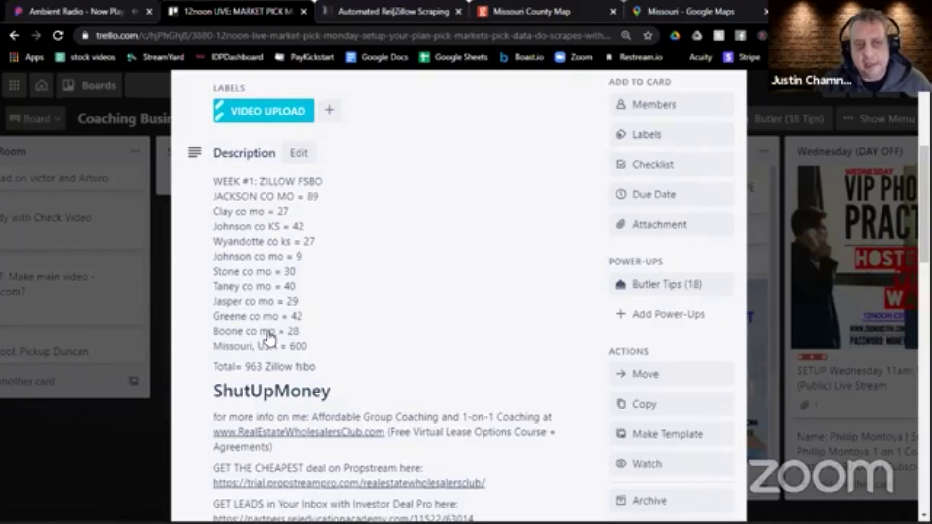
click(295, 348)
key(ctrl+a)
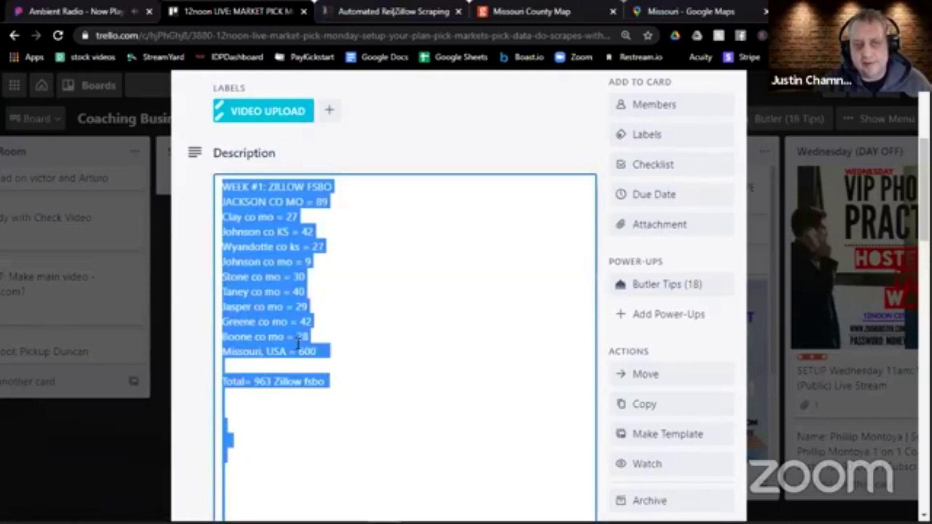
click(386, 160)
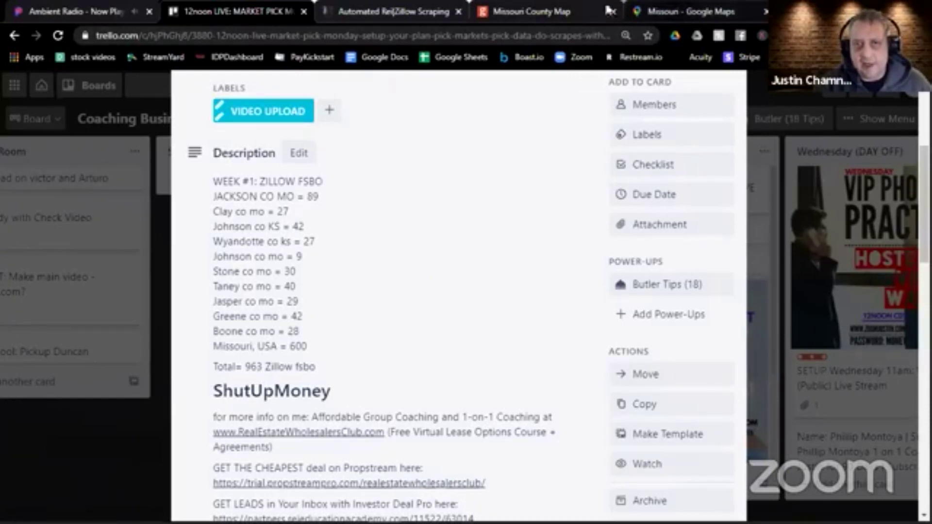
click(678, 7)
Step: Accept the standard scrape for the "Clay COunty Mo" campaign and create the campaign
click(439, 7)
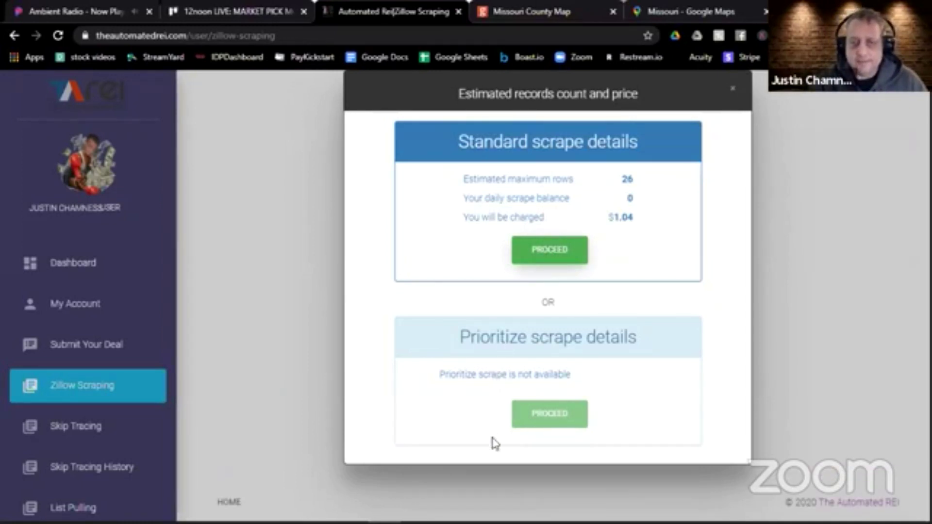
key(Escape)
click(510, 428)
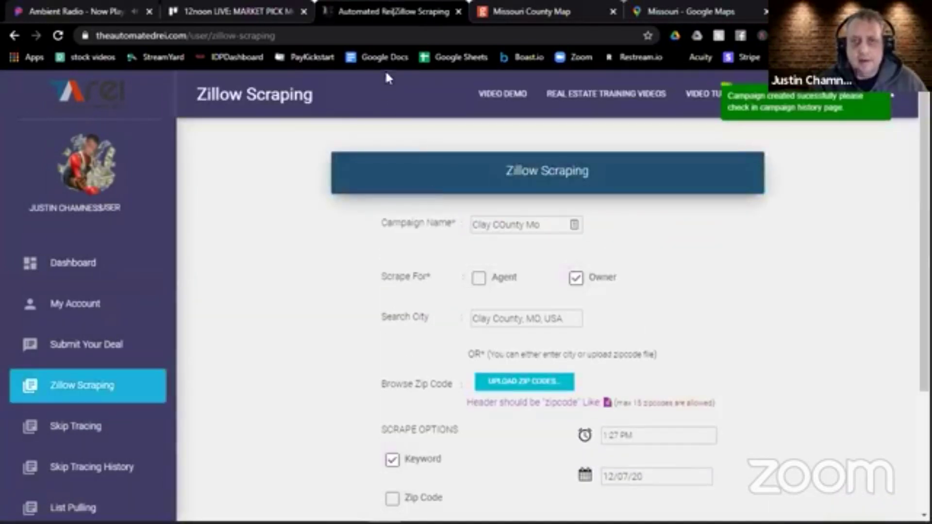
Step: Consult the county list in Trello and name the next Zillow Scraping campaign "Taney Co"
click(292, 11)
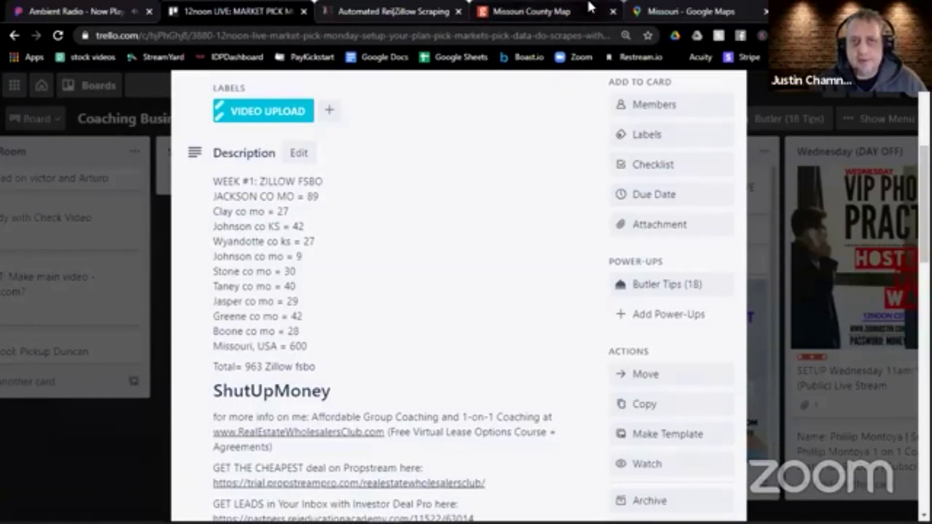
click(393, 10)
triple_click(506, 223)
text(Taney Co)
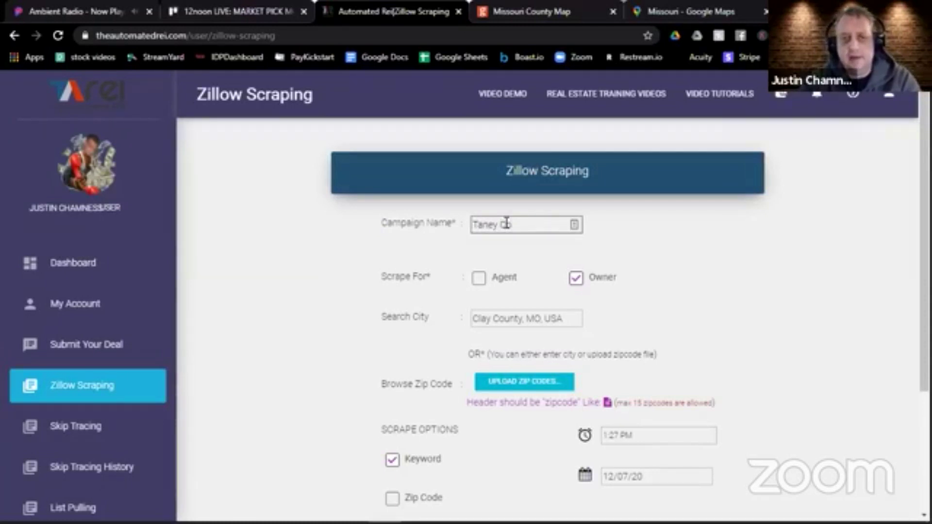
Step: Set the Taney Co campaign's search city to Taney County, MO, USA
key(Tab)
text(tany)
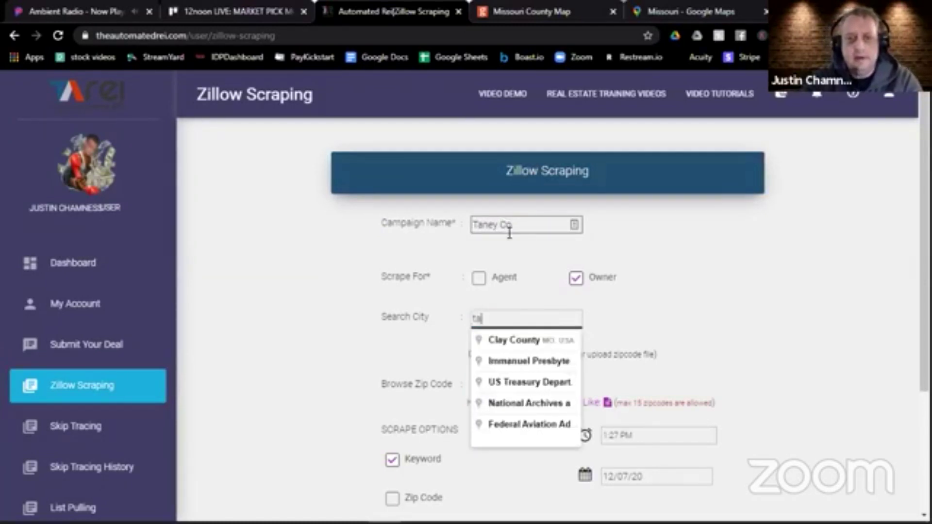
key(BackSpace)
key(BackSpace)
text(ey county)
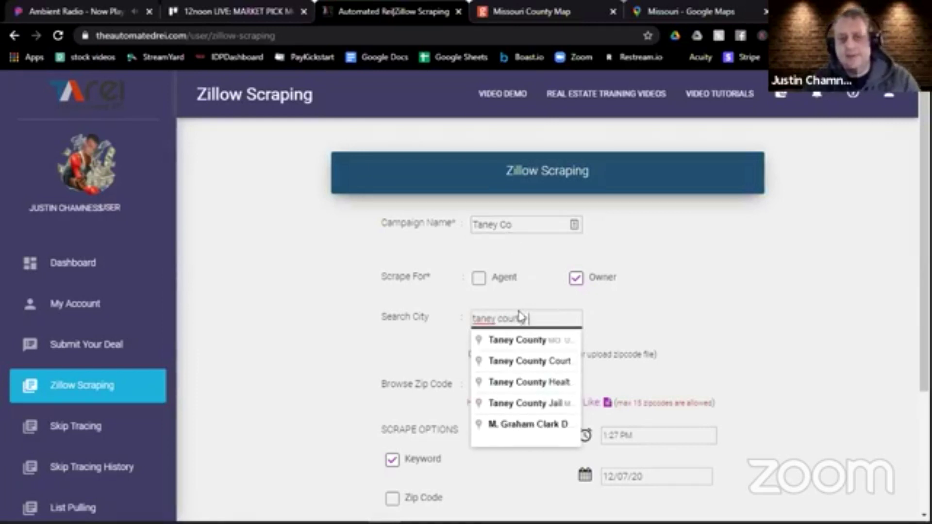
click(516, 342)
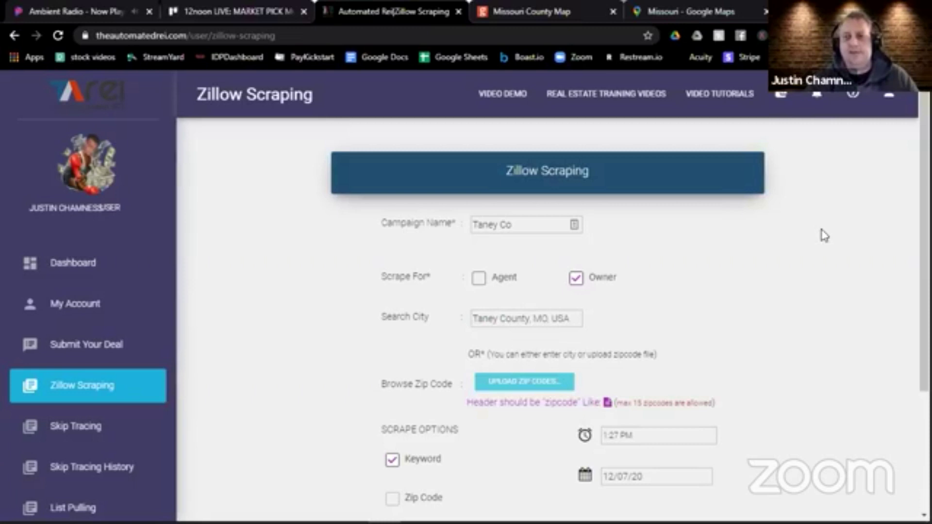
Step: Check the Taney Co campaign's data count and accept the standard scrape
scroll(549, 291, down, 4)
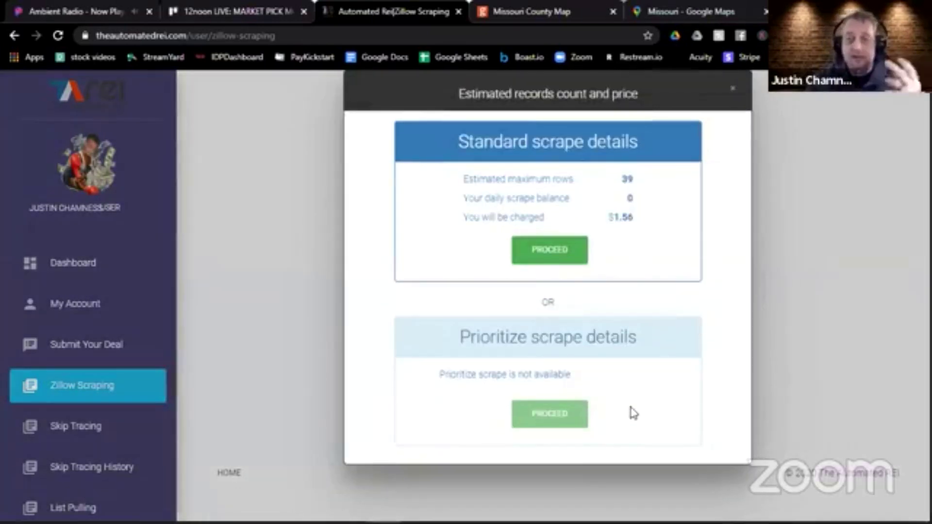
click(564, 250)
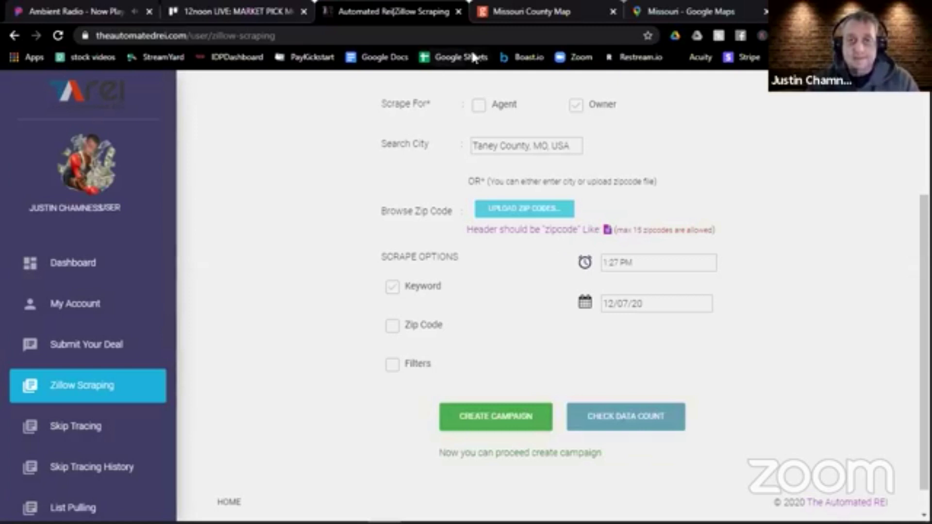
scroll(654, 175, up, 4)
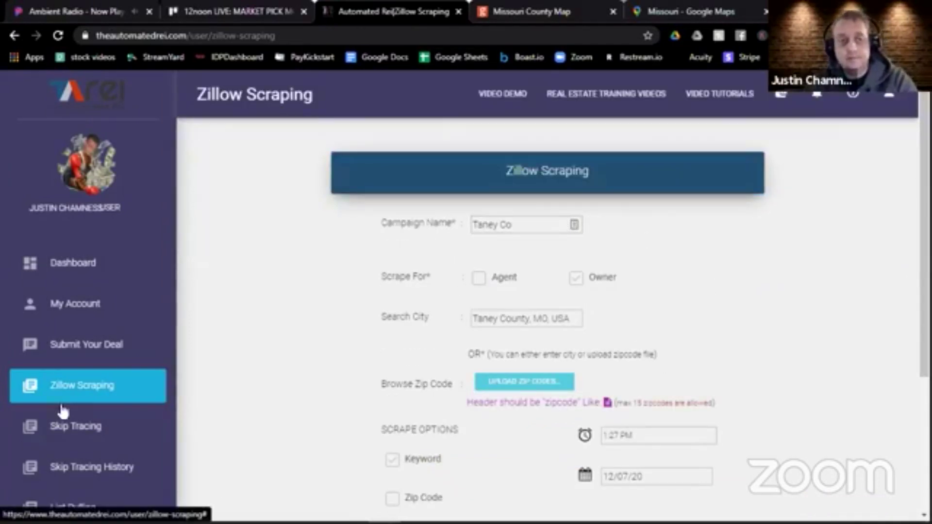
Step: Start a fresh Zillow Scraping campaign named "Jasper Co MO" and set it to scrape for Owner
click(120, 377)
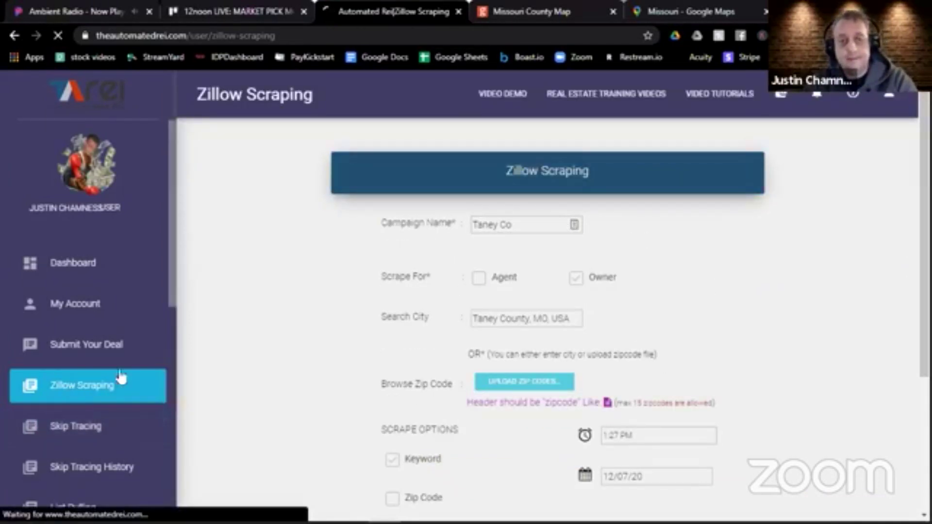
click(518, 225)
text(Jasper)
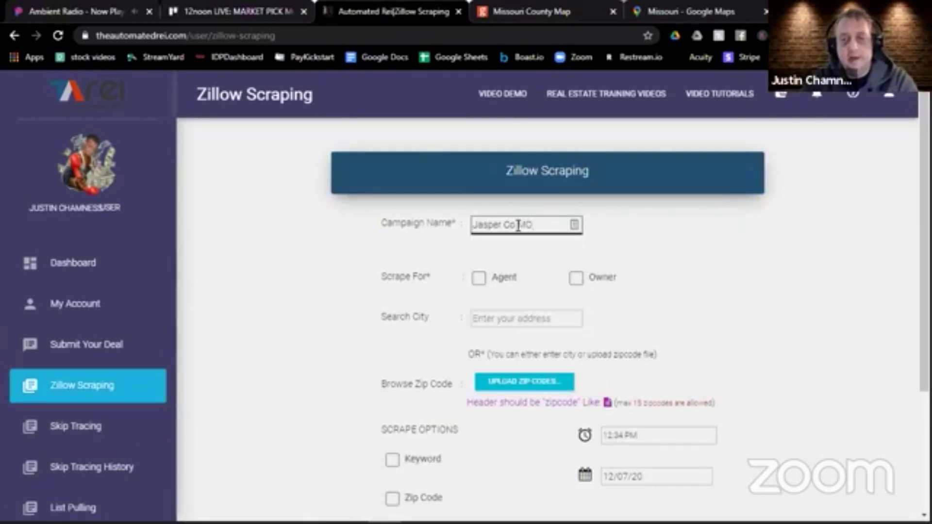
click(577, 278)
Step: Set the search city to Jasper County, MO, USA and enable the Keyword scrape option
click(544, 320)
text(Jasper )
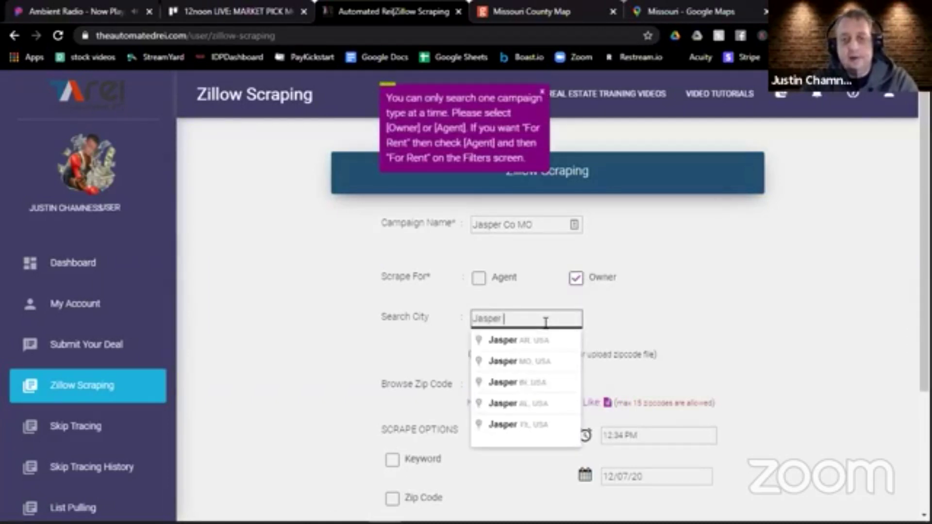
text(Co)
click(538, 340)
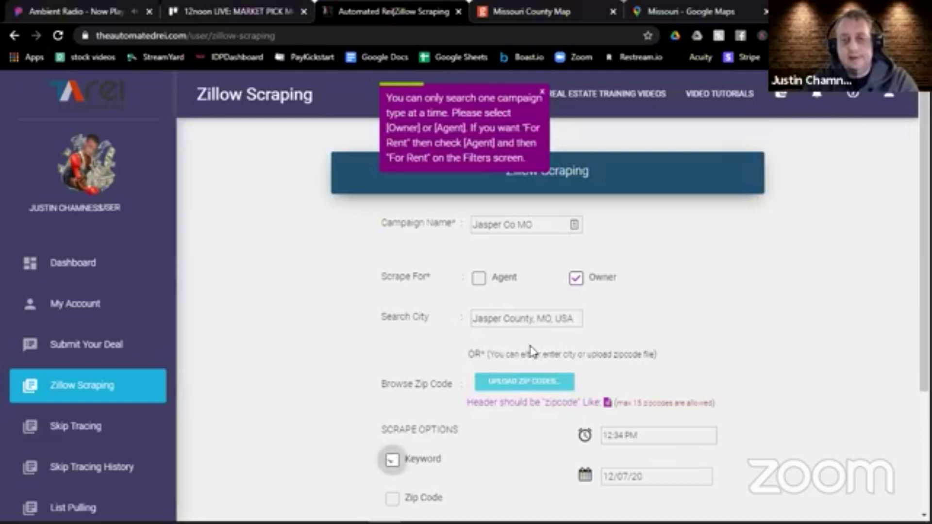
Step: Set the Jasper Co MO campaign's scrape time to 1:34 PM and check its data count
scroll(553, 291, down, 4)
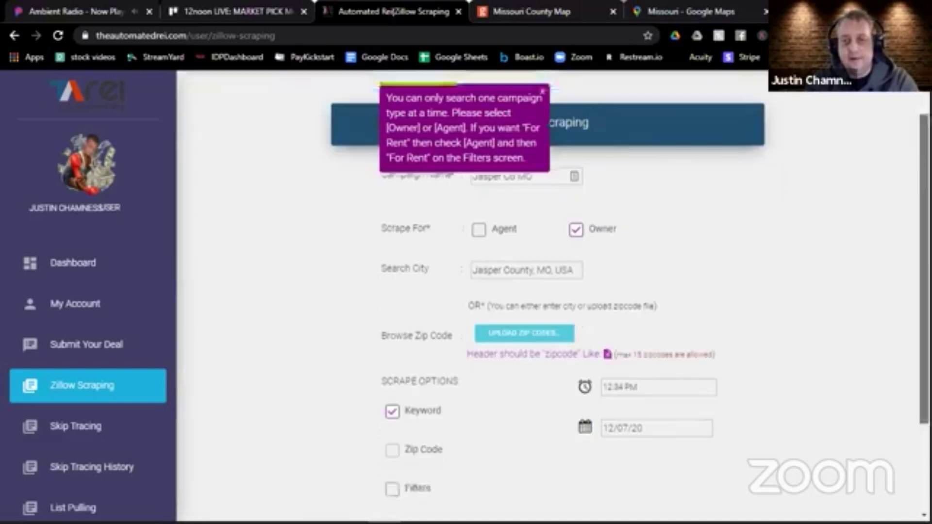
click(621, 263)
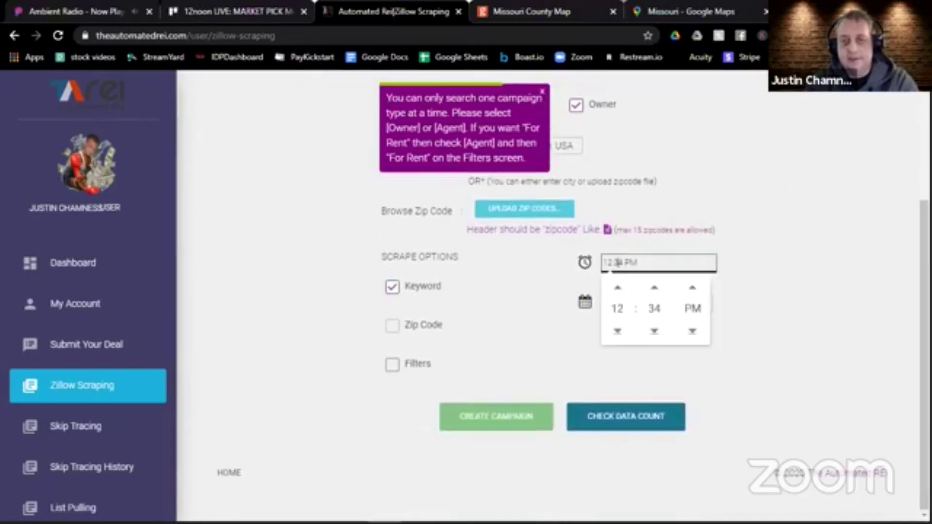
click(617, 285)
click(548, 319)
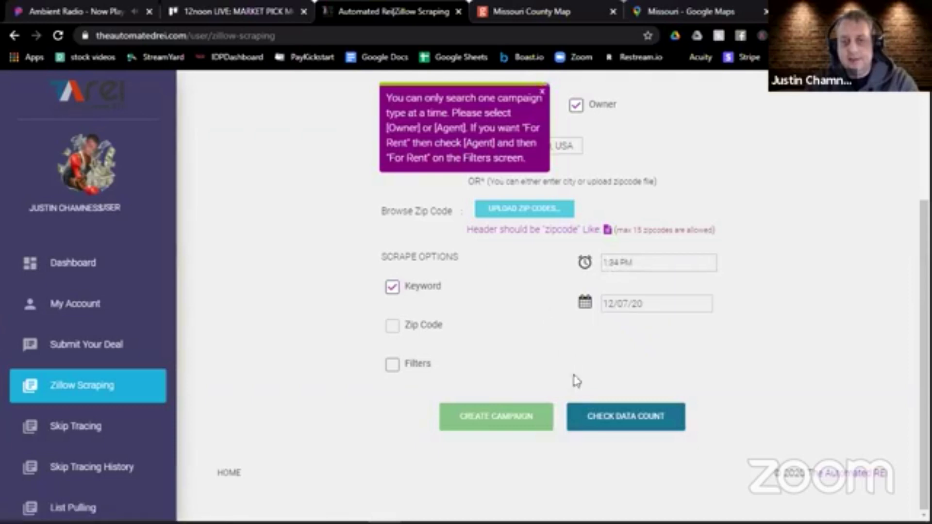
click(580, 413)
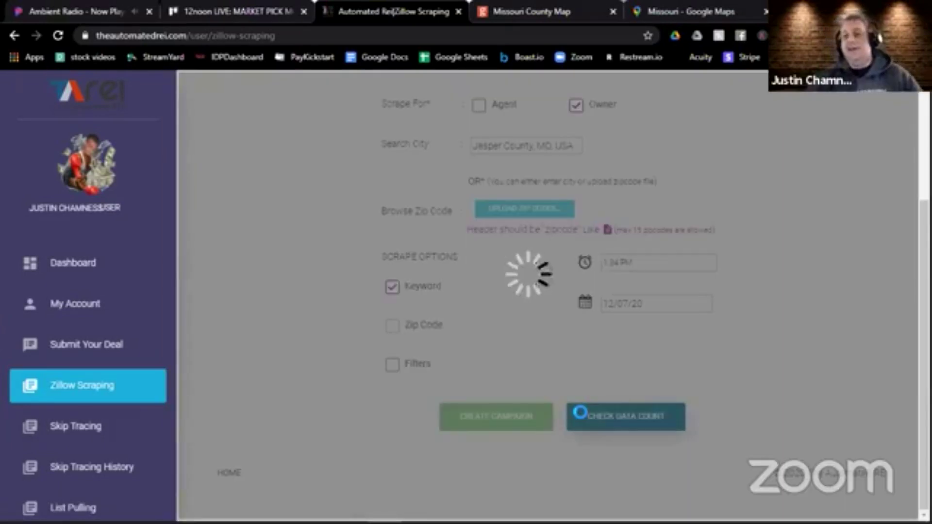
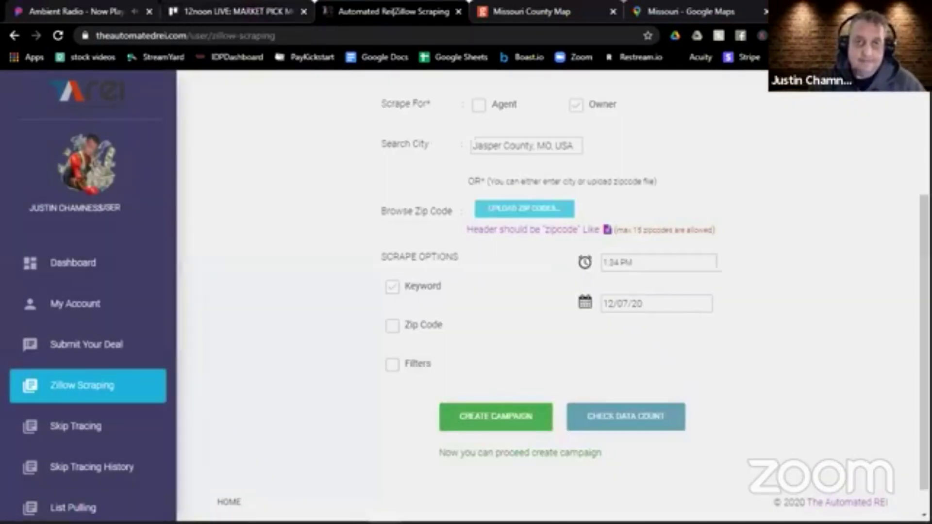
Step: Consult the county list in Trello and examine the scheduled Zillow campaigns in The Automated REI's Scraping History
click(279, 13)
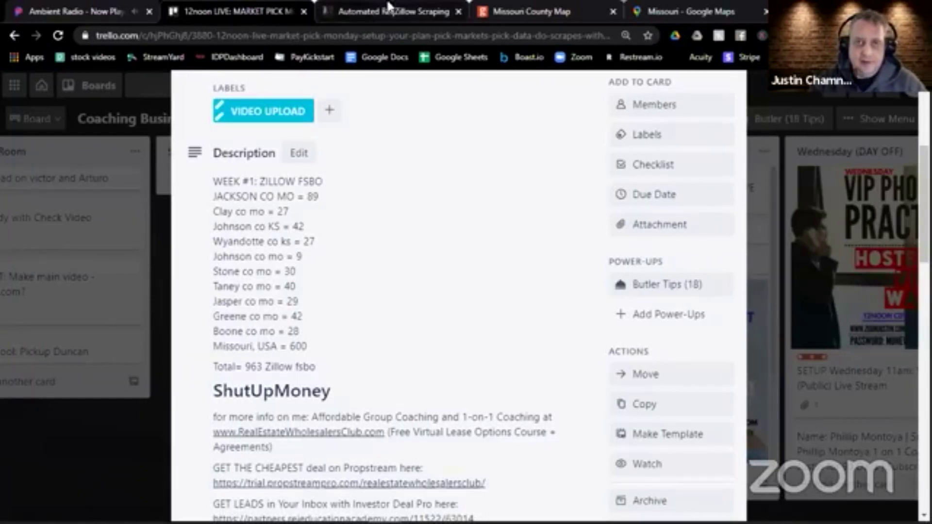
click(465, 8)
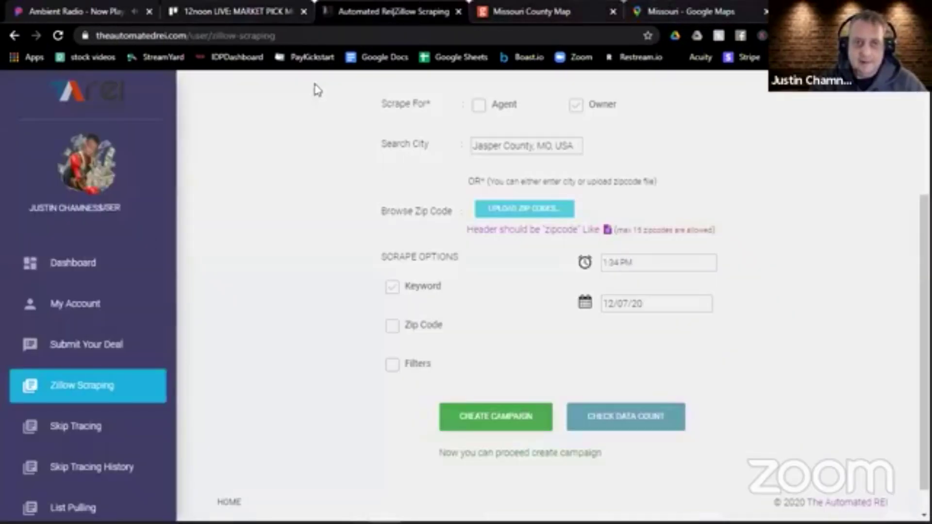
drag(173, 312, 162, 443)
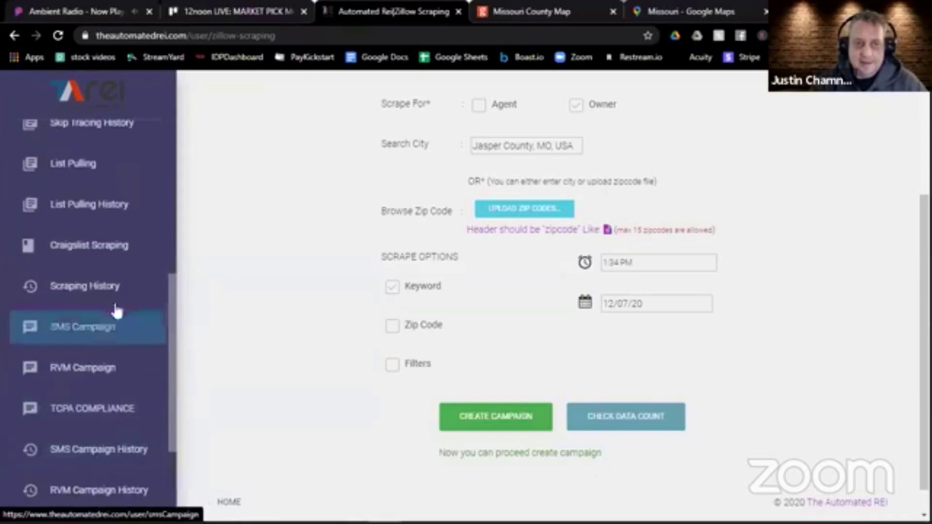
click(93, 287)
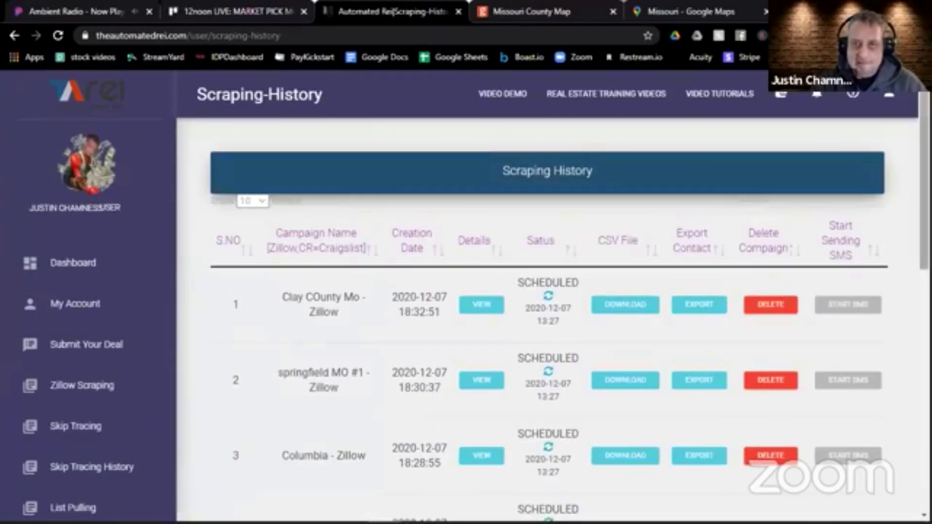
scroll(808, 153, down, 2)
scroll(553, 291, down, 6)
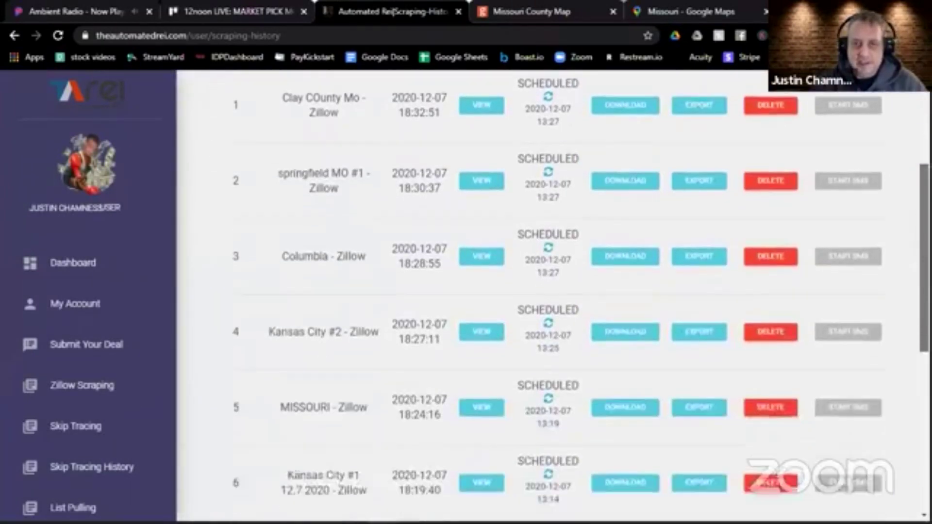
scroll(553, 291, up, 5)
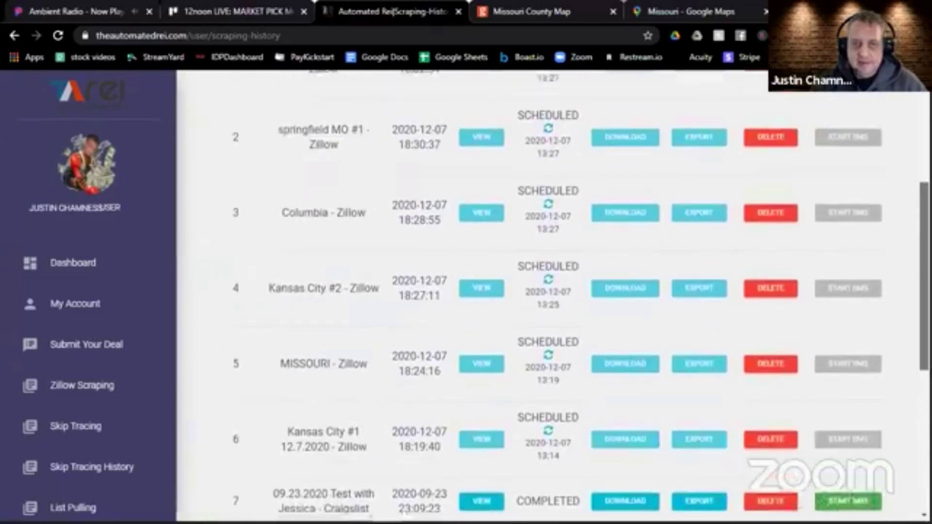
scroll(553, 292, down, 3)
scroll(553, 291, up, 1)
scroll(553, 292, up, 5)
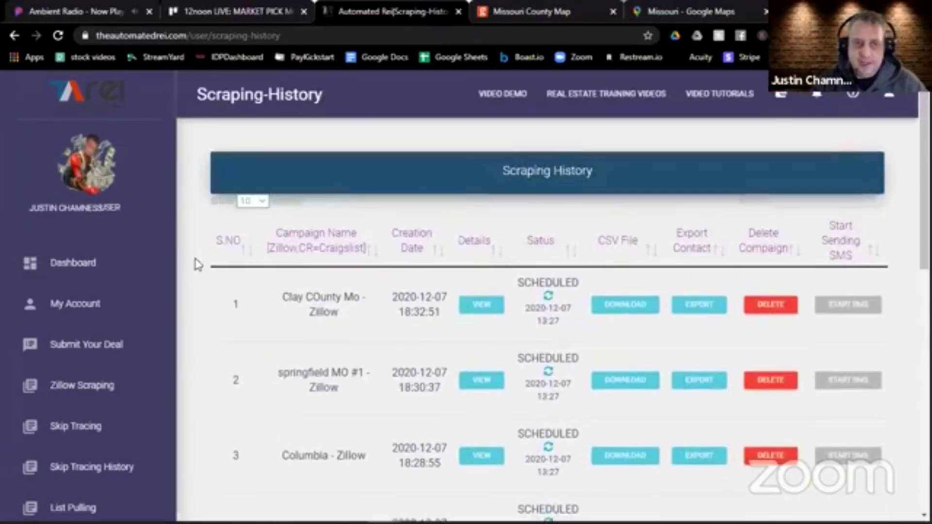
Step: Start a new Zillow Scraping campaign named "Boone Co MO" and set it to scrape for Owner
scroll(162, 353, down, 5)
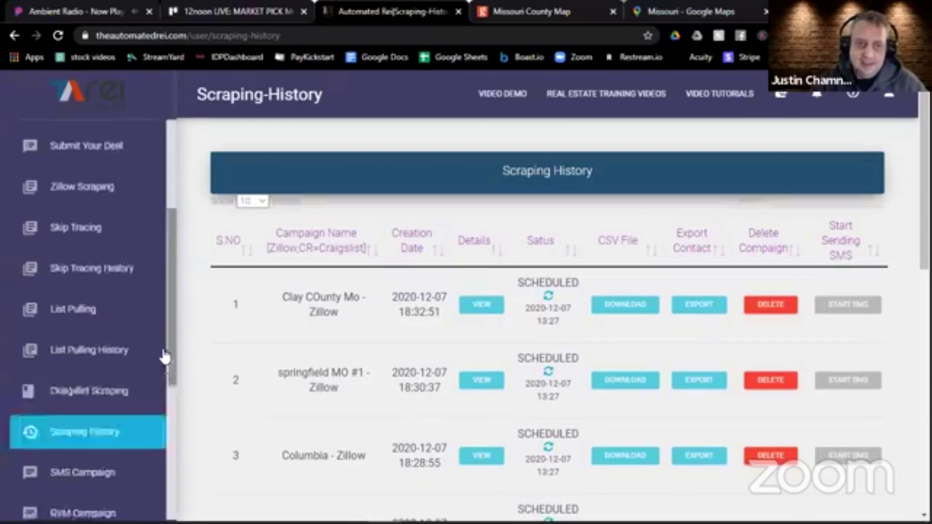
click(112, 329)
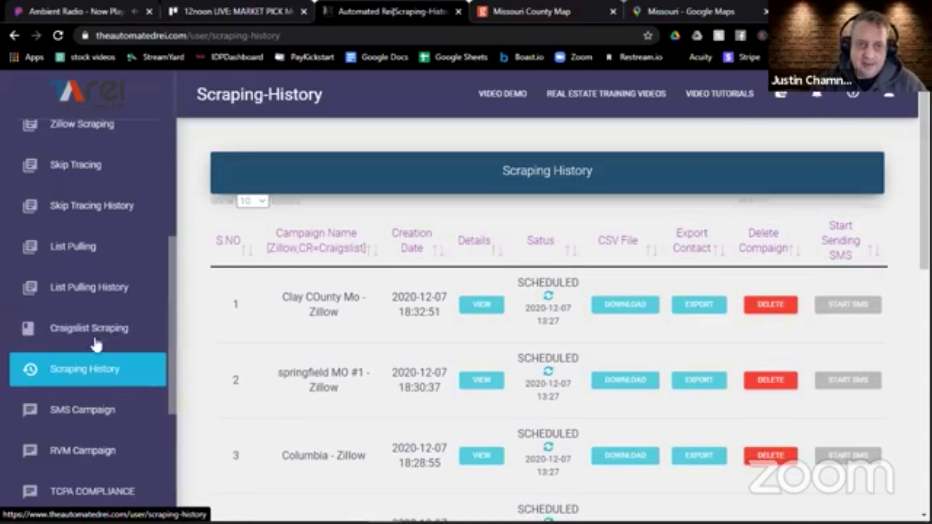
click(119, 126)
click(503, 221)
text(Boone co MO)
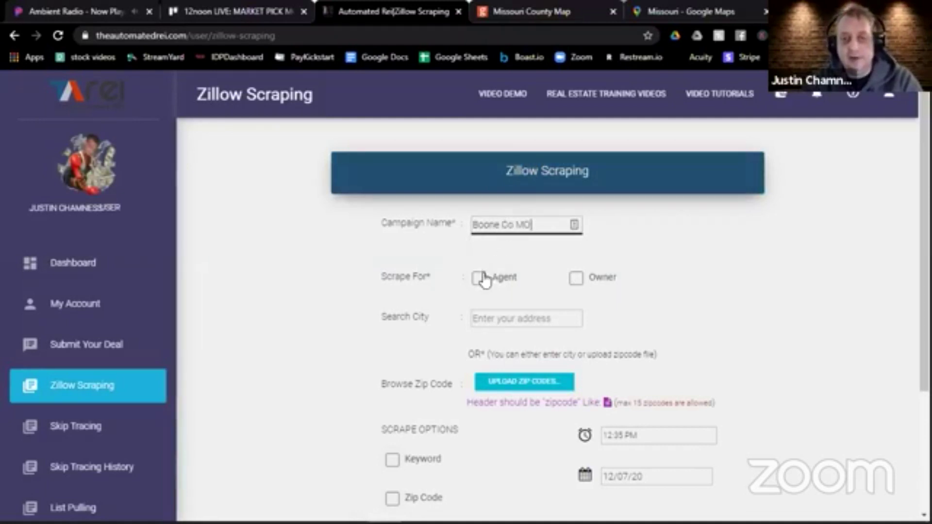
click(576, 279)
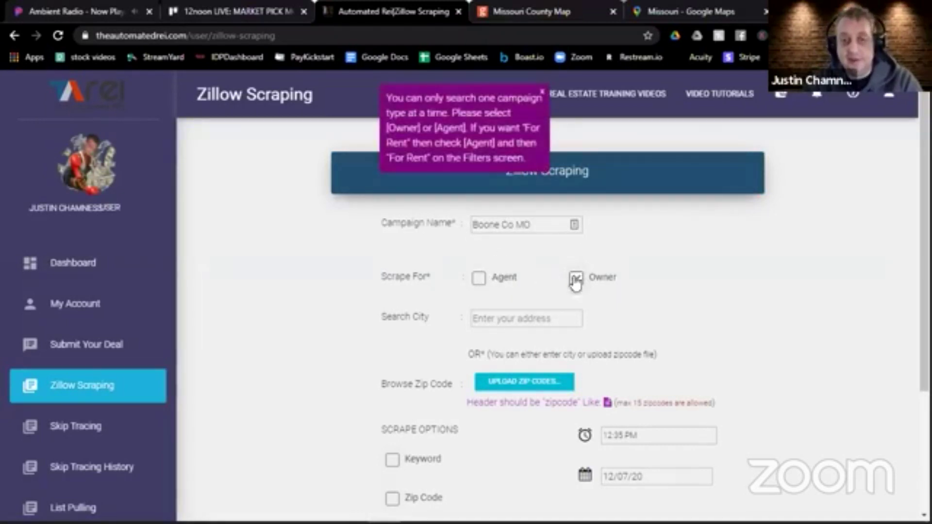
Step: Configure the Boone Co MO scrape for Boone County, MO, USA with the Keyword option and a 1:35 PM scrape time
click(528, 318)
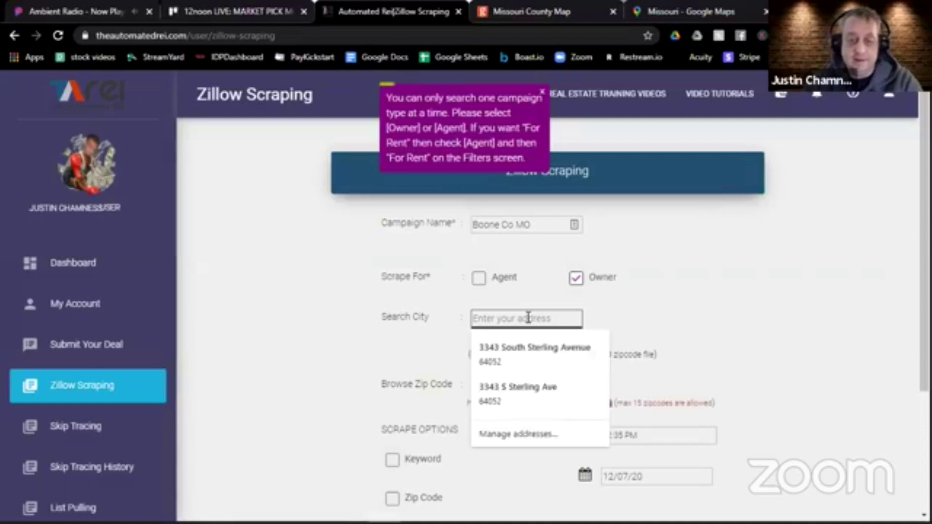
text(boone co)
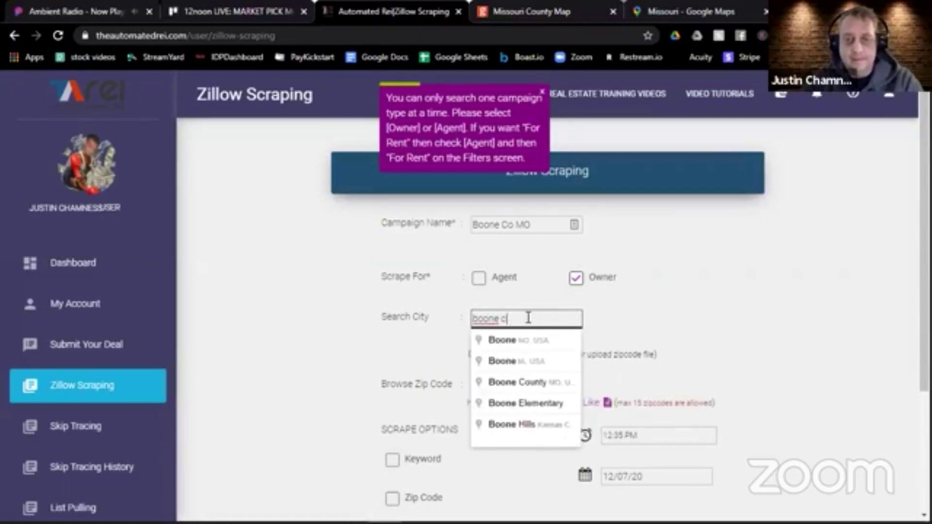
click(527, 341)
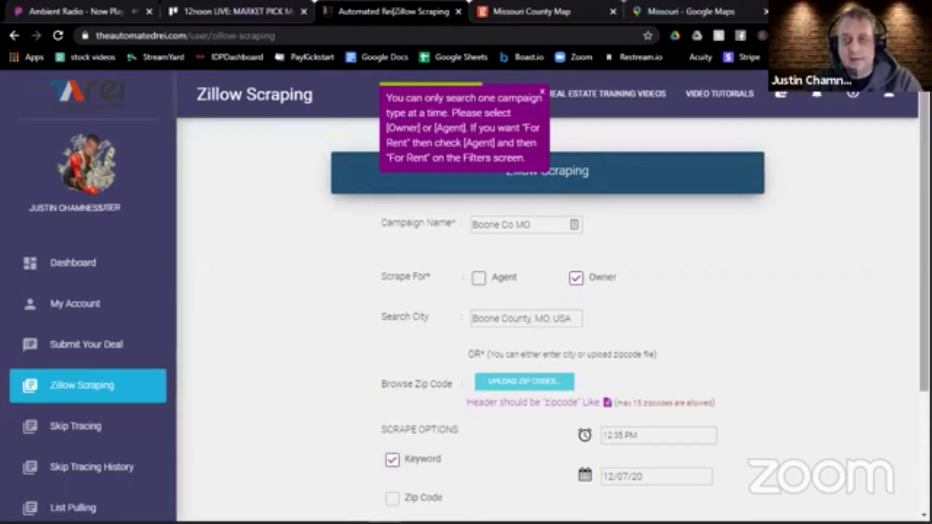
scroll(553, 296, down, 4)
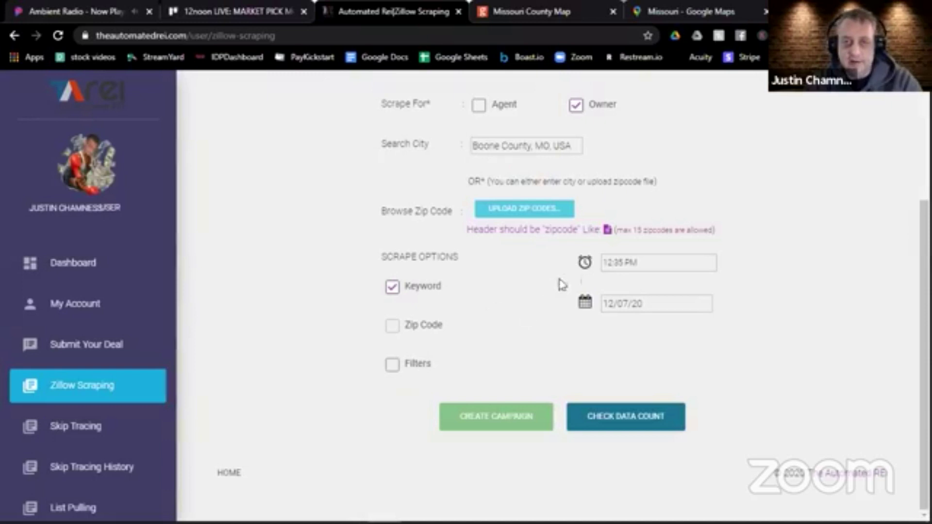
click(614, 262)
click(617, 287)
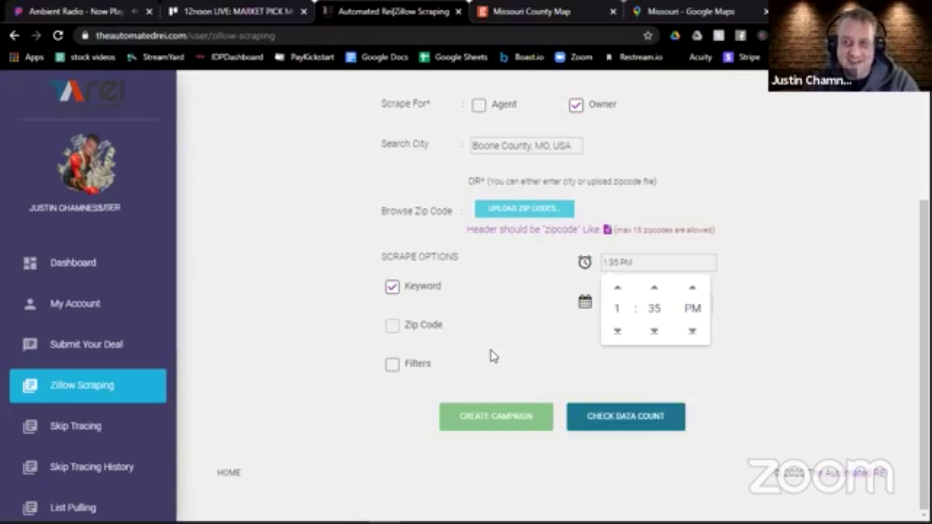
click(499, 362)
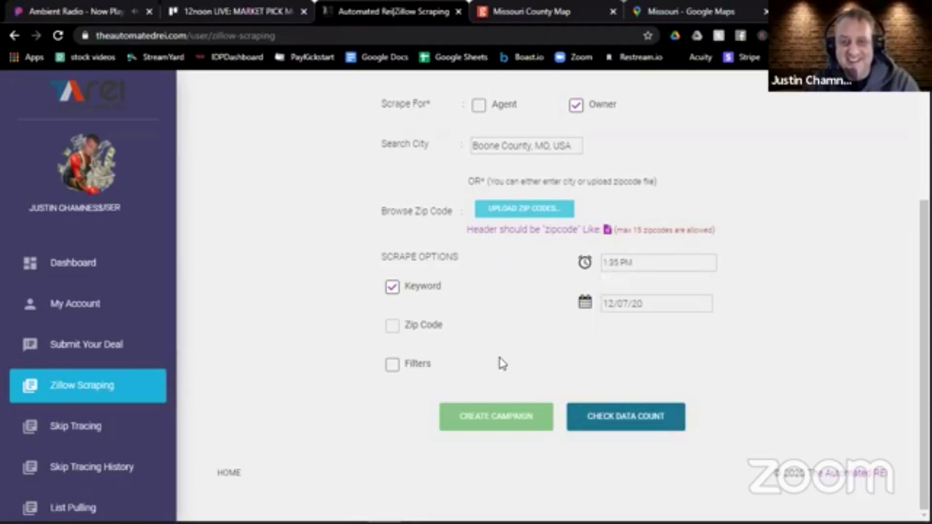
Step: Check the data count, accept the standard scrape and create the Boone Co MO campaign
click(601, 411)
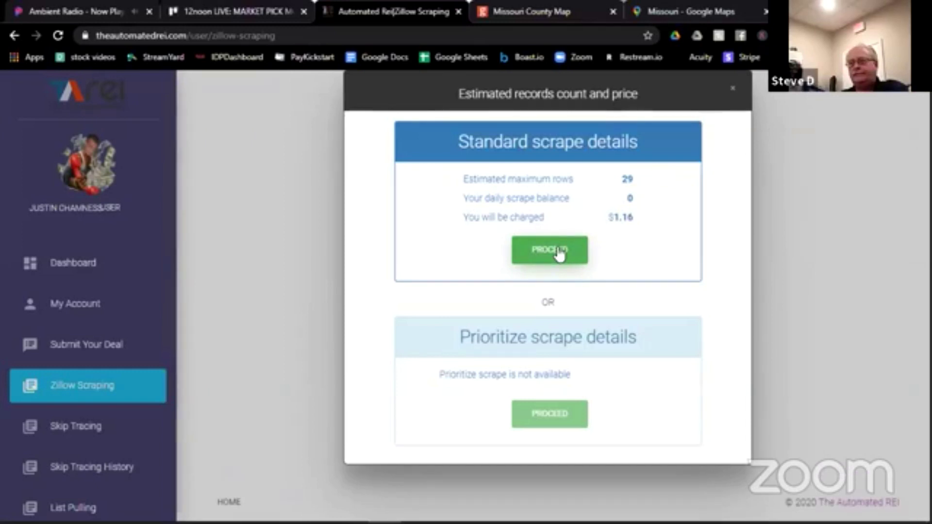
click(559, 251)
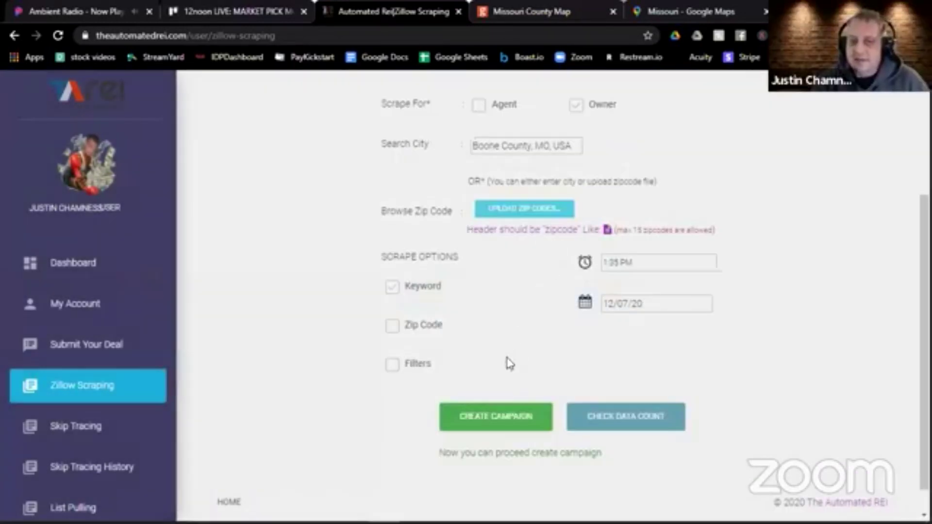
click(510, 418)
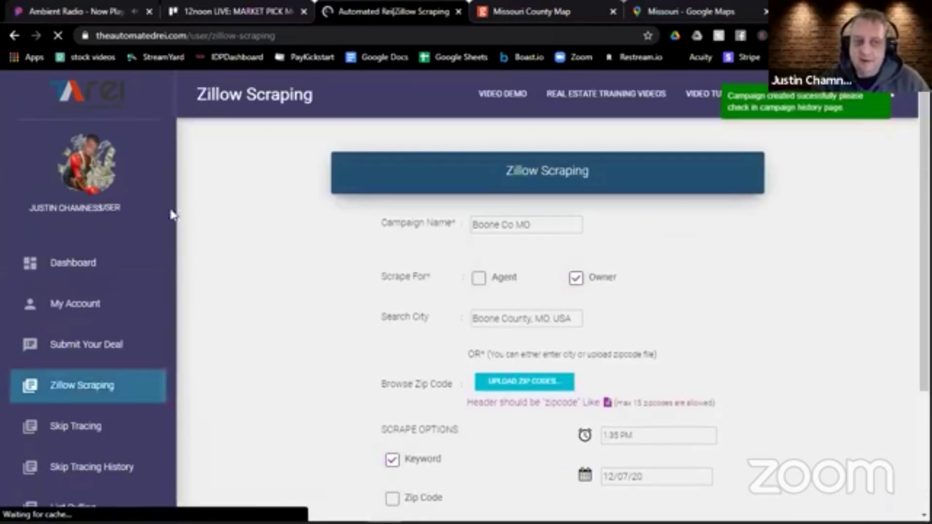
Step: Open the account details and examine the wallet balance
scroll(166, 287, down, 5)
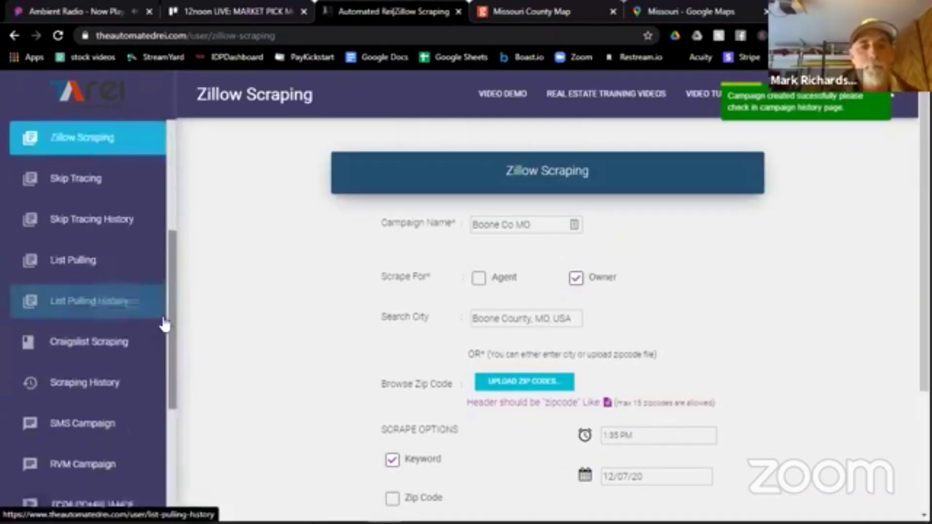
scroll(164, 324, down, 1)
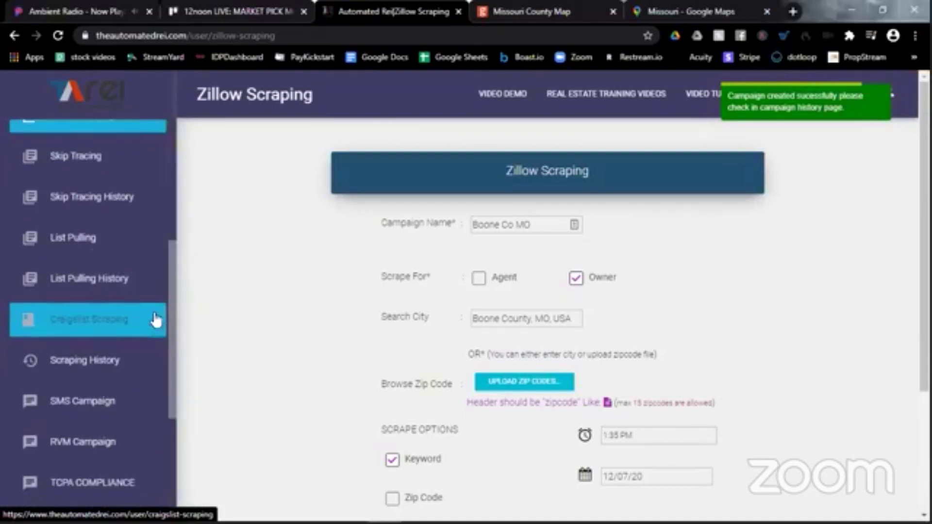
drag(175, 245, 183, 154)
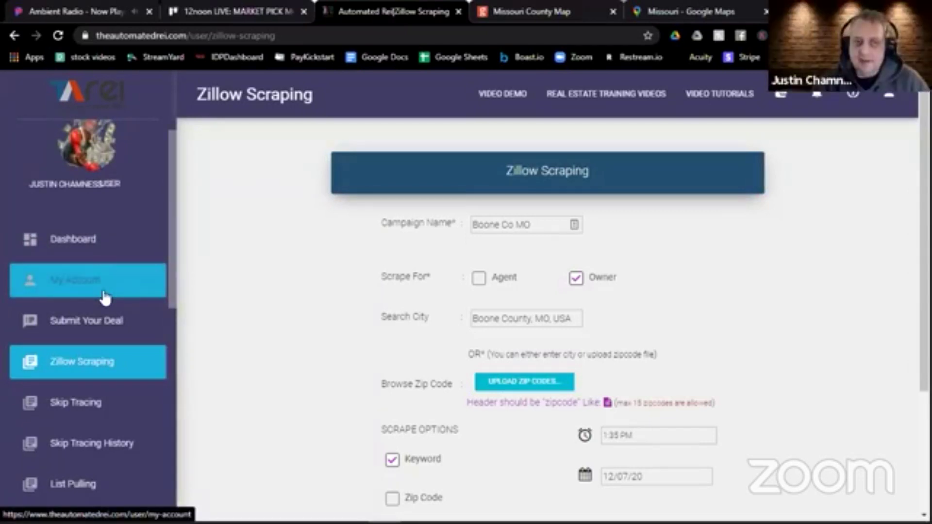
click(104, 297)
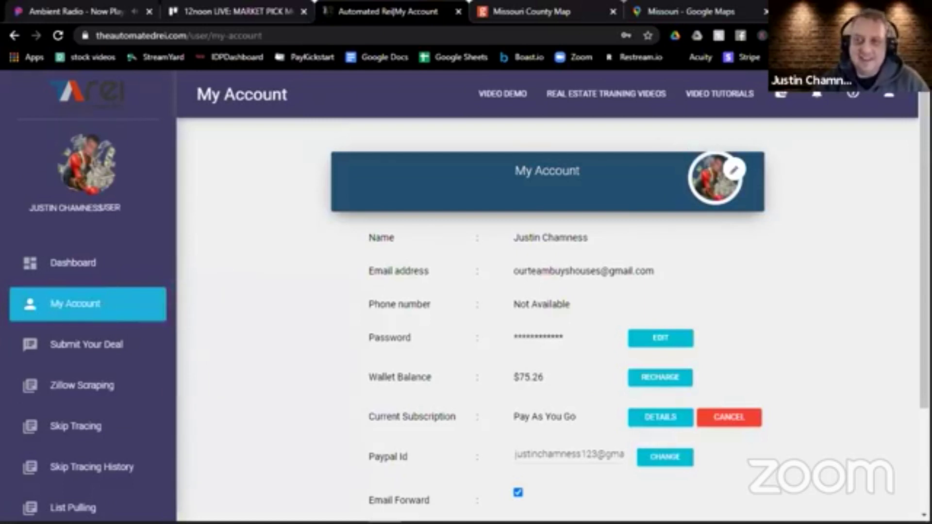
scroll(555, 182, down, 1)
scroll(655, 294, down, 2)
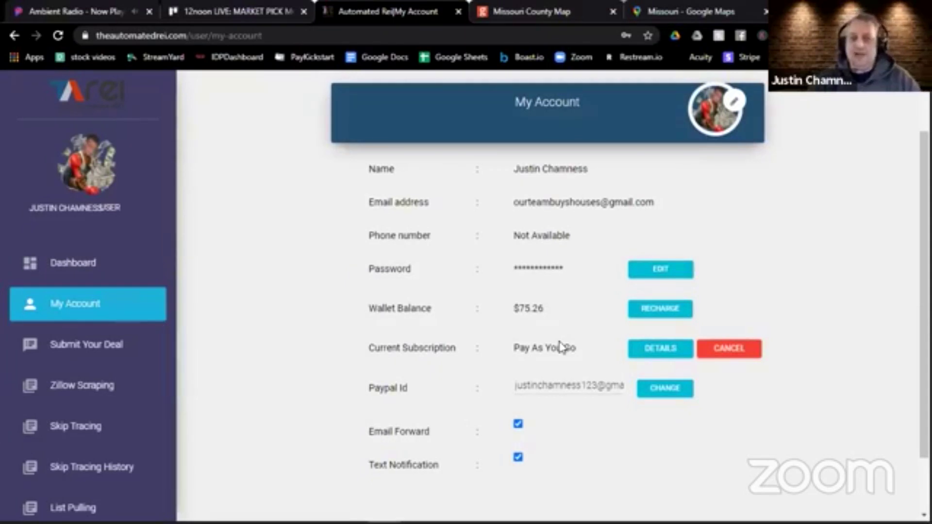
double_click(530, 315)
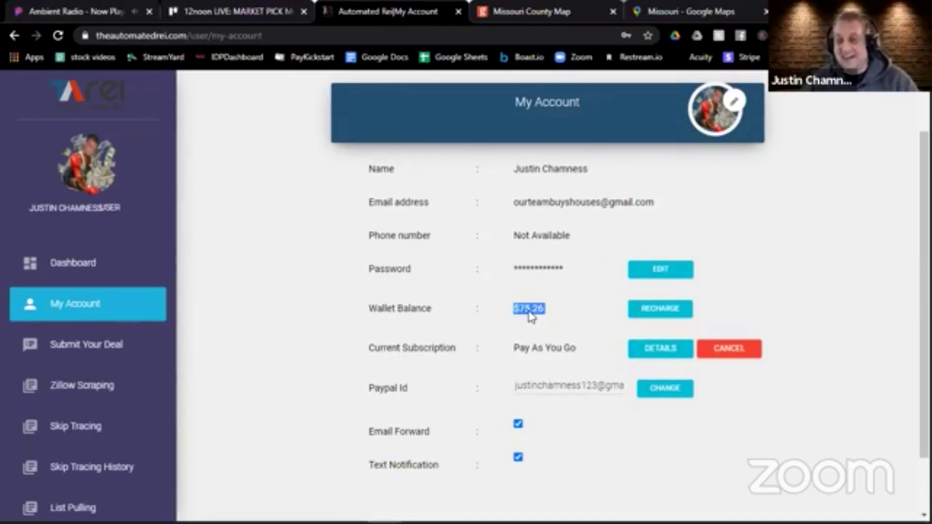
click(531, 317)
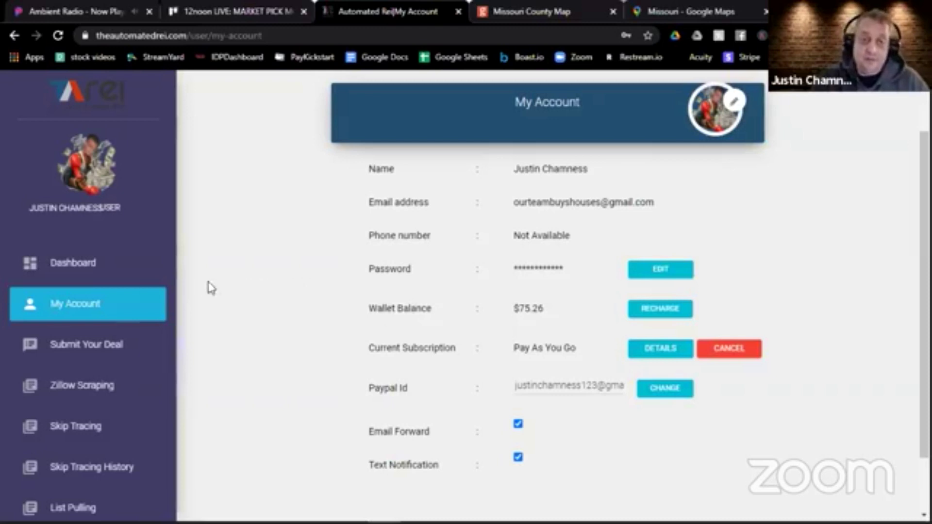
Step: Open the Scraping History and review the status of the scheduled Zillow campaigns
scroll(170, 285, down, 1)
mouse_move(170, 286)
mouse_down()
mouse_move(174, 419)
mouse_move(175, 343)
mouse_move(173, 373)
mouse_up()
click(129, 384)
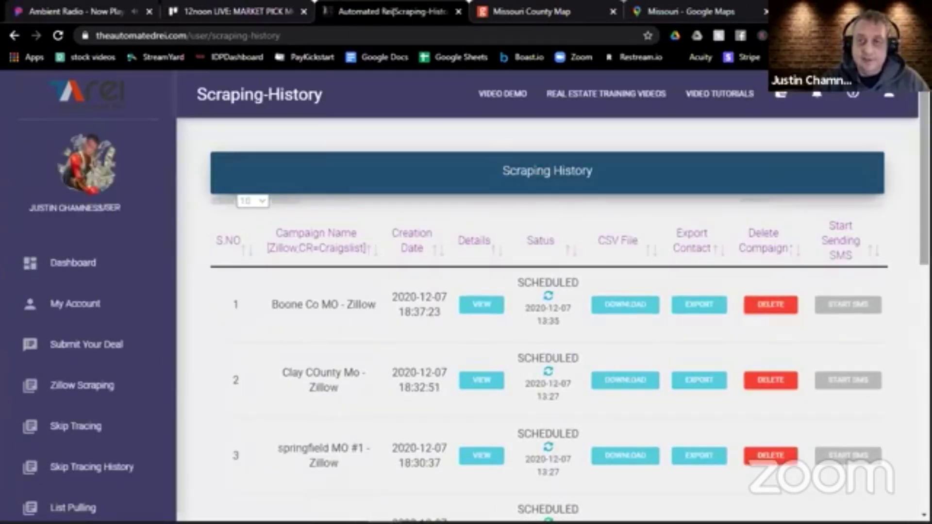
scroll(553, 296, down, 5)
scroll(553, 296, down, 5)
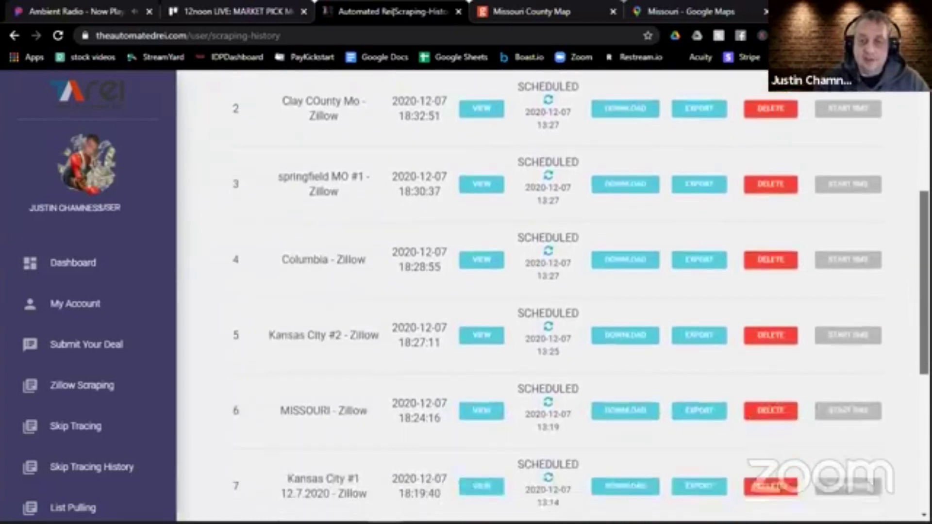
scroll(554, 296, up, 2)
scroll(553, 296, up, 6)
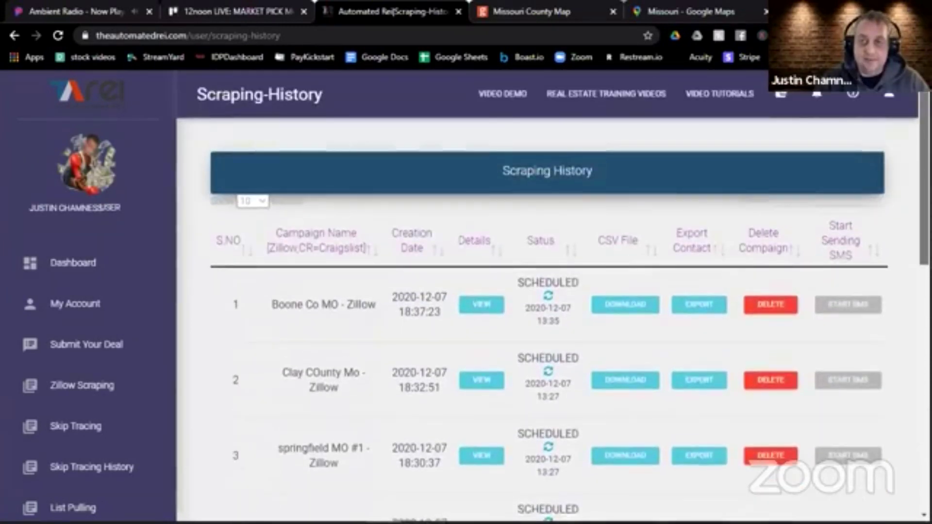
scroll(553, 296, down, 5)
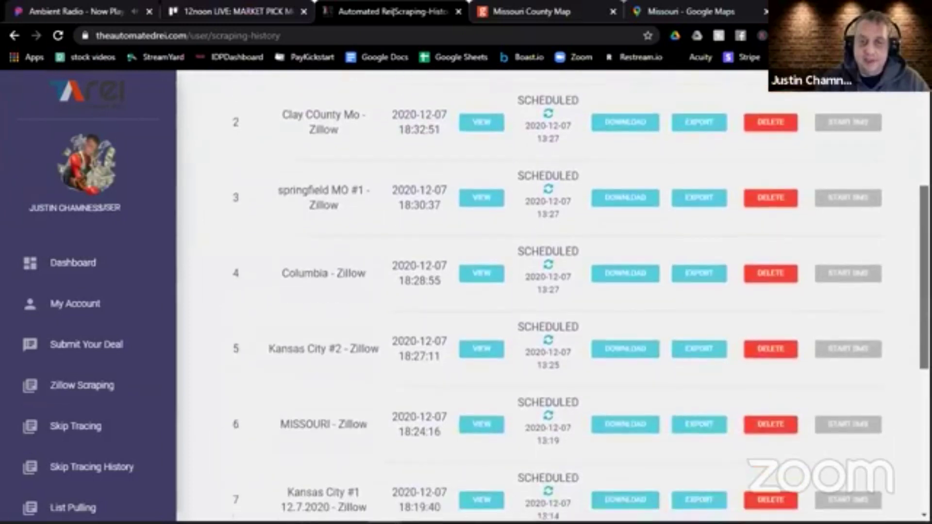
scroll(553, 296, up, 5)
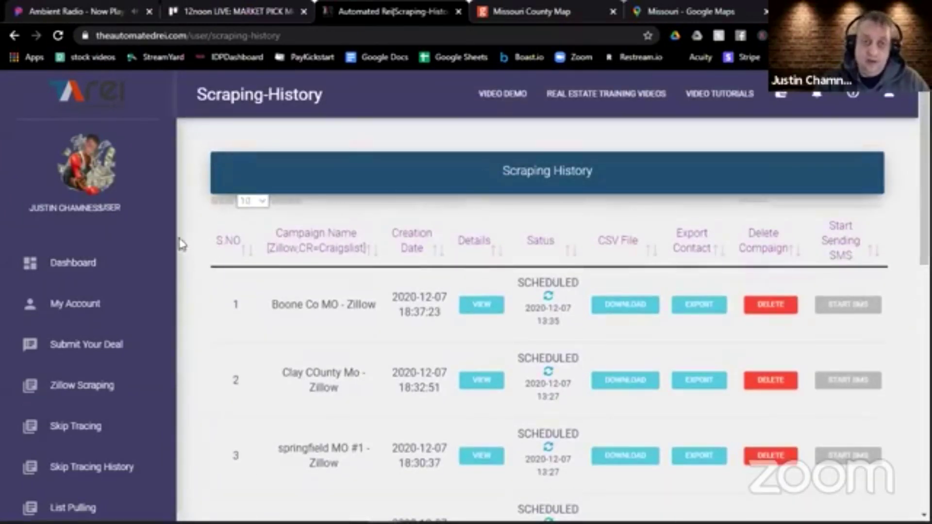
Step: Open the Template Message page and review the saved message templates
drag(174, 232, 176, 446)
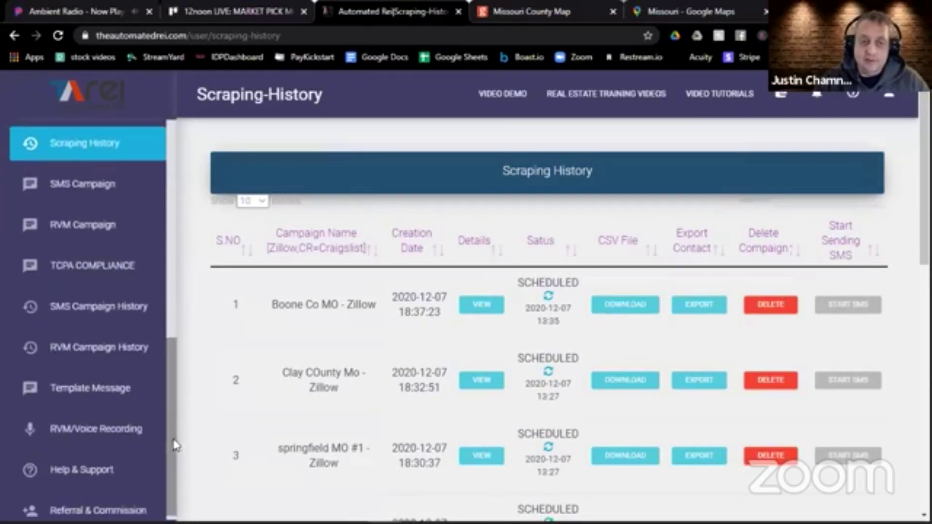
click(109, 387)
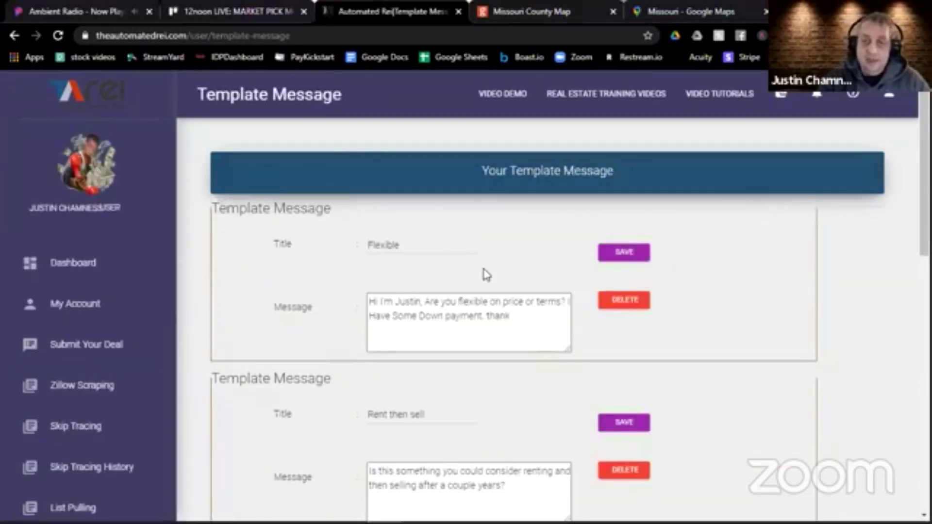
scroll(514, 296, down, 9)
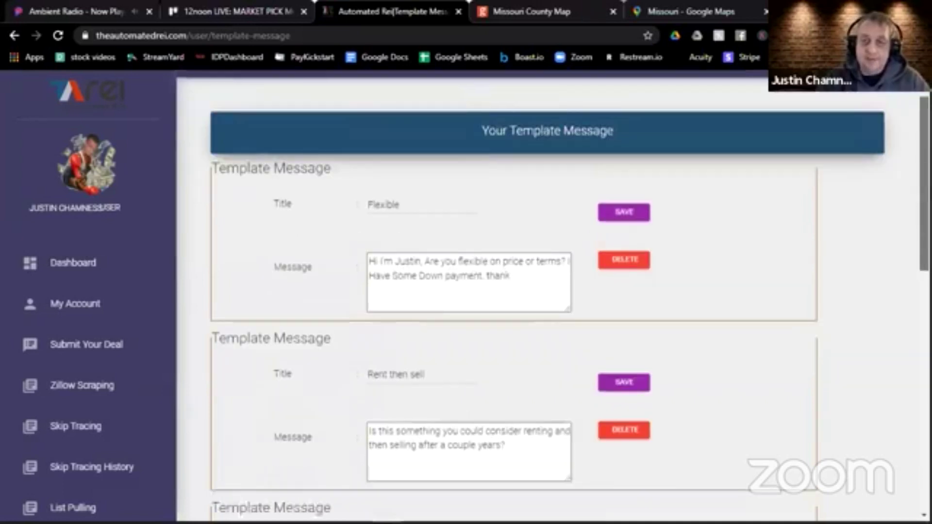
scroll(514, 296, down, 5)
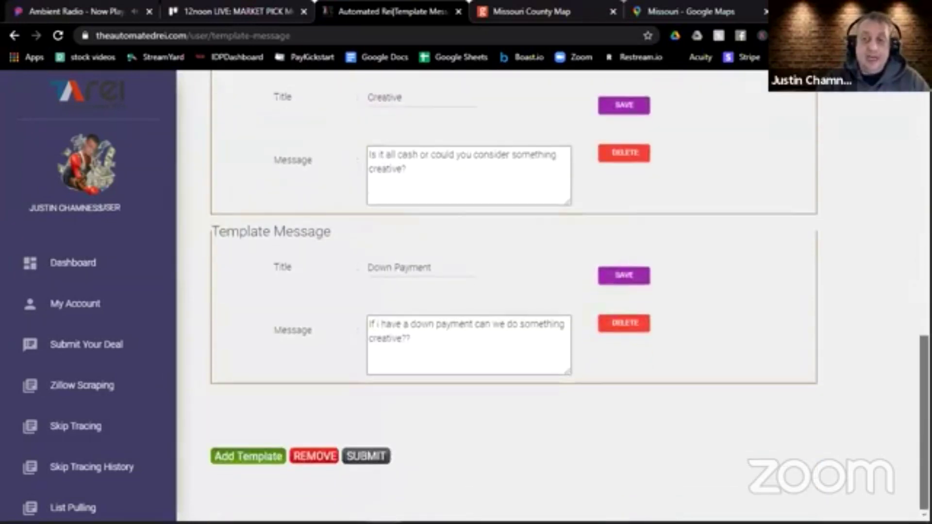
scroll(515, 296, up, 14)
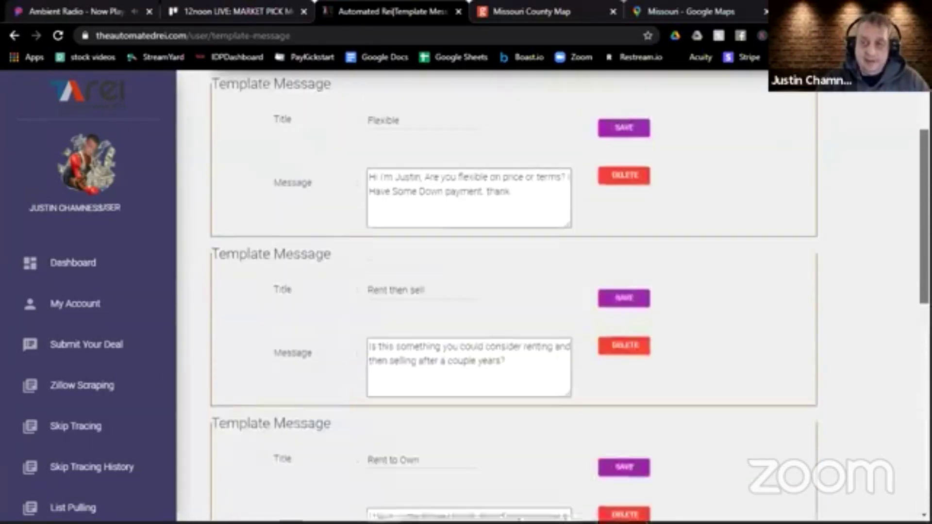
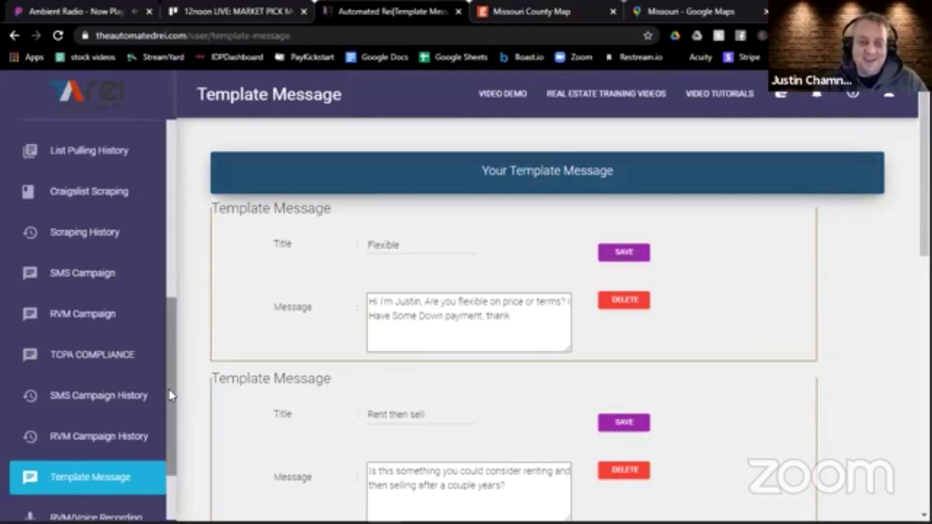
Step: Open the SMS Campaign form and look over its contact, voice record and scheduling fields
mouse_move(171, 395)
mouse_down()
mouse_move(170, 412)
mouse_move(170, 371)
mouse_move(170, 422)
mouse_move(171, 378)
mouse_up()
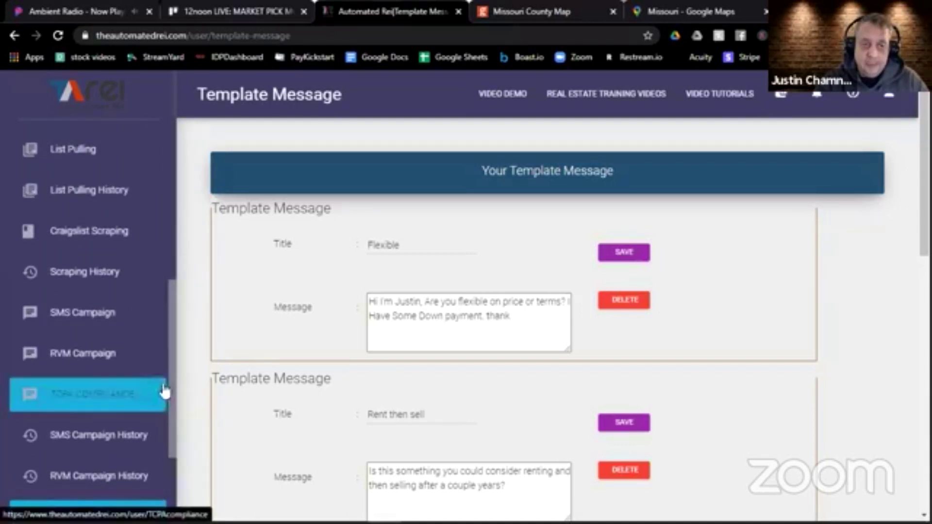
drag(172, 324, 173, 341)
click(85, 278)
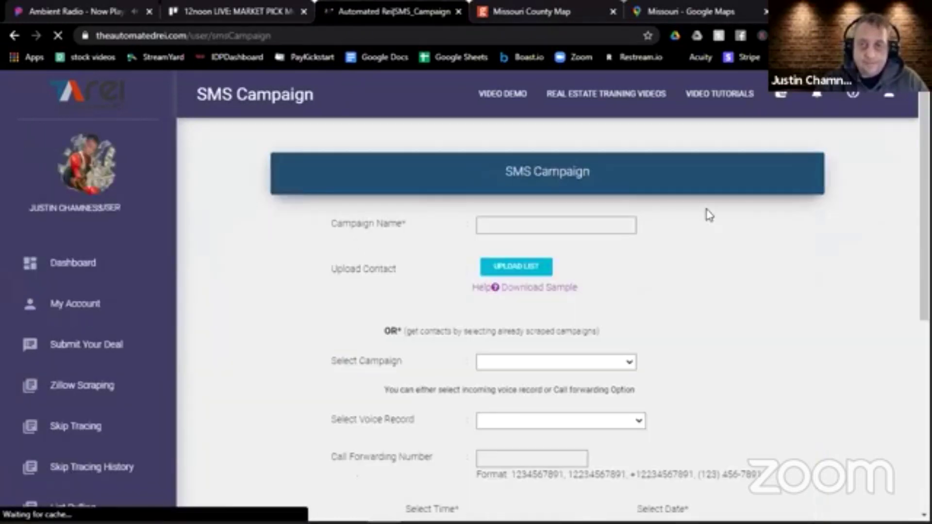
scroll(553, 291, down, 5)
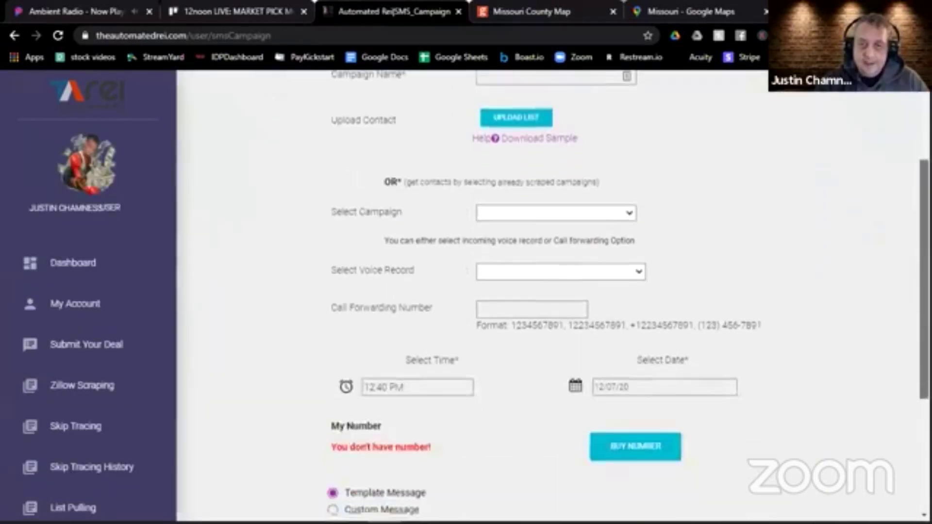
Step: Search for United States phone numbers to buy in area code 816 for the SMS campaign
scroll(553, 291, down, 1)
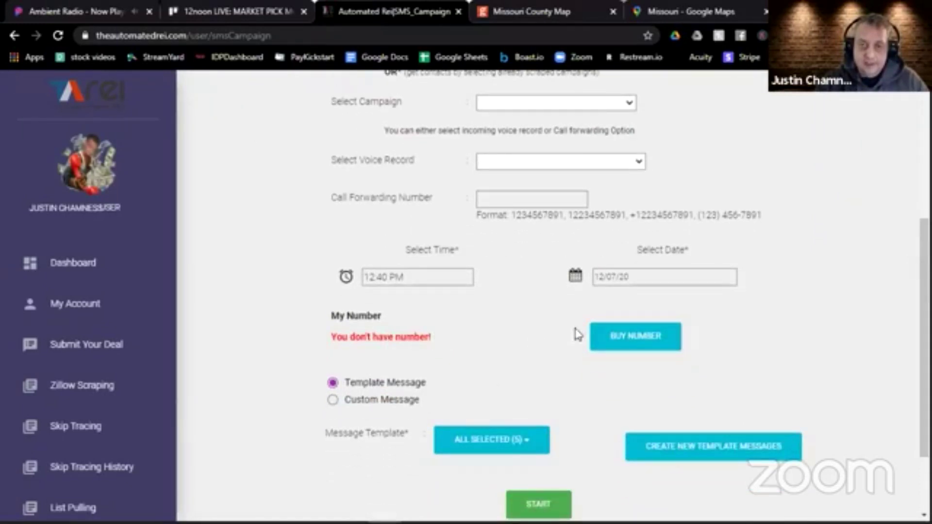
click(634, 334)
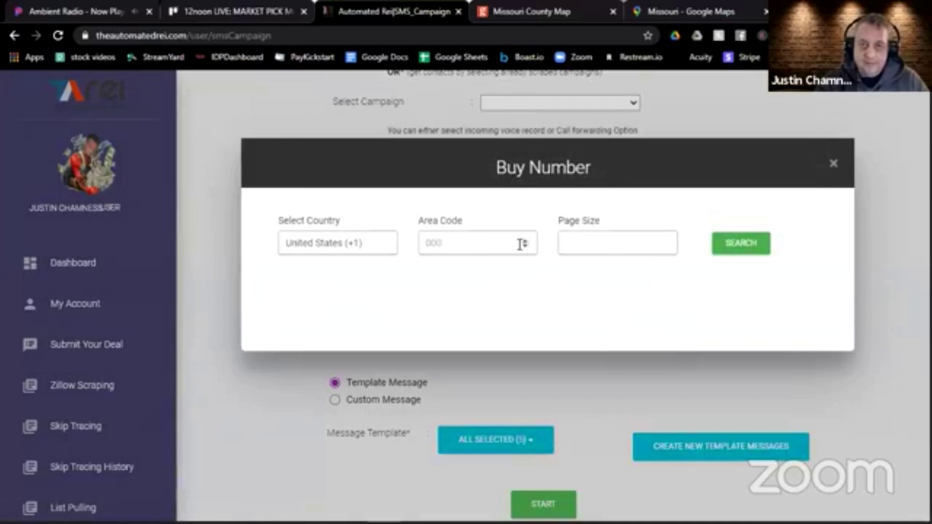
click(516, 243)
text(816)
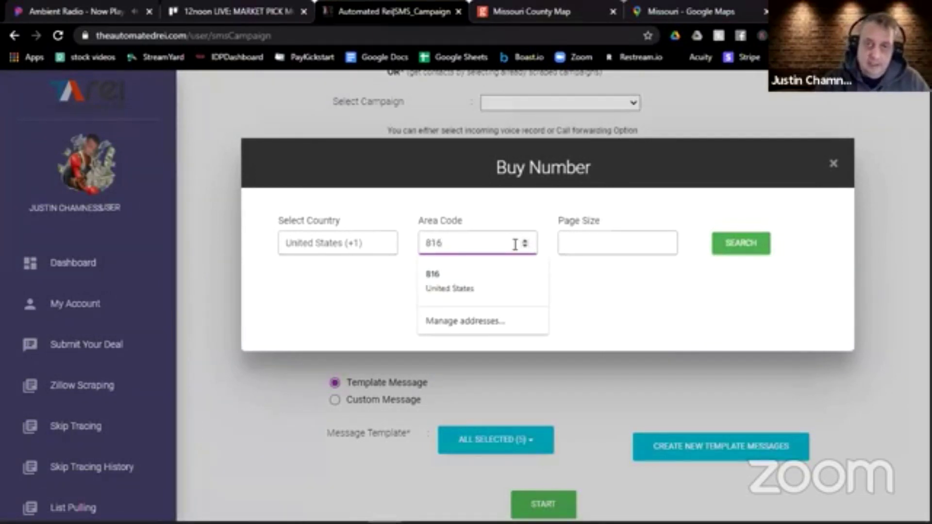
click(582, 264)
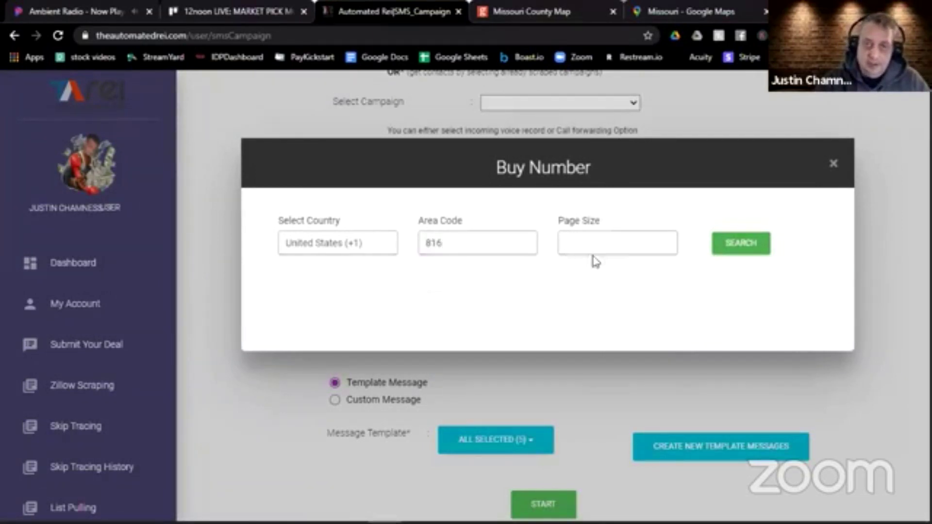
click(740, 245)
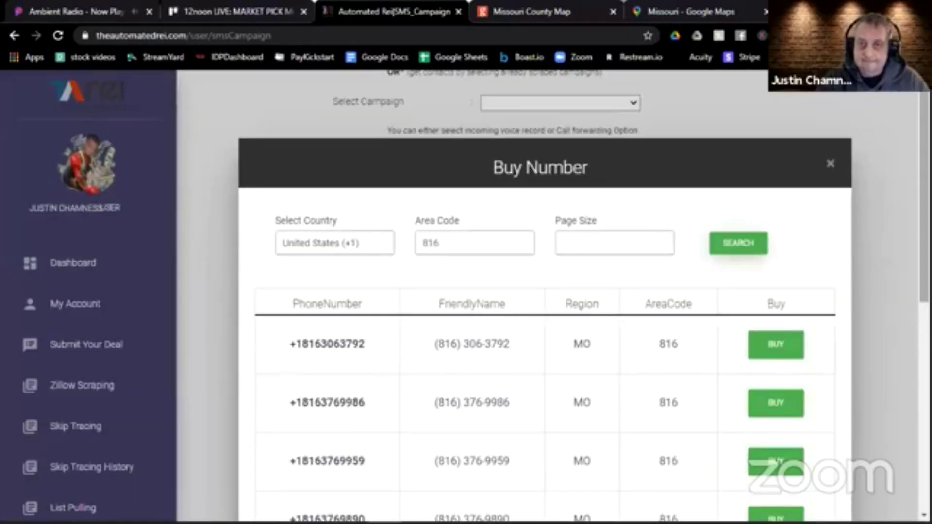
Step: Buy the second listed number for area code 816 and reload the SMS Campaign page to load it
scroll(544, 296, down, 7)
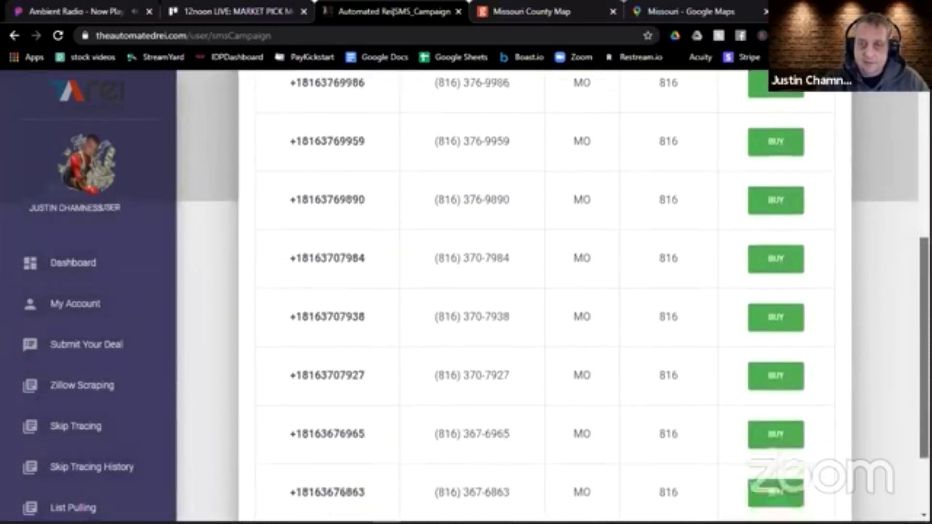
scroll(544, 296, down, 2)
scroll(543, 296, up, 5)
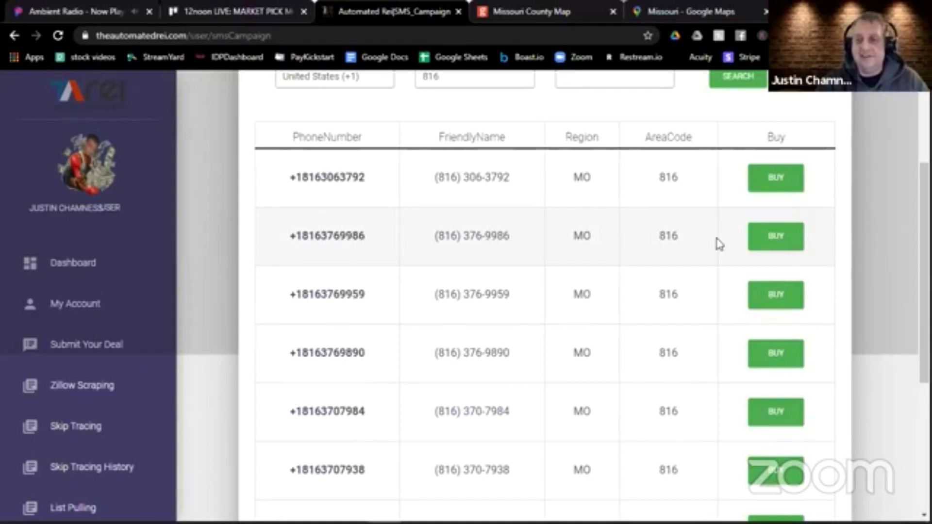
click(761, 243)
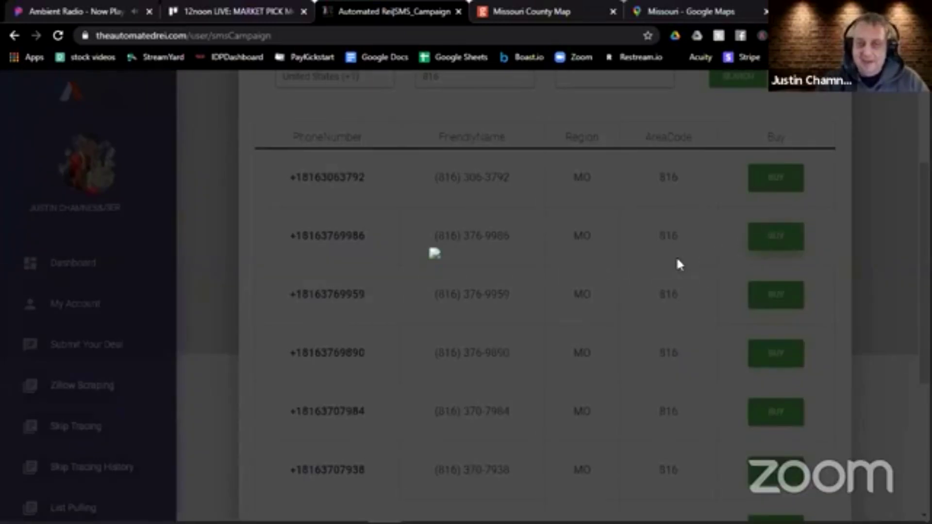
scroll(558, 272, down, 5)
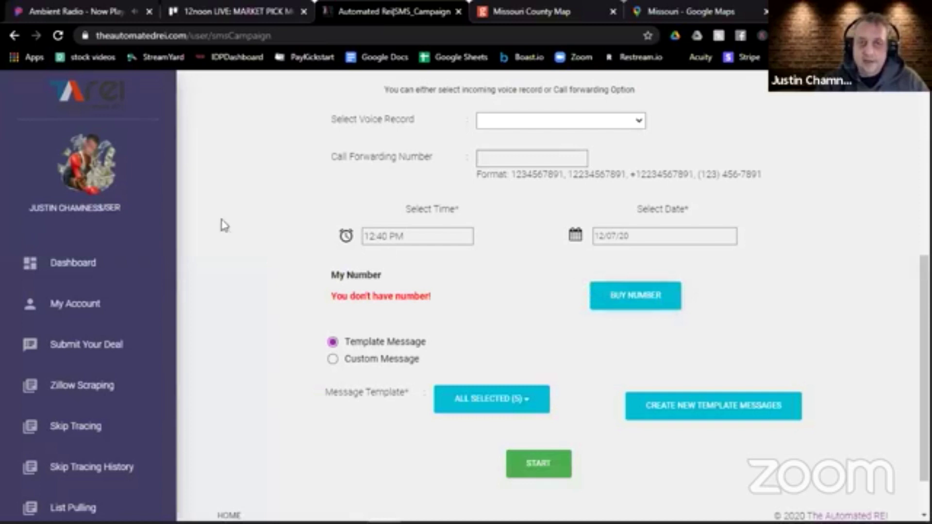
click(57, 36)
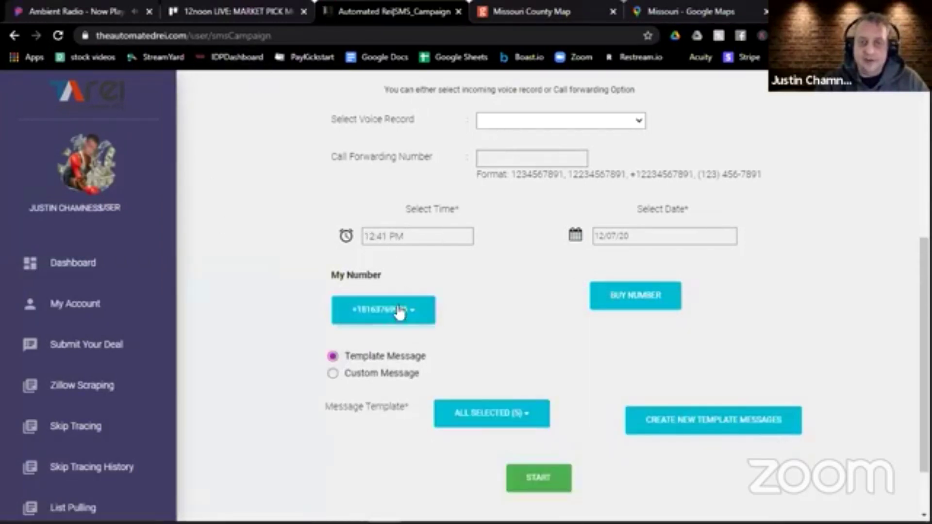
Step: Search for numbers in area code 816 again, buy the first listed one and reload the page
click(649, 293)
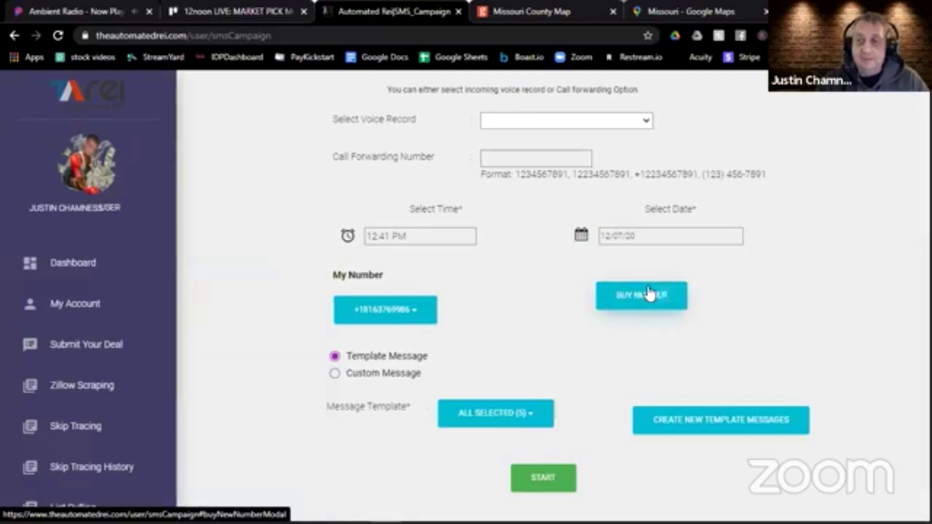
click(471, 236)
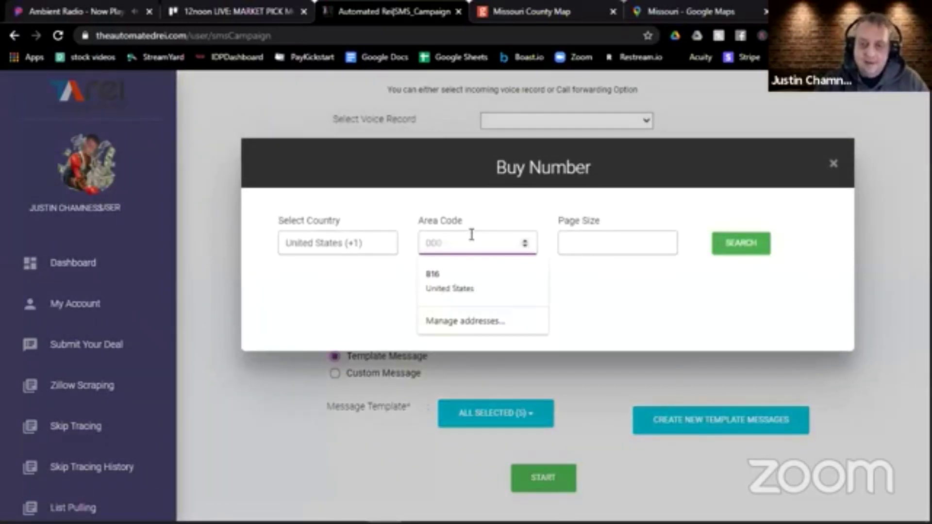
text(816)
click(721, 249)
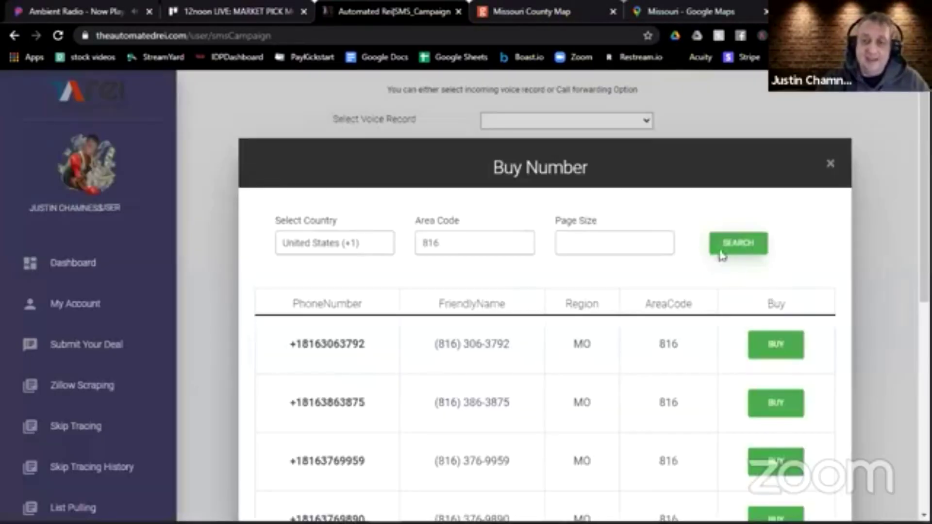
click(790, 347)
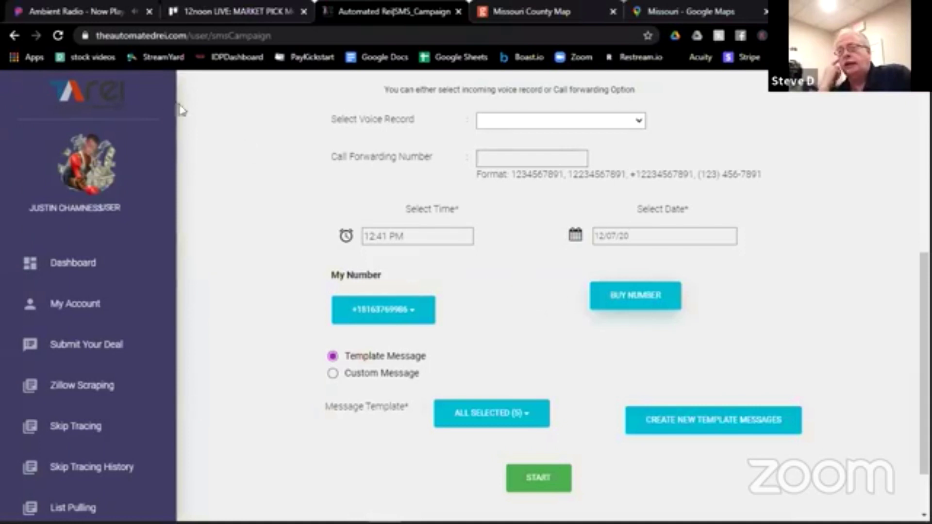
click(57, 35)
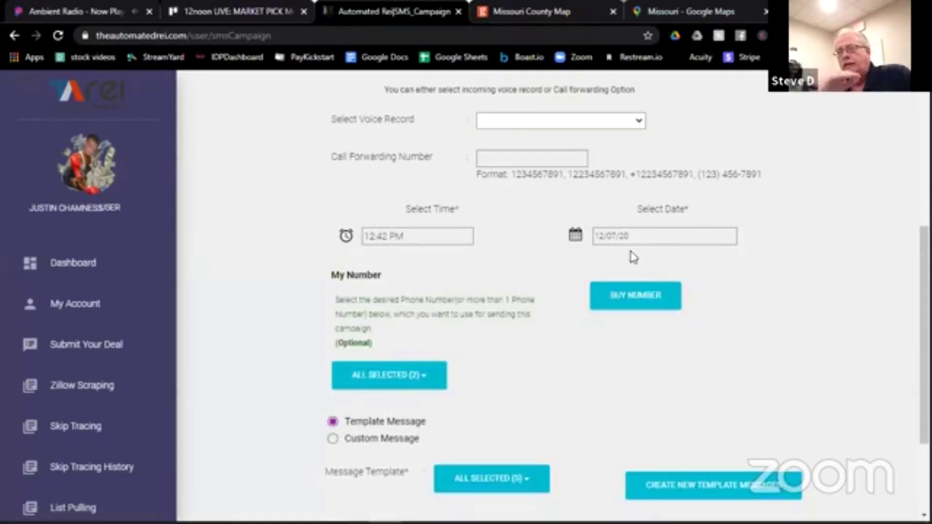
Step: Buy another area code 816 number, the fourth in the results, and reload the page to check the selectable sending numbers
click(639, 297)
click(521, 243)
text(816)
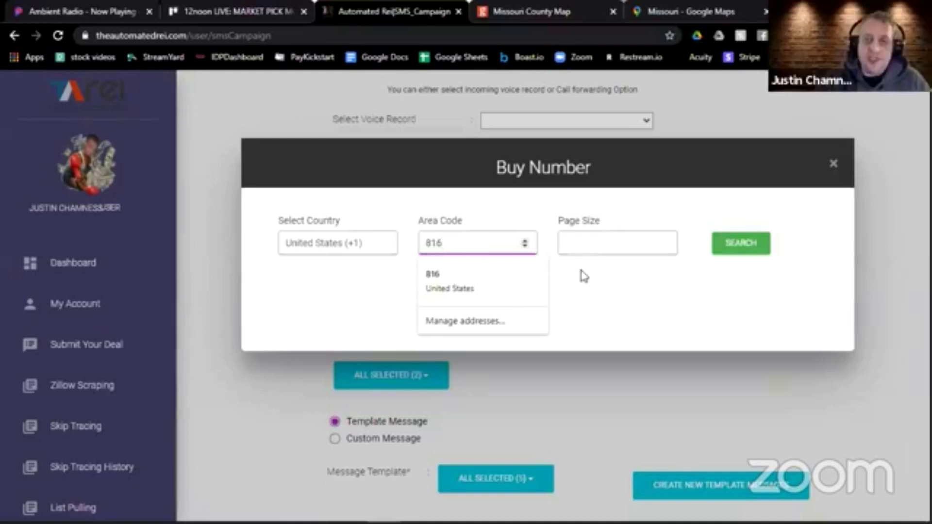
click(584, 277)
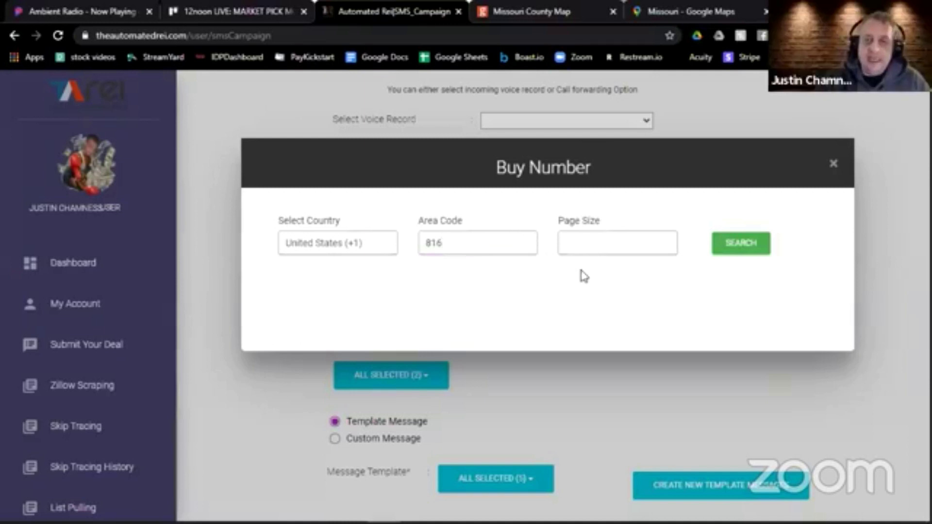
click(731, 244)
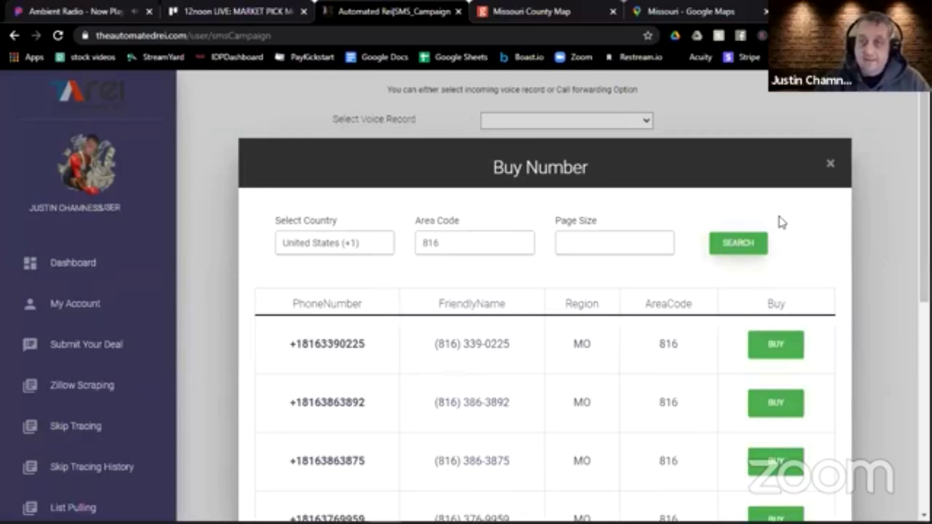
scroll(782, 222, down, 3)
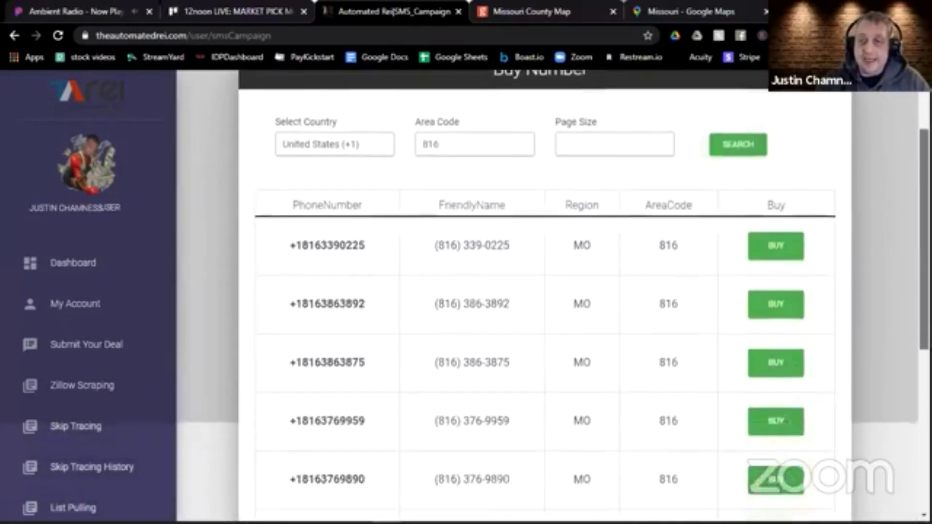
scroll(782, 222, down, 1)
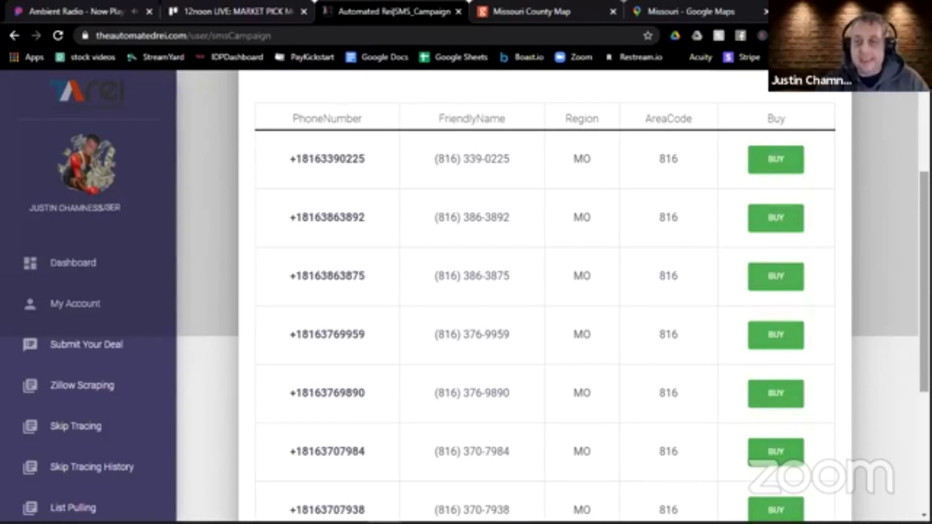
click(801, 337)
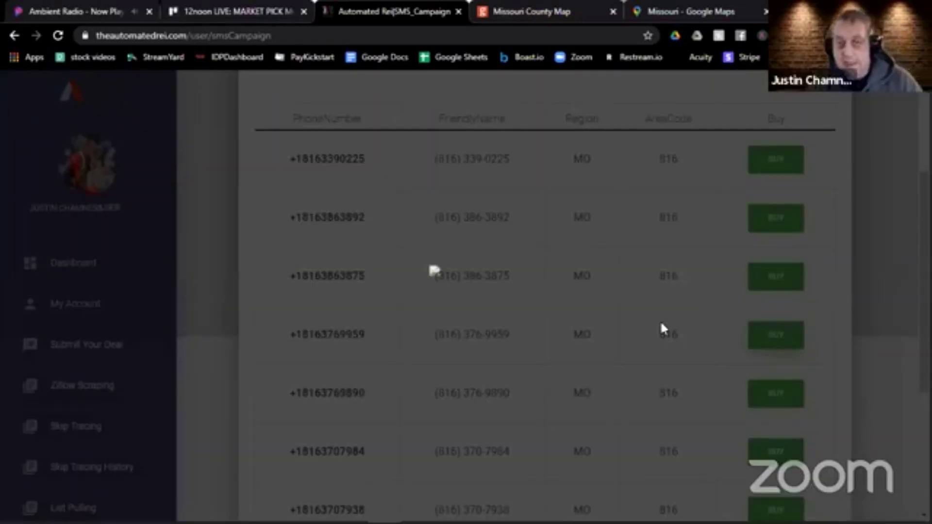
scroll(660, 325, down, 6)
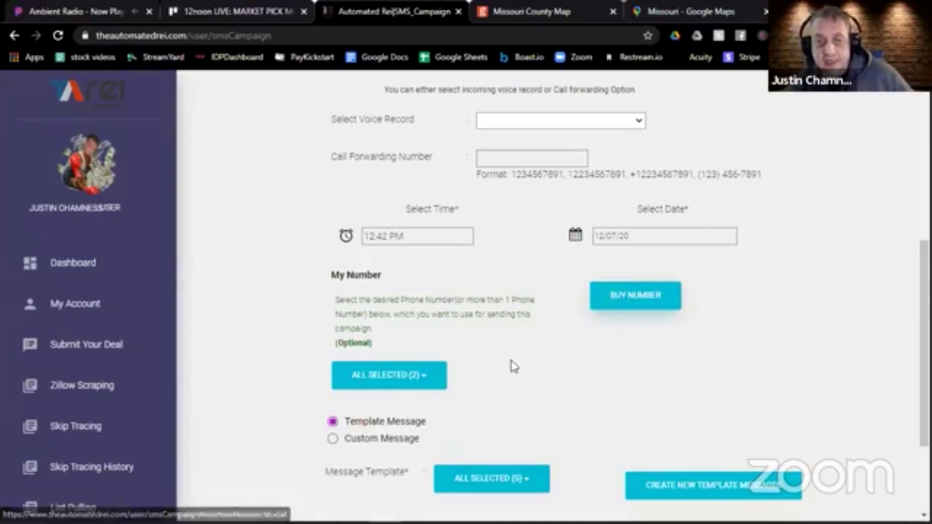
click(66, 37)
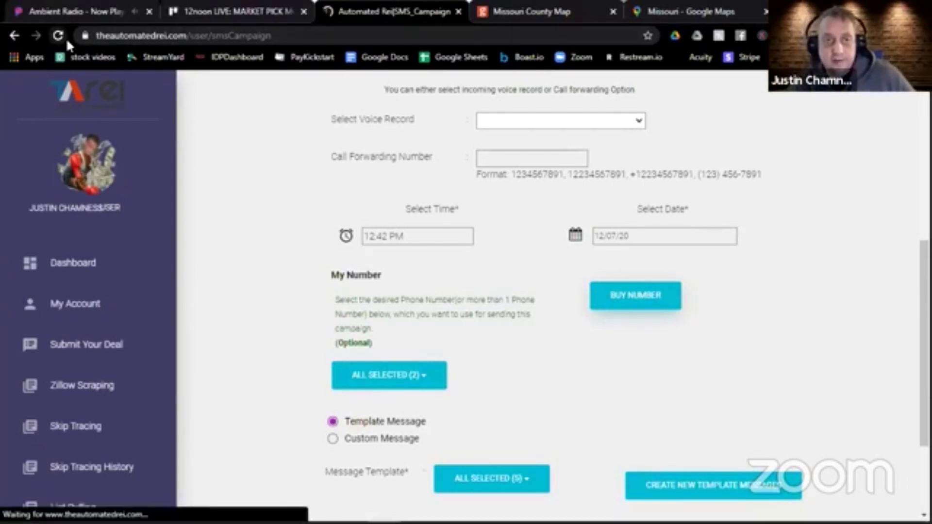
click(418, 383)
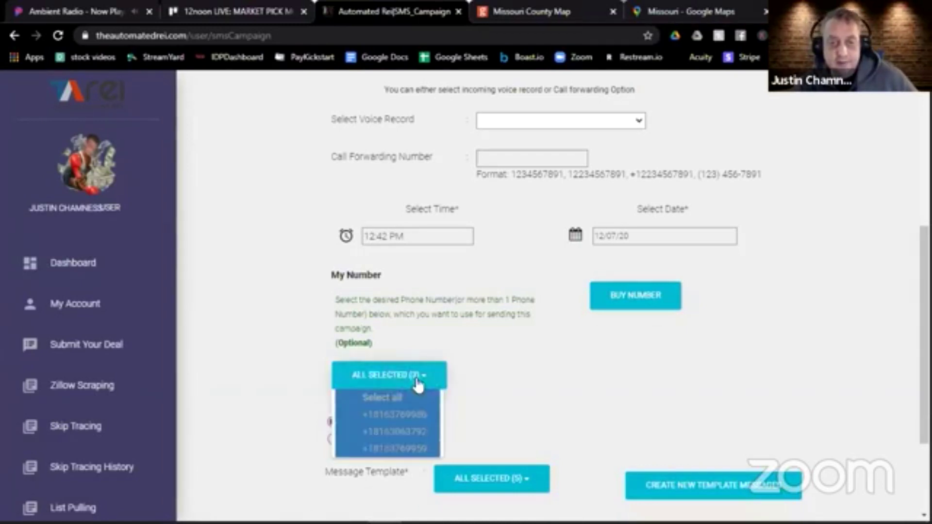
click(474, 362)
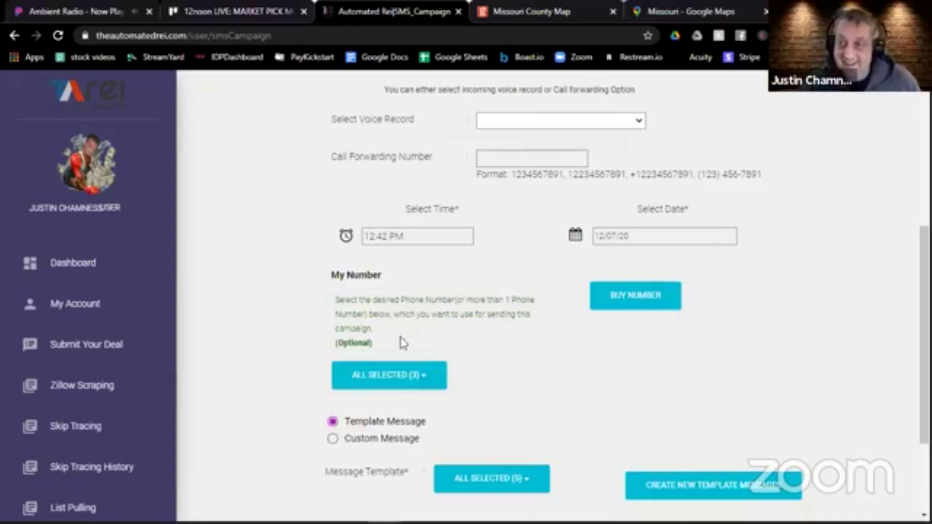
Step: Open the TCPA Compliance page and select the already scraped campaign Phoenix AZ 09.10.2020 as the contact source
drag(174, 271, 173, 454)
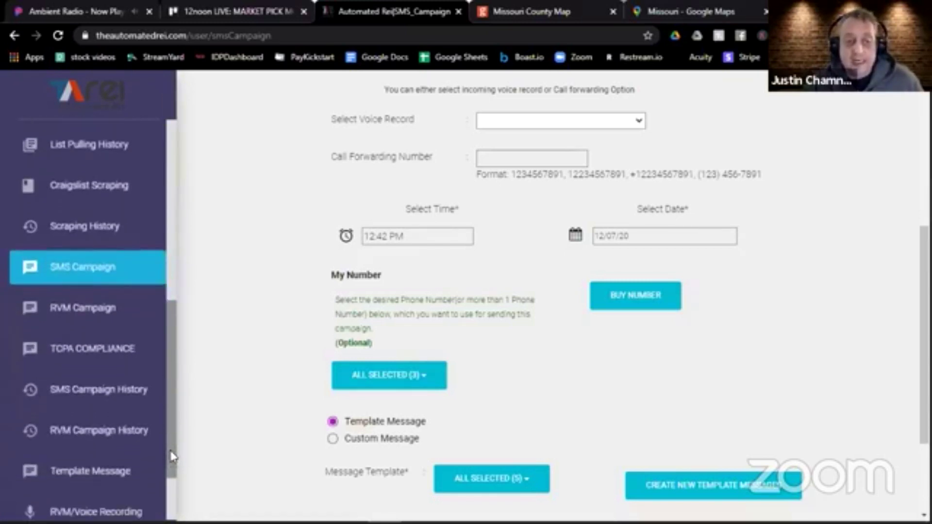
click(98, 357)
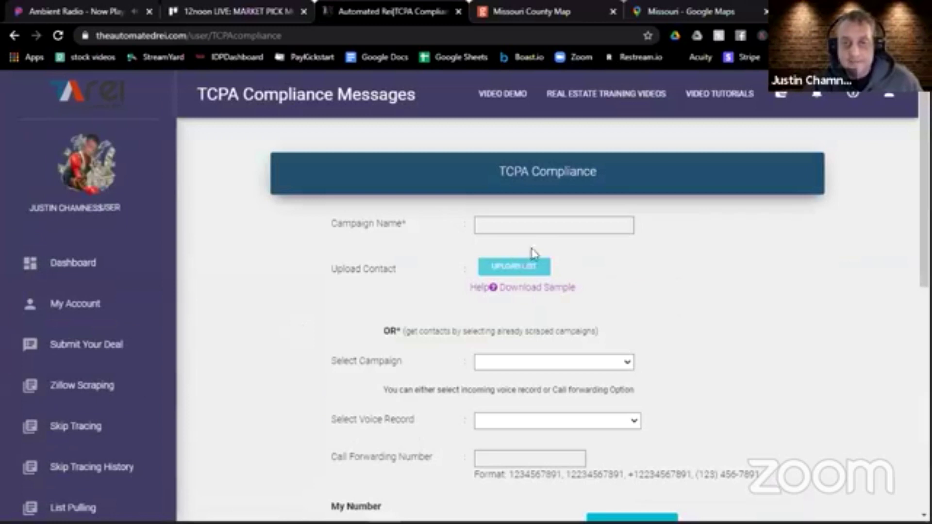
click(573, 364)
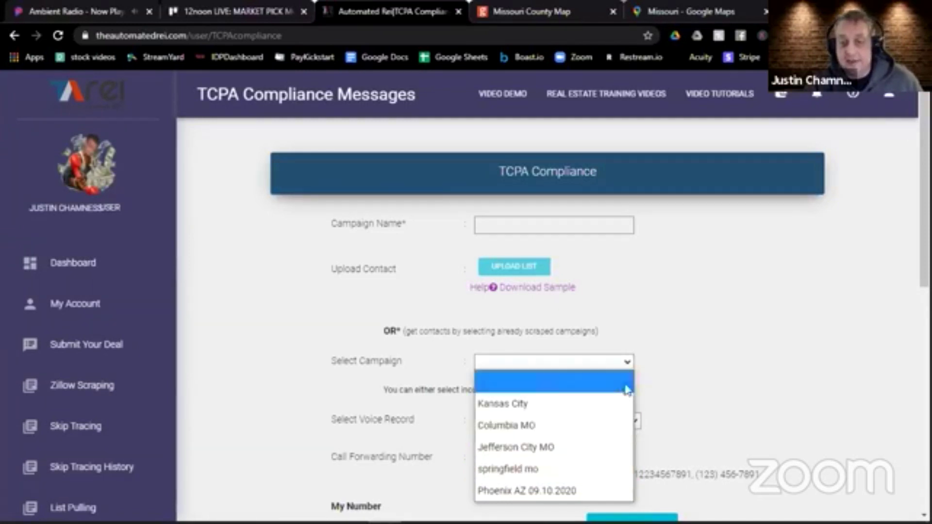
key(Up)
key(Up)
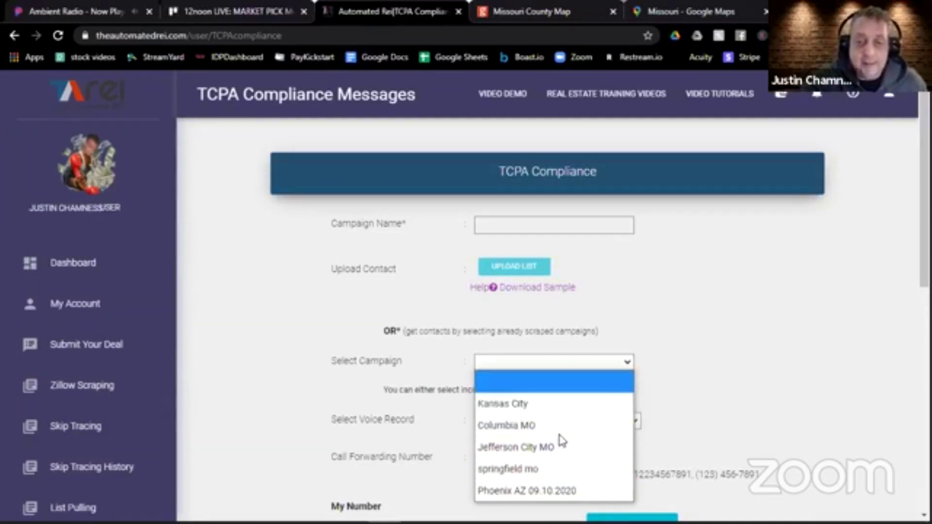
key(Down)
key(Down)
key(Down)
key(Down)
key(Down)
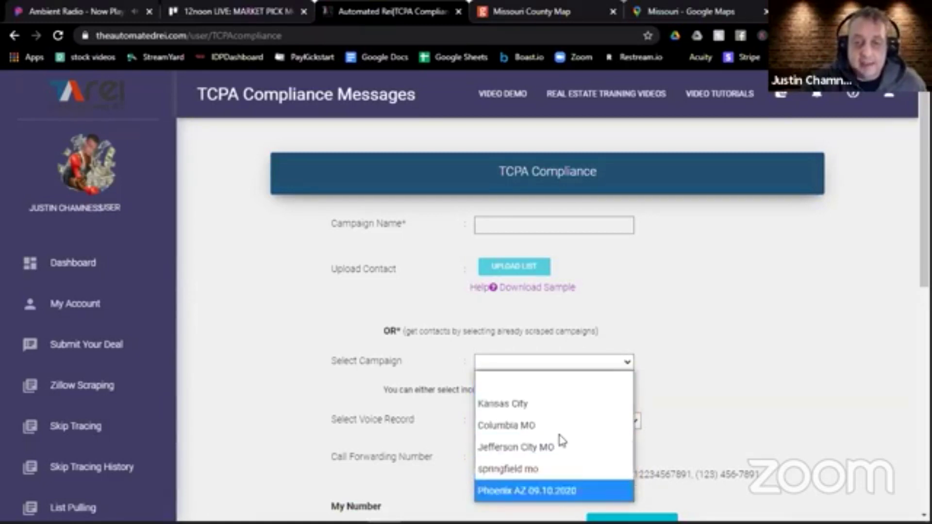
key(Return)
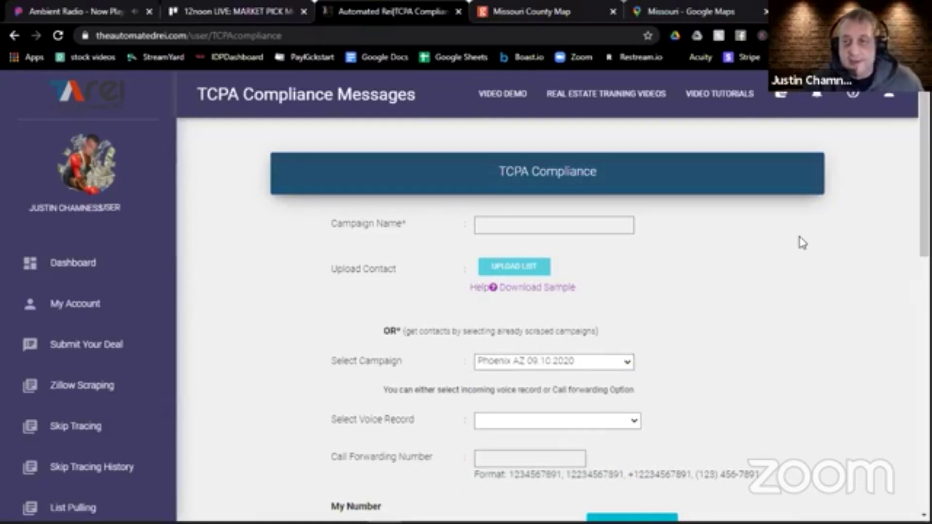
Step: Look over the message box, custom fields, contact counter and SMS Sending section of the TCPA Compliance form
scroll(802, 243, down, 5)
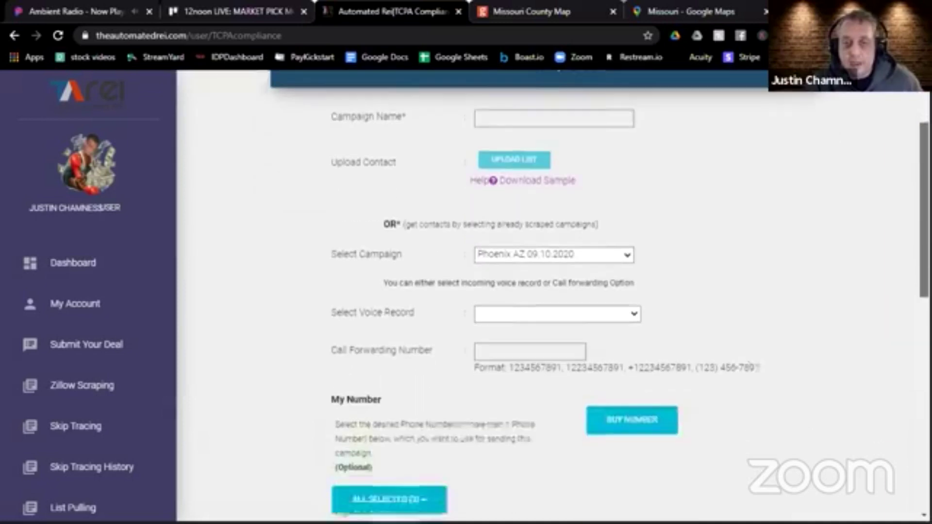
scroll(553, 296, down, 6)
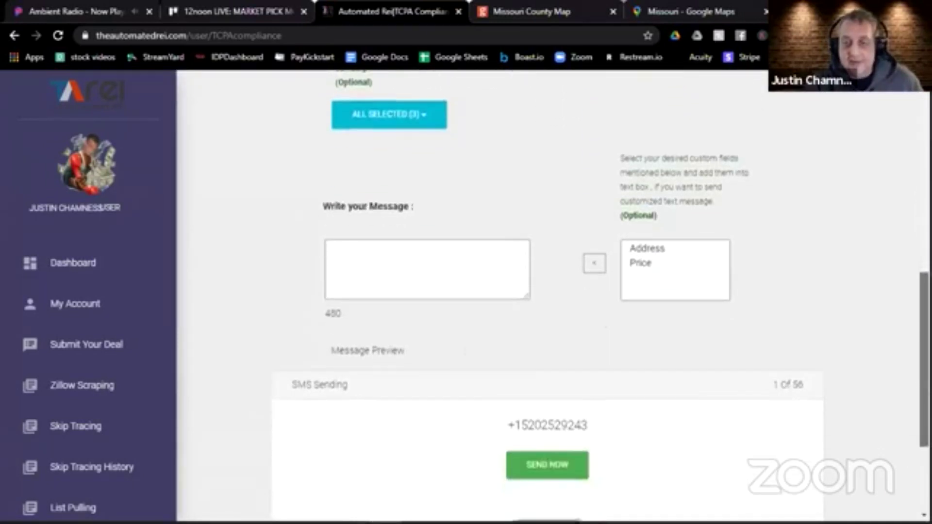
scroll(553, 296, down, 2)
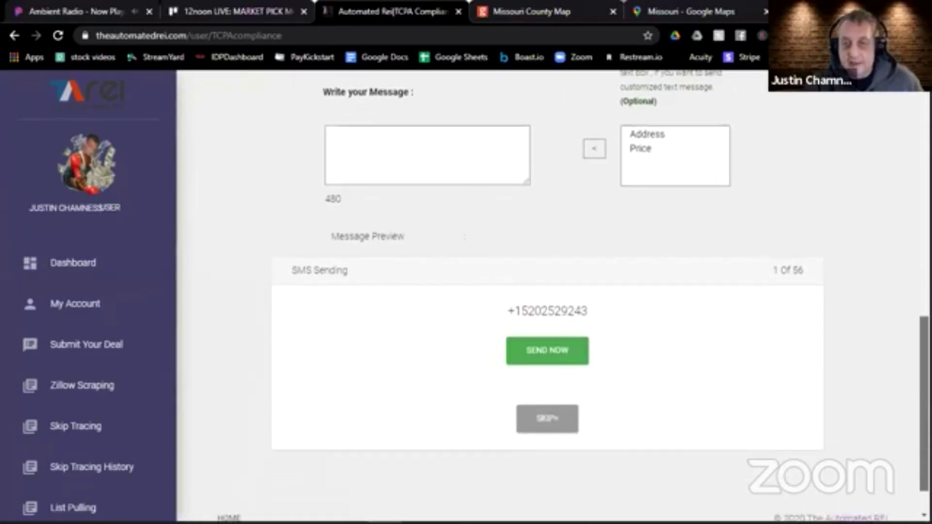
triple_click(800, 268)
click(784, 242)
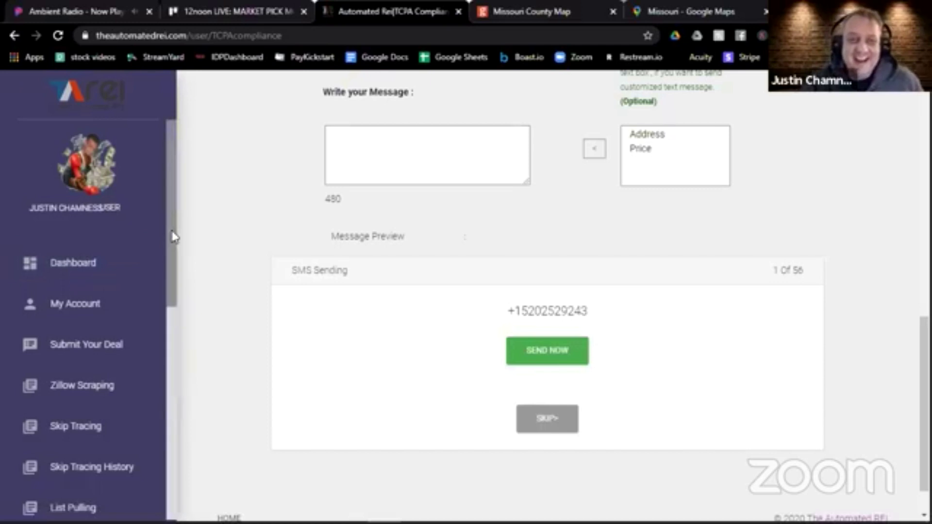
drag(173, 249, 163, 429)
scroll(165, 436, down, 2)
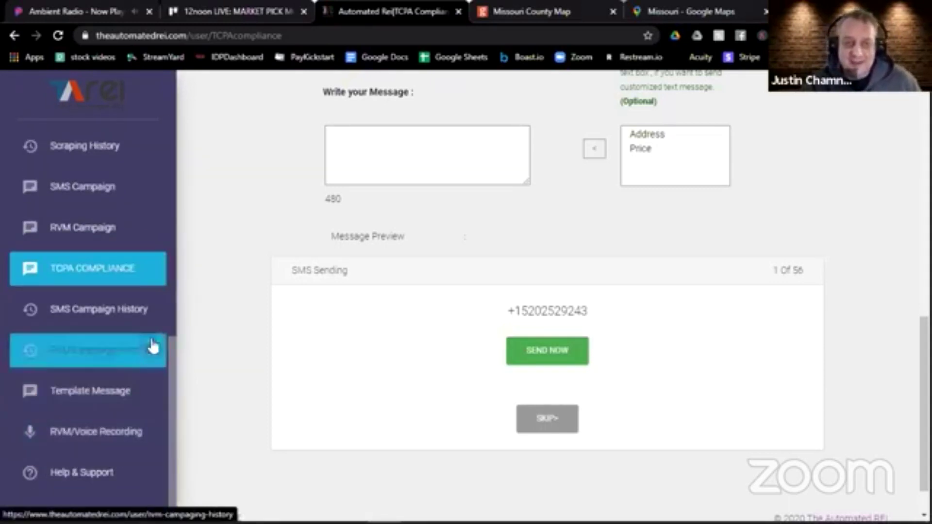
drag(174, 347, 180, 290)
drag(179, 275, 179, 273)
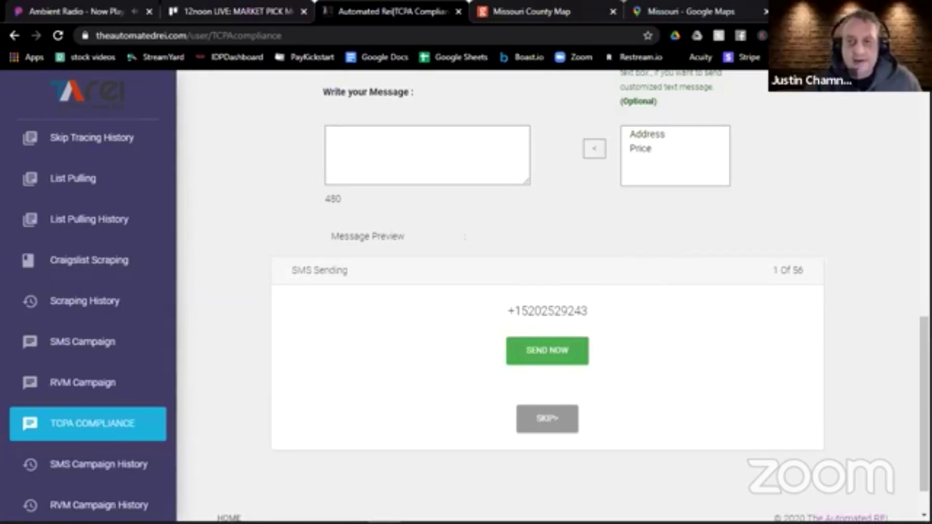
Step: Limit the TCPA Compliance sending numbers to only the second of the three purchased 816 numbers
scroll(835, 116, up, 5)
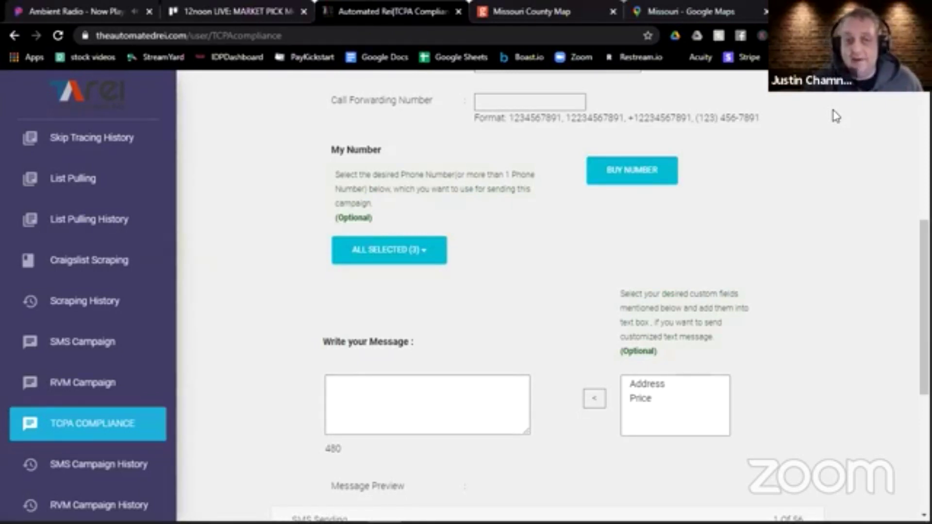
click(432, 255)
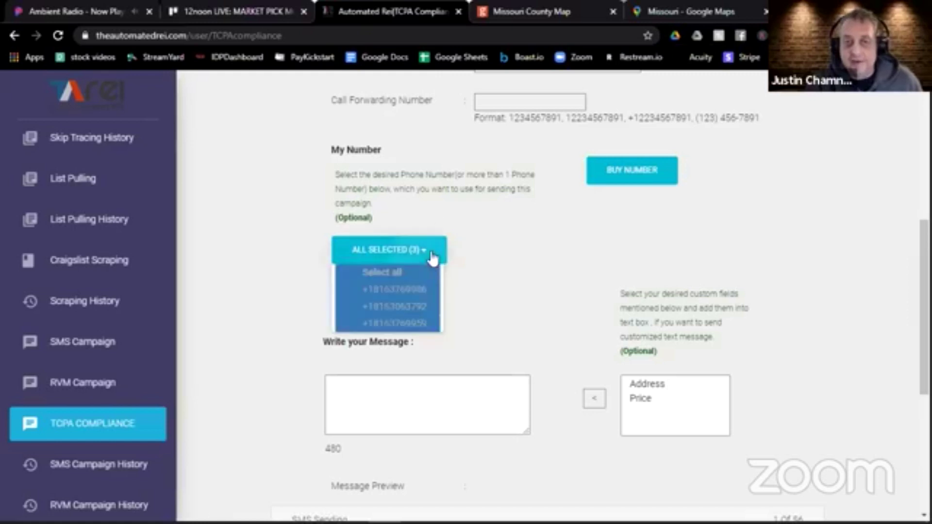
click(405, 290)
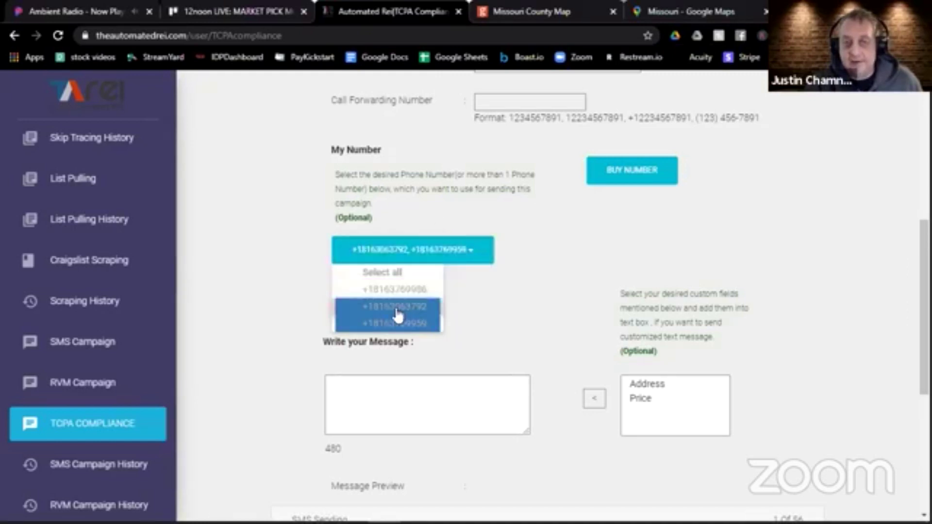
click(405, 307)
click(394, 326)
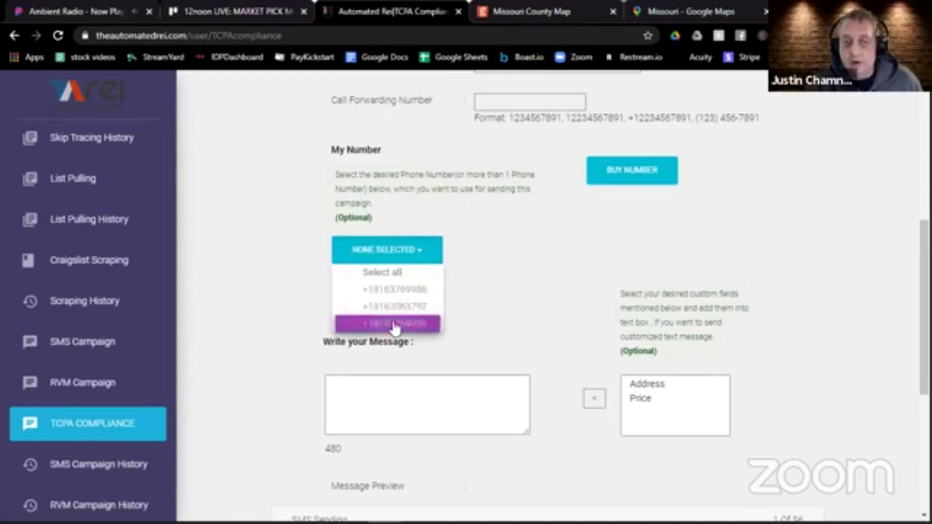
click(425, 307)
click(492, 286)
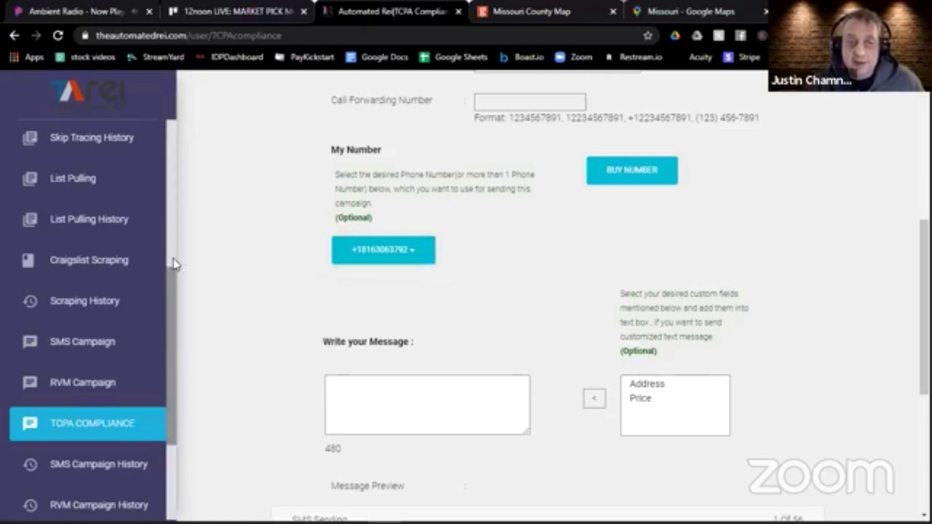
Step: Open the SMS Campaign page
drag(175, 282, 171, 339)
scroll(171, 343, down, 1)
click(112, 209)
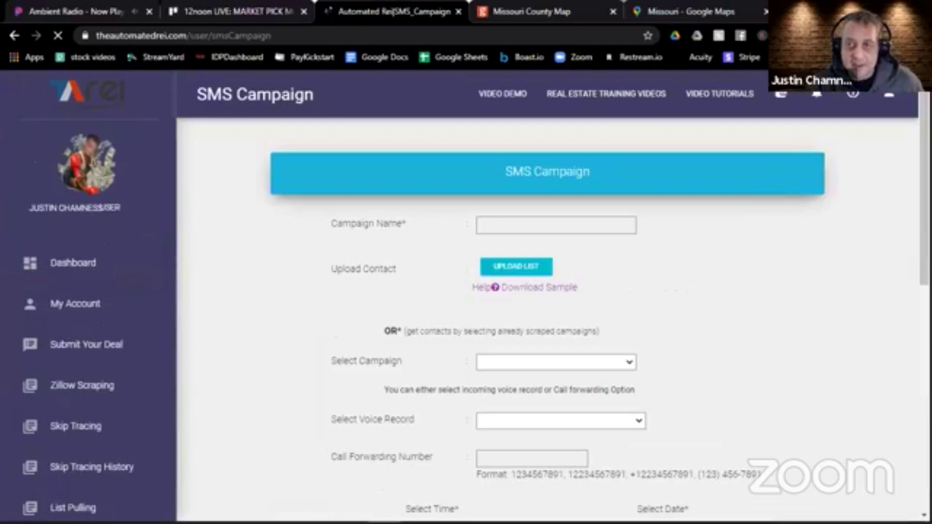
Step: Search for purchasable United States numbers in area code 816 and buy the sixth one in the results
scroll(554, 296, down, 6)
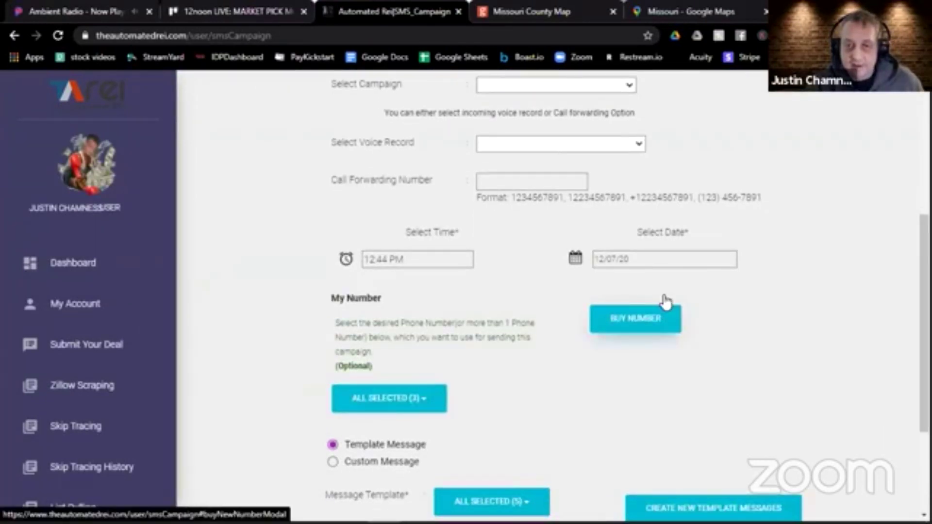
click(626, 321)
click(514, 249)
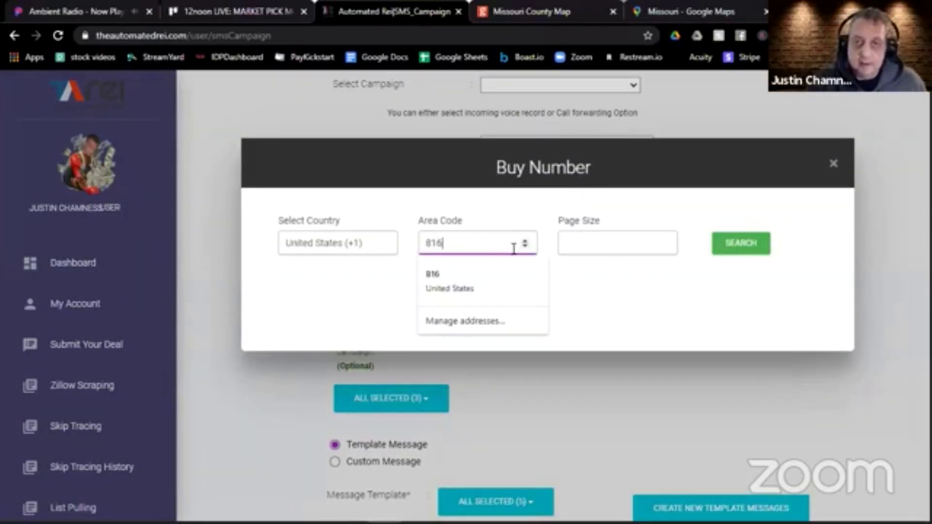
click(608, 277)
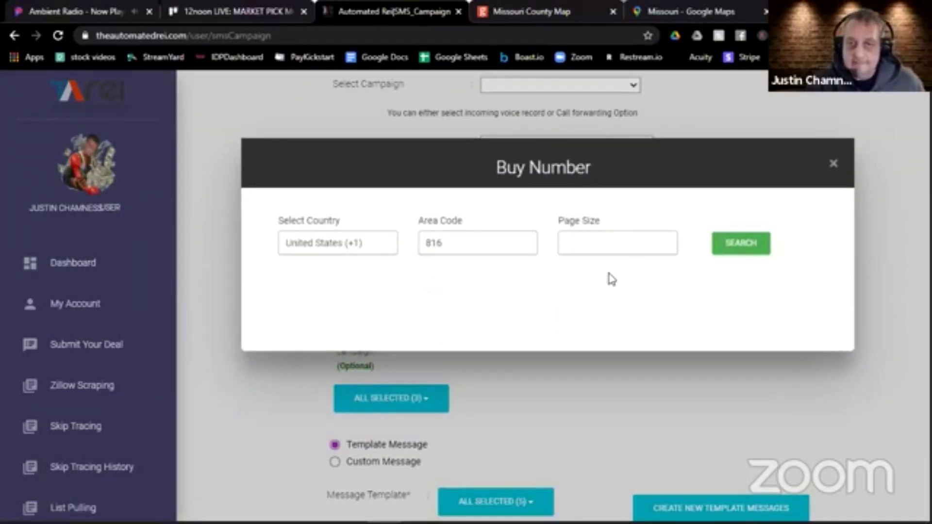
click(719, 244)
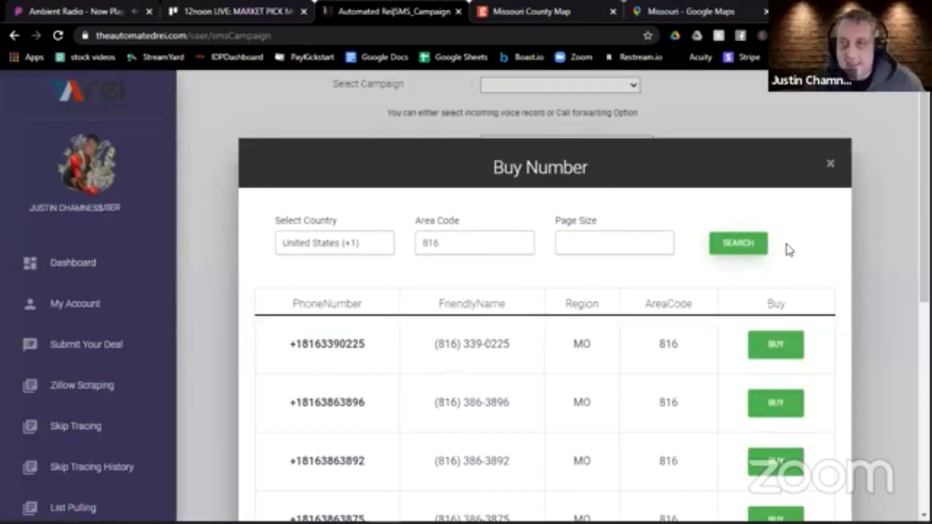
scroll(789, 250, down, 4)
scroll(544, 296, down, 1)
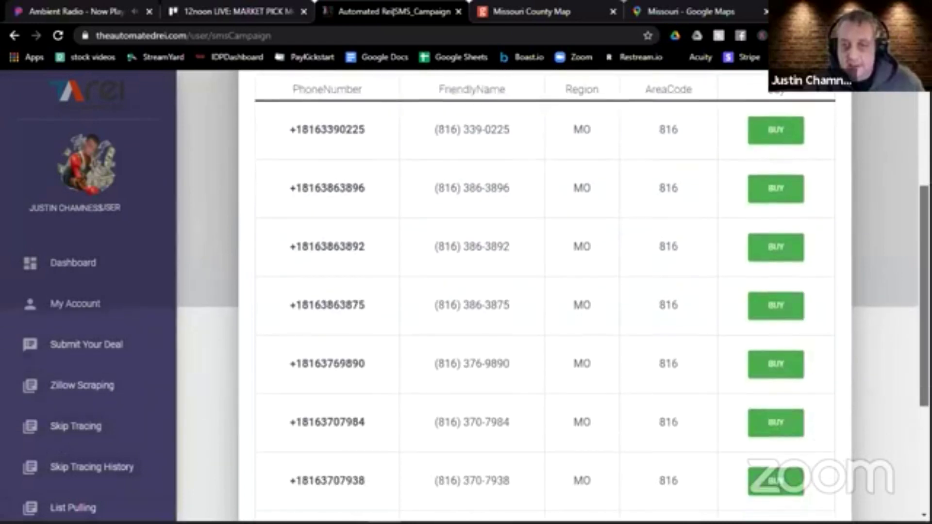
click(789, 427)
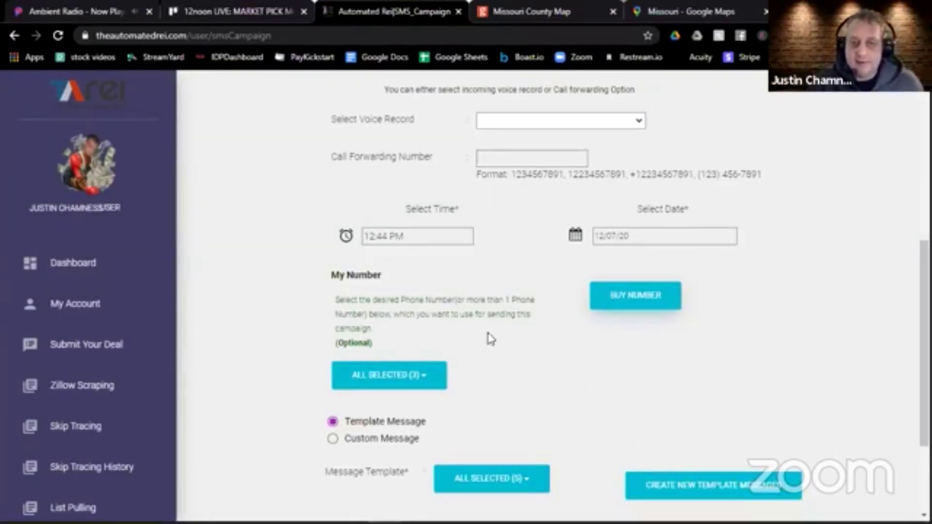
Step: Buy two more area code 816 numbers, the third and the seventh in the results, and reload the page to refresh the sending numbers
click(631, 296)
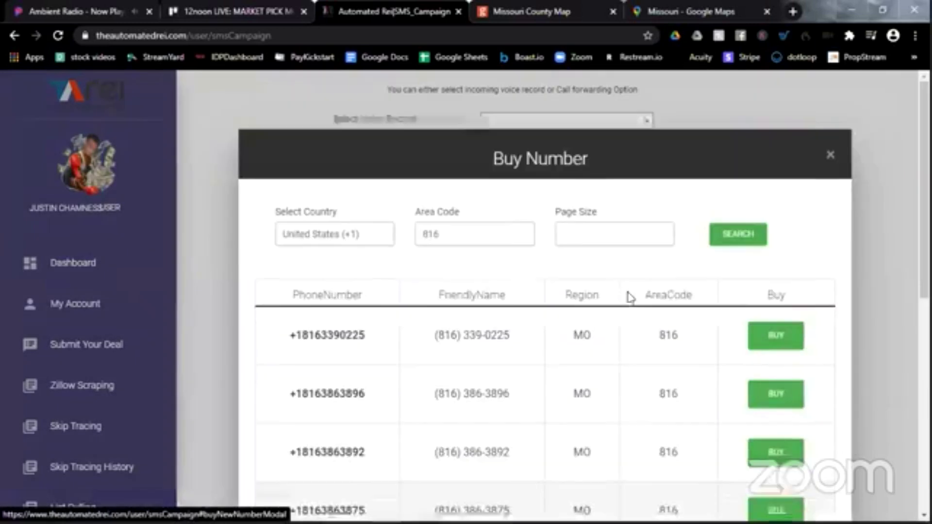
click(773, 460)
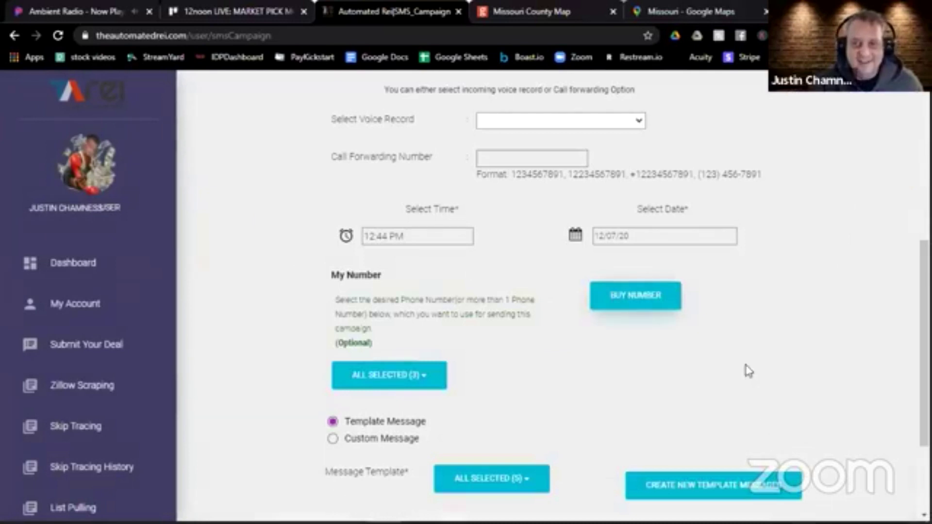
click(620, 307)
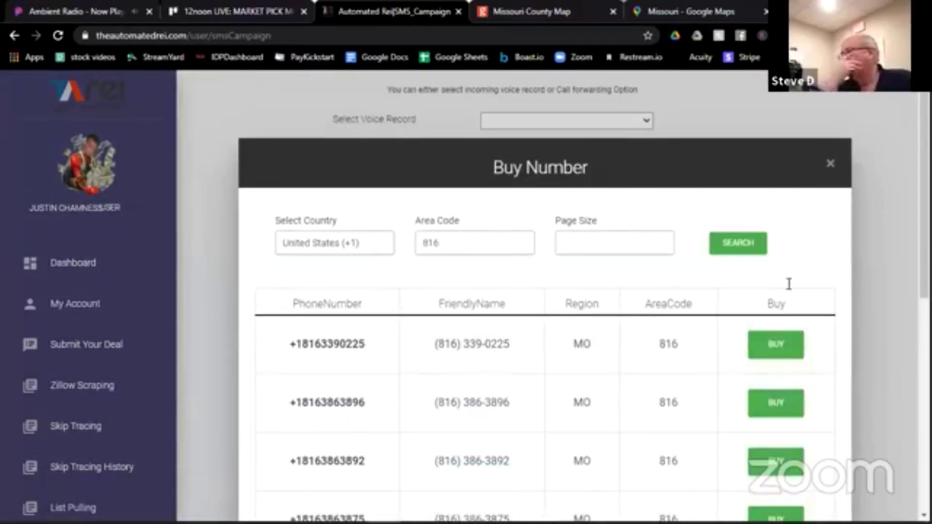
scroll(789, 284, down, 5)
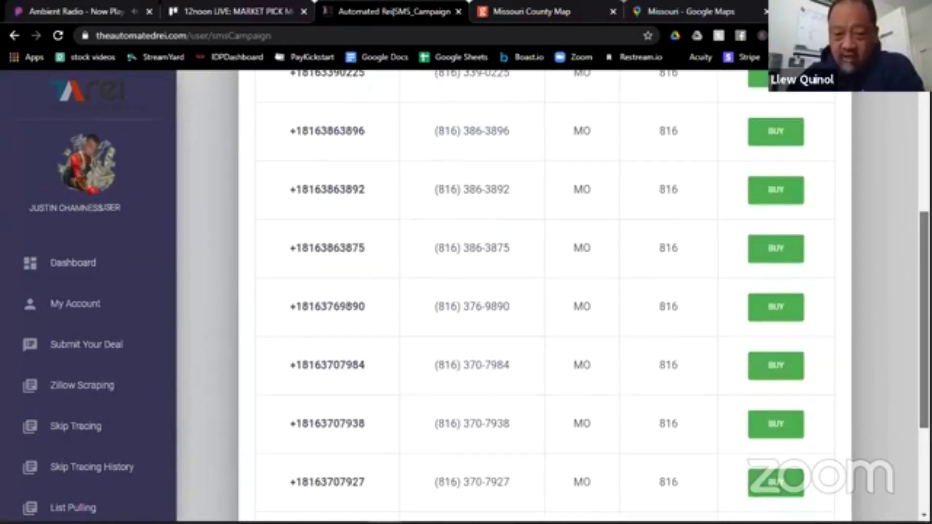
click(773, 432)
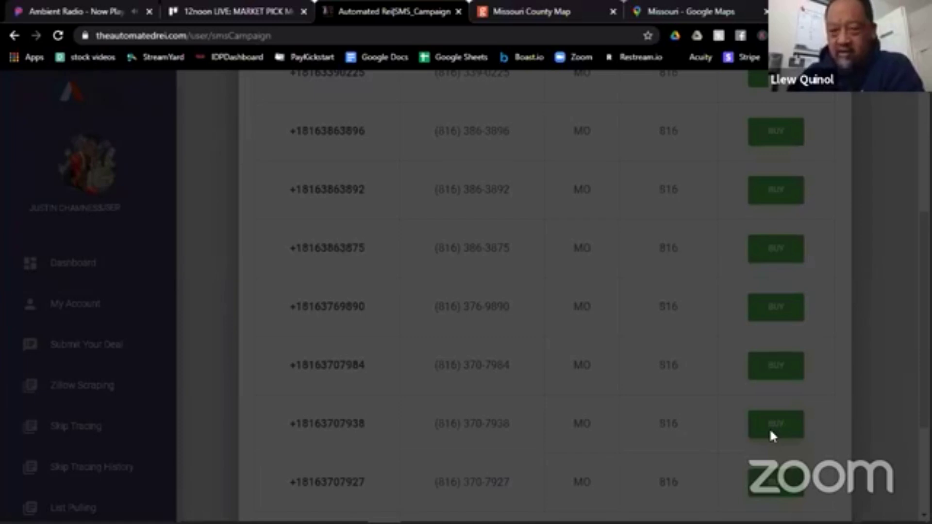
scroll(773, 436, down, 7)
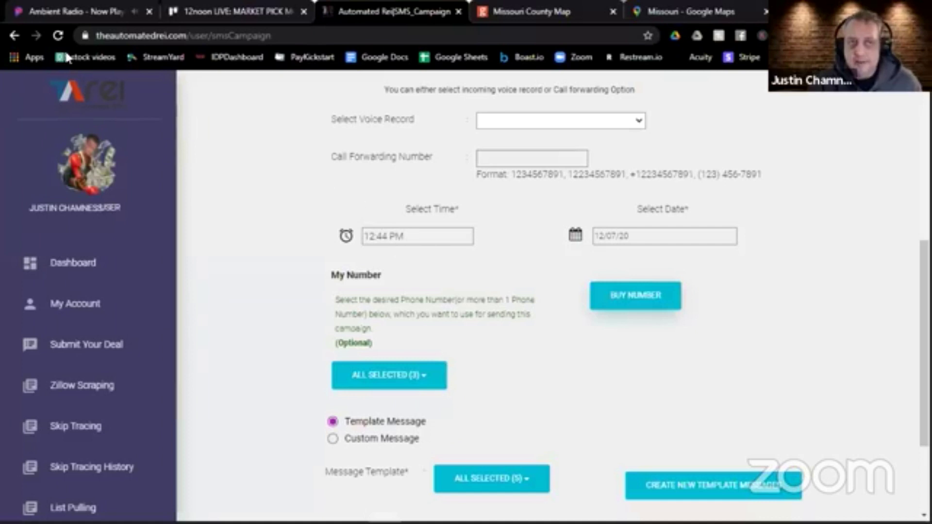
click(58, 35)
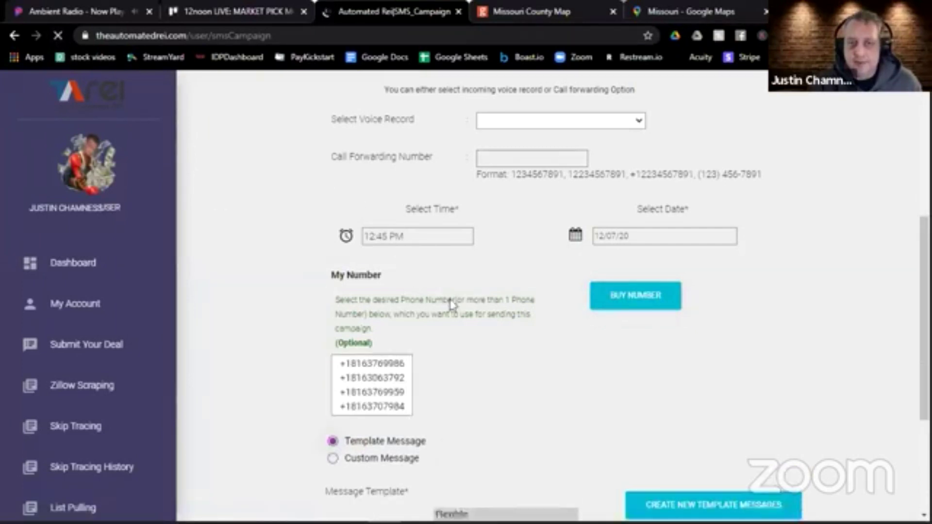